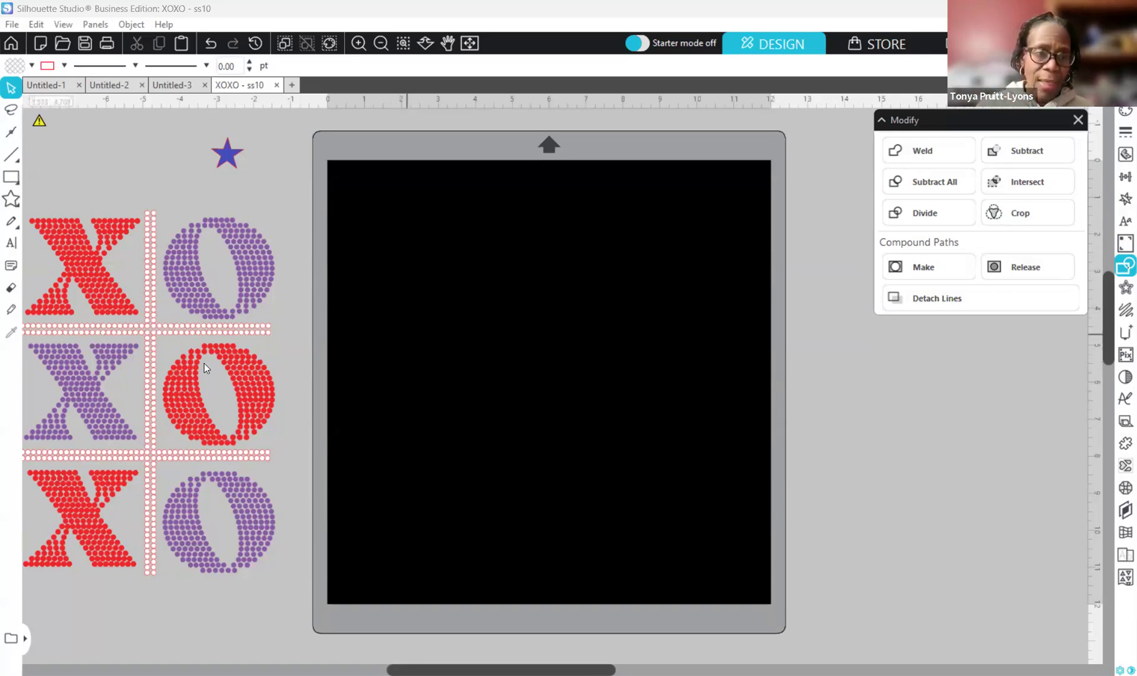
Move the XOXO rhinestone design onto the mat and adjust its position so it sits centered horizontally.
left_click_drag(110, 399, 582, 390)
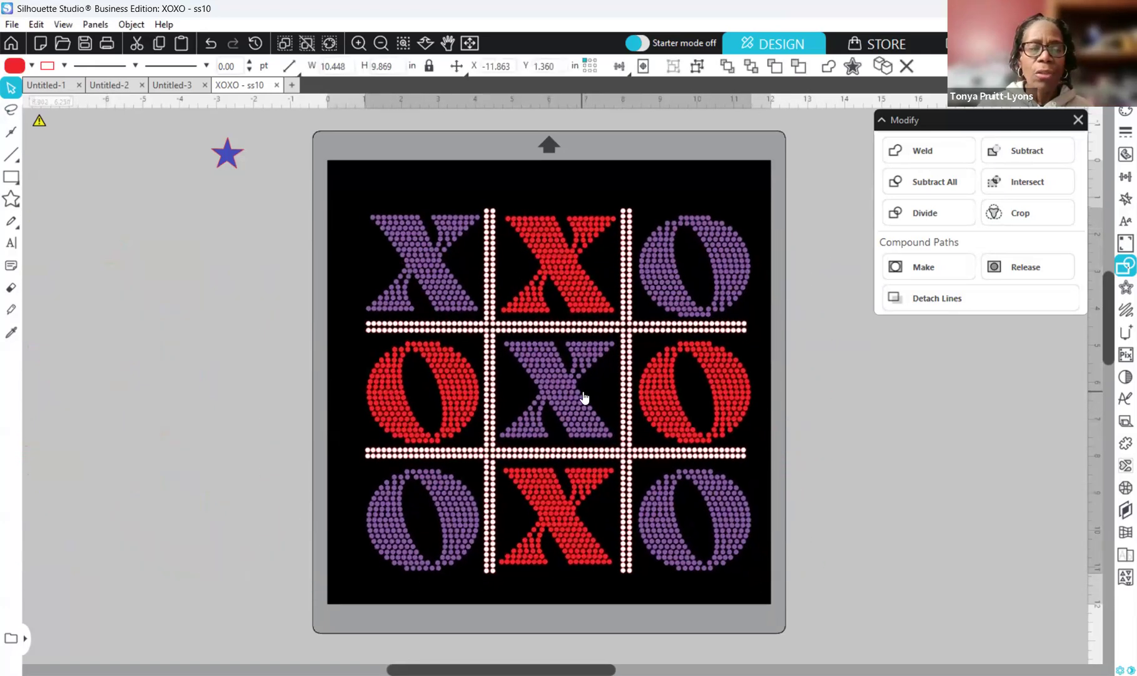
key("Escape")
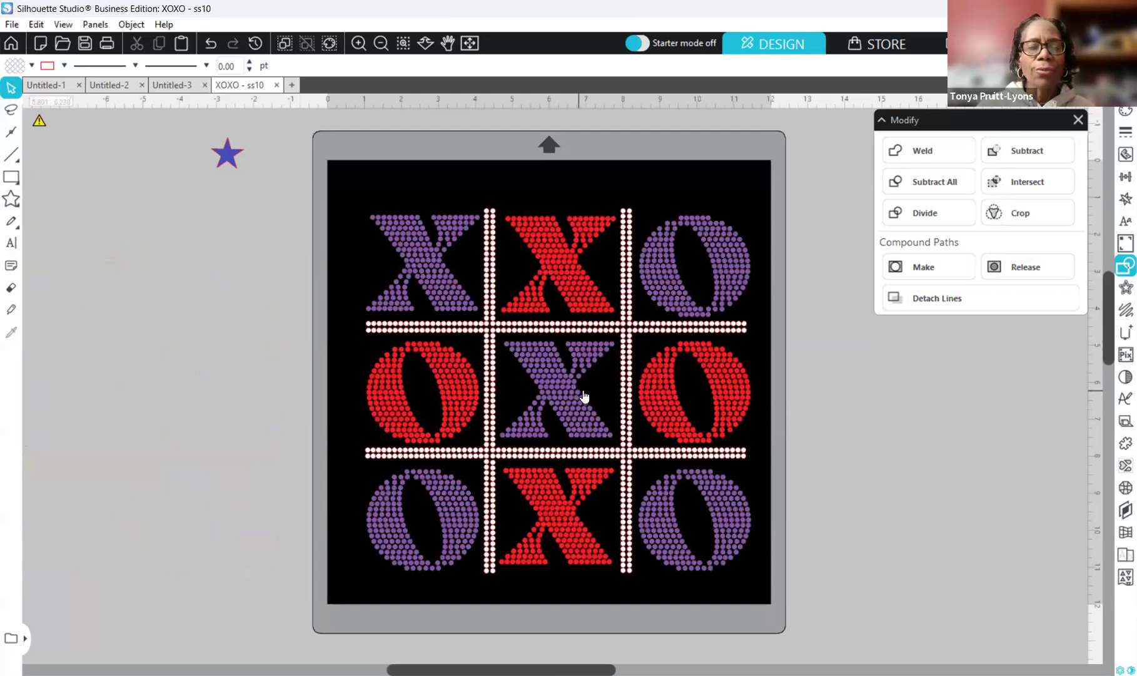
left_click_drag(571, 402, 566, 402)
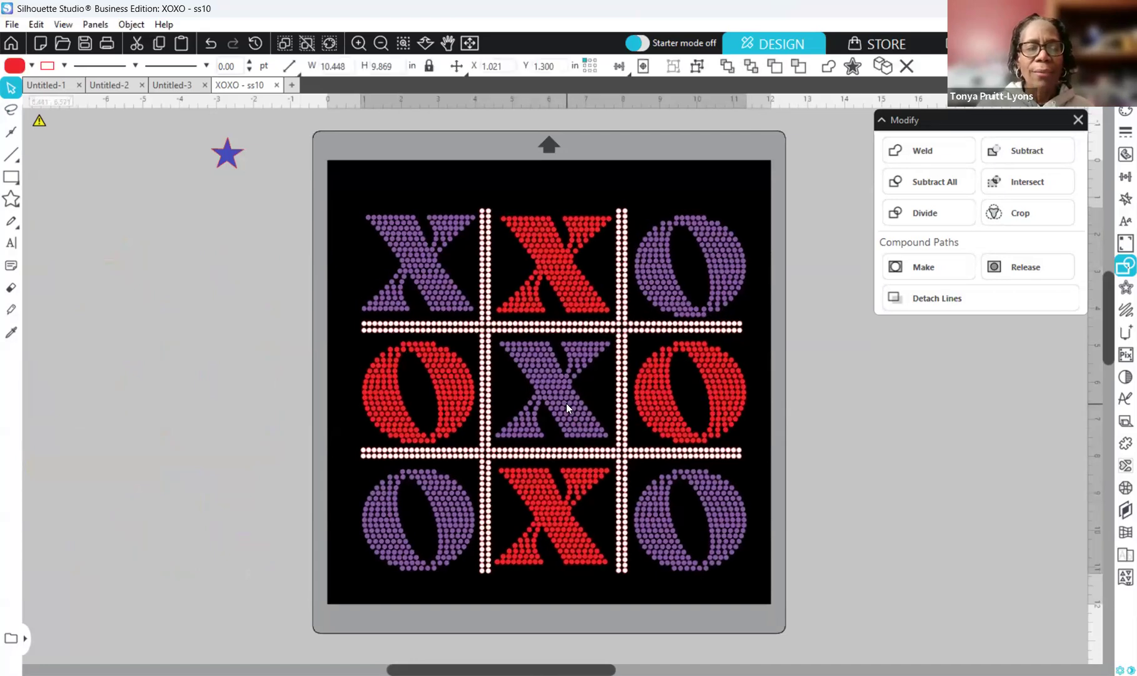
key("Escape")
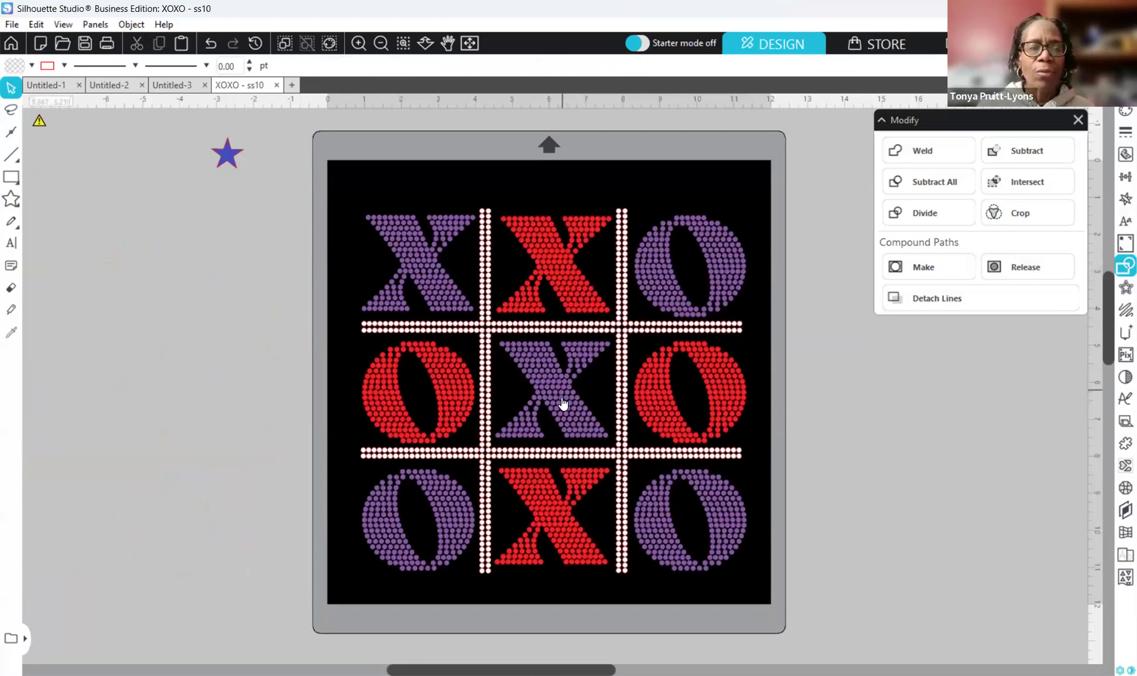
Ungroup the XOXO design and shift the purple letters, the red letters and the white grid lines separately.
left_click(560, 399)
right_click(560, 398)
left_click(628, 506)
left_click(831, 567)
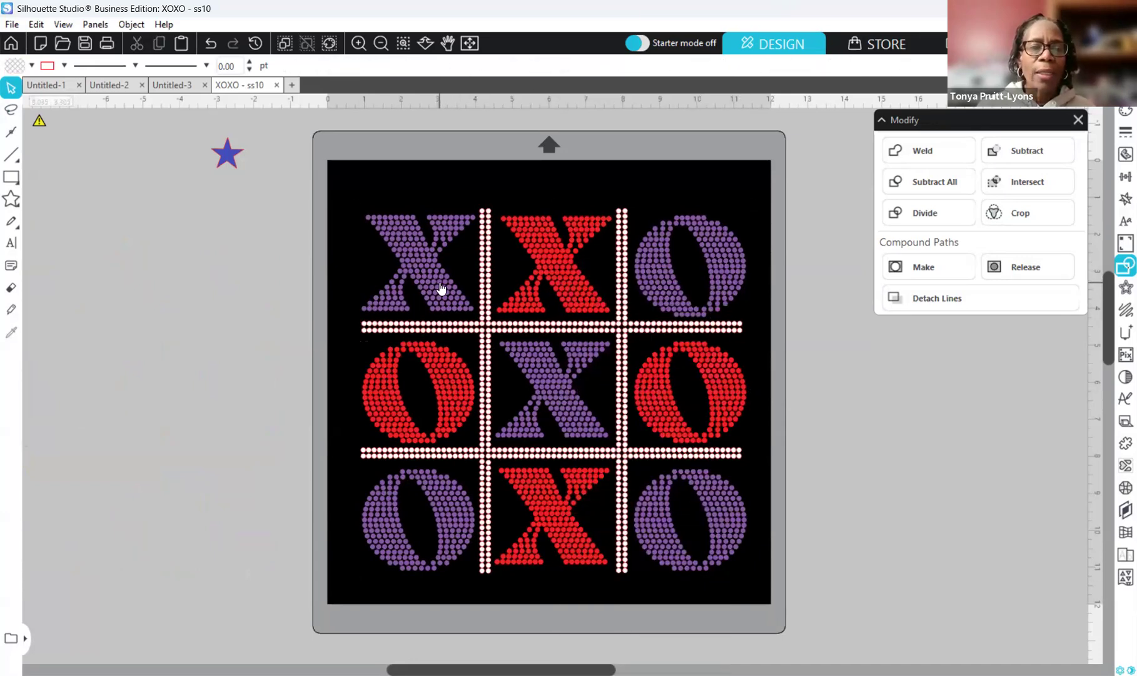
left_click_drag(440, 285, 410, 256)
mouse_move(554, 254)
left_mouse_down()
mouse_move(547, 219)
mouse_move(545, 248)
left_mouse_up()
left_click_drag(620, 425, 617, 423)
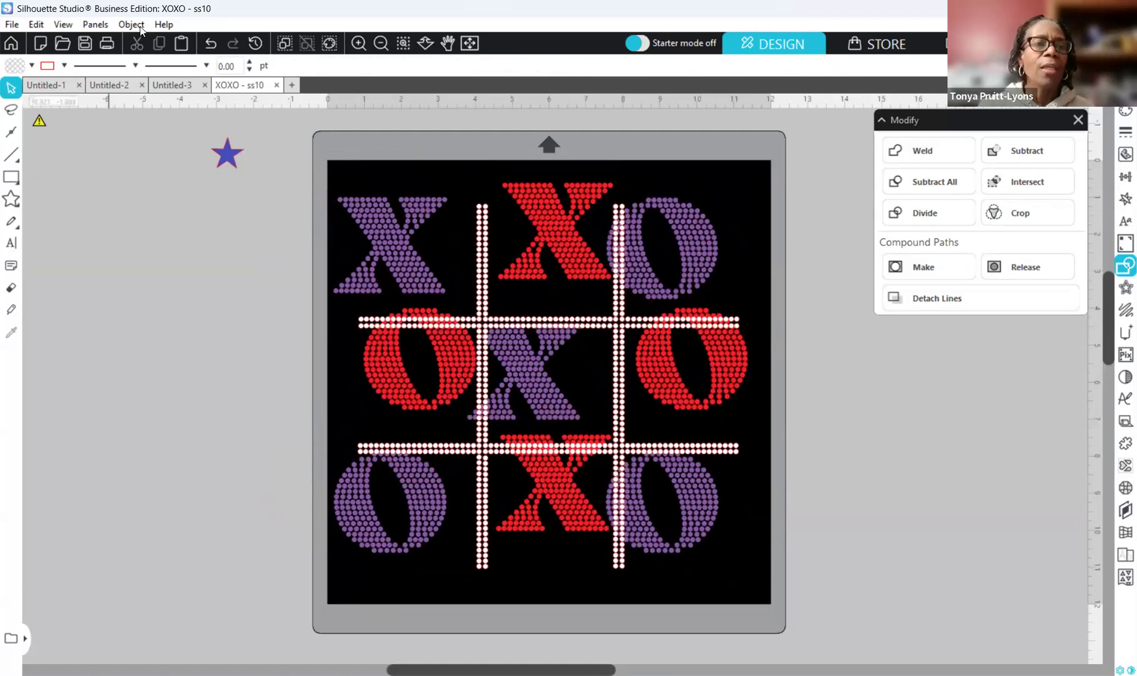
Undo the separate piece moves and the ungrouping, and move the whole XOXO design off the mat to its left side.
left_click(210, 44)
left_click(211, 44)
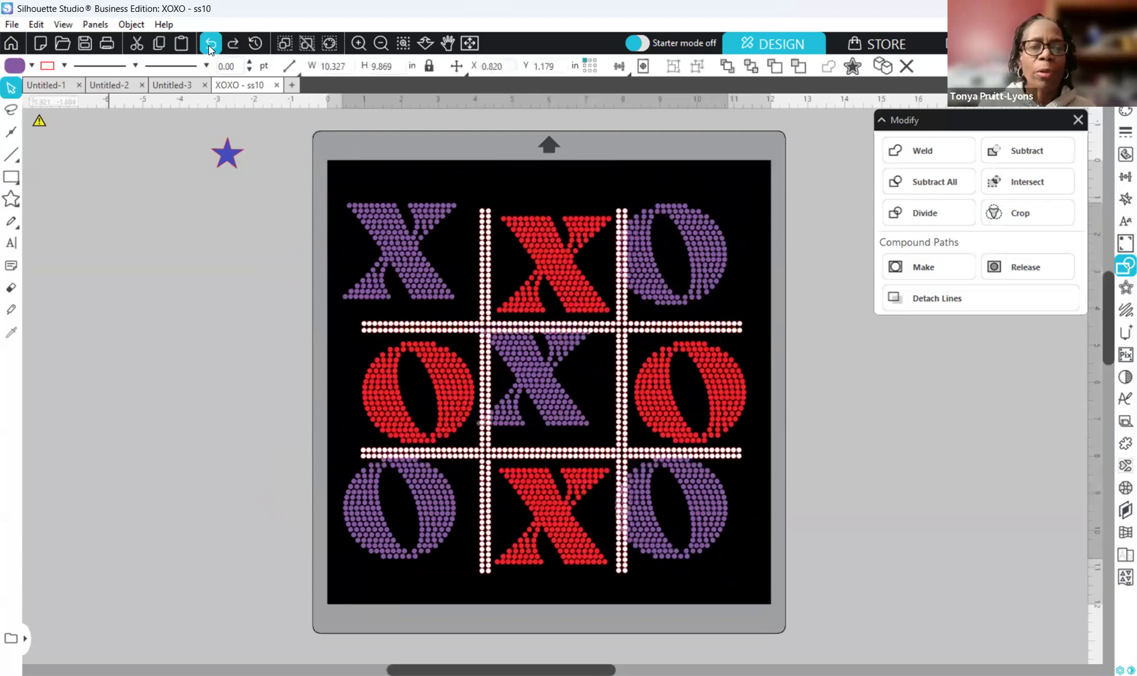
left_click(211, 44)
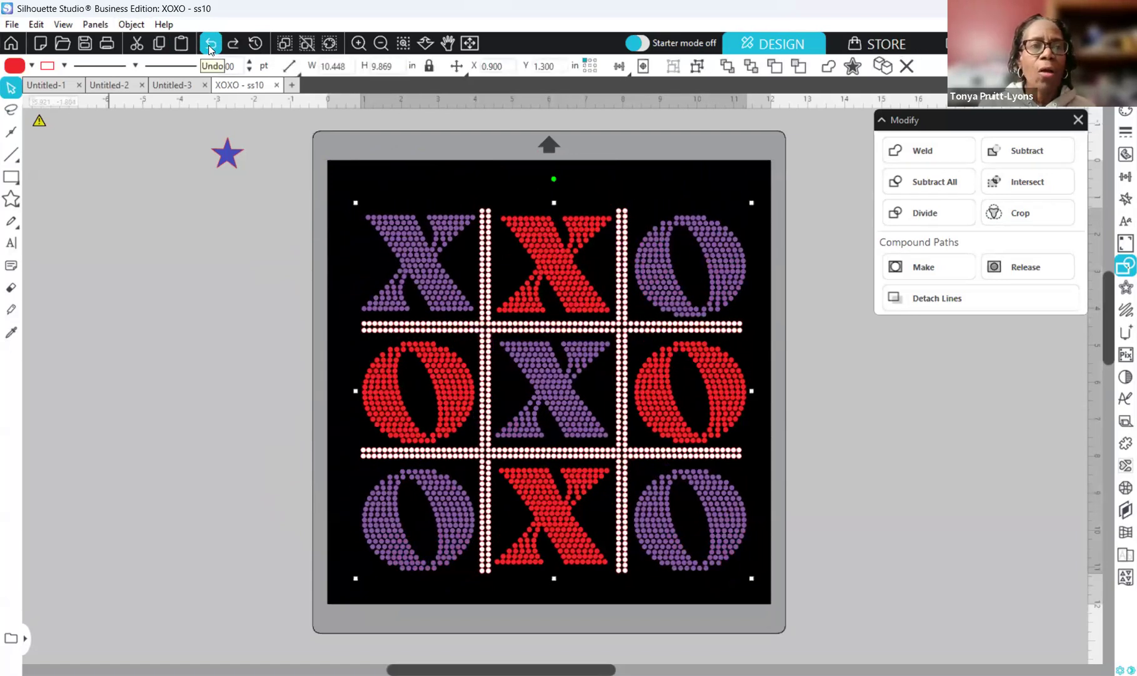
left_click(210, 45)
left_click_drag(551, 425, 89, 418)
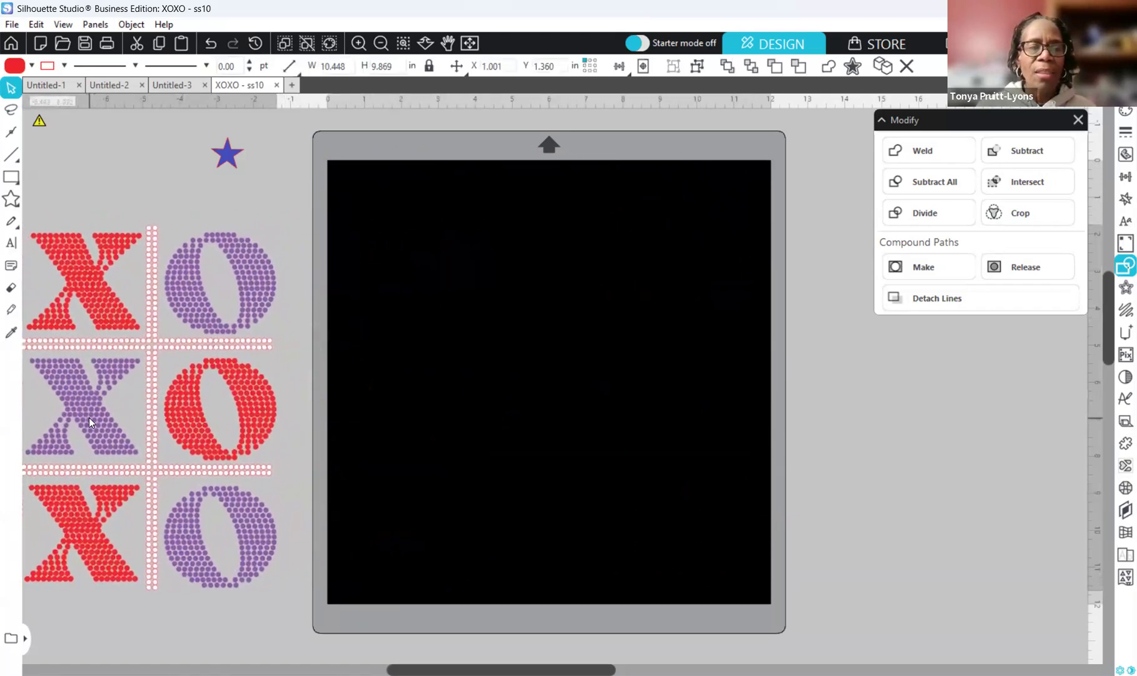
left_click(597, 528)
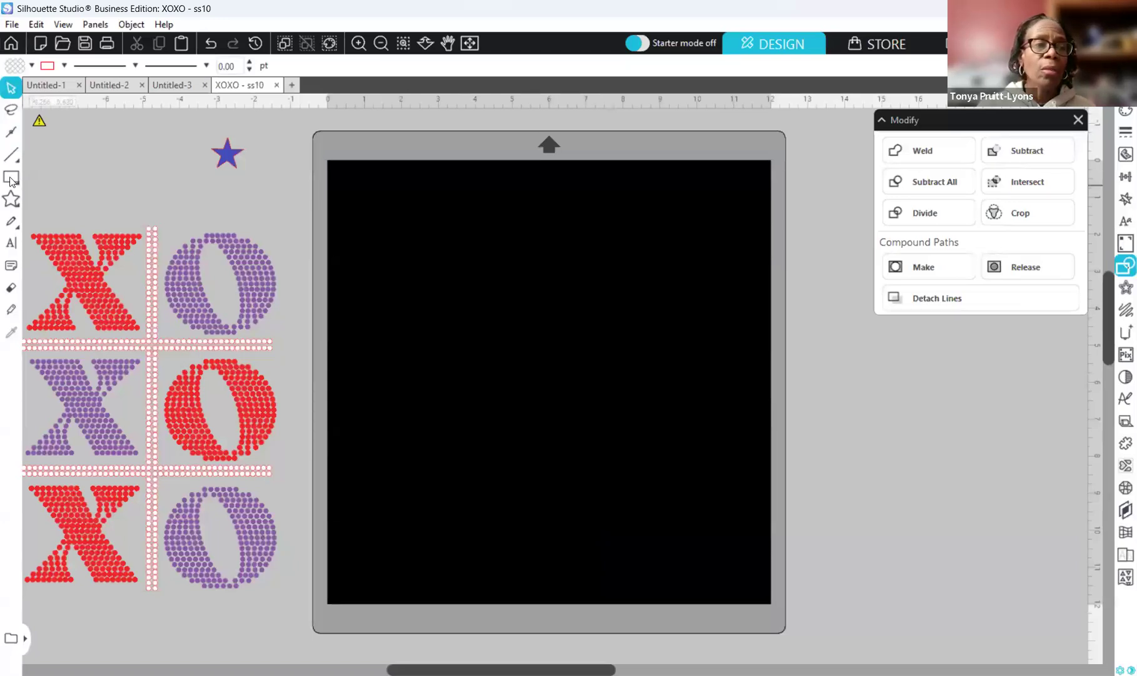
Draw a rectangle about 11.2 in wide and 11.18 in tall inside the mat's cutting area and fill it with blue 337FF8.
mouse_move(10, 180)
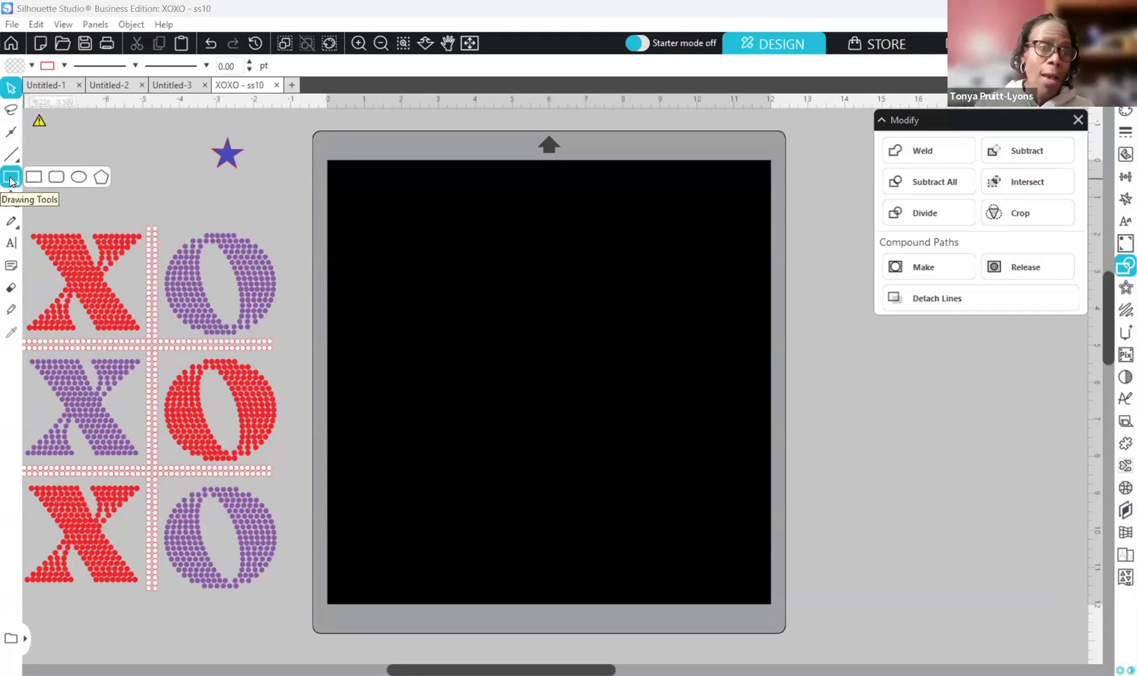
left_click(10, 181)
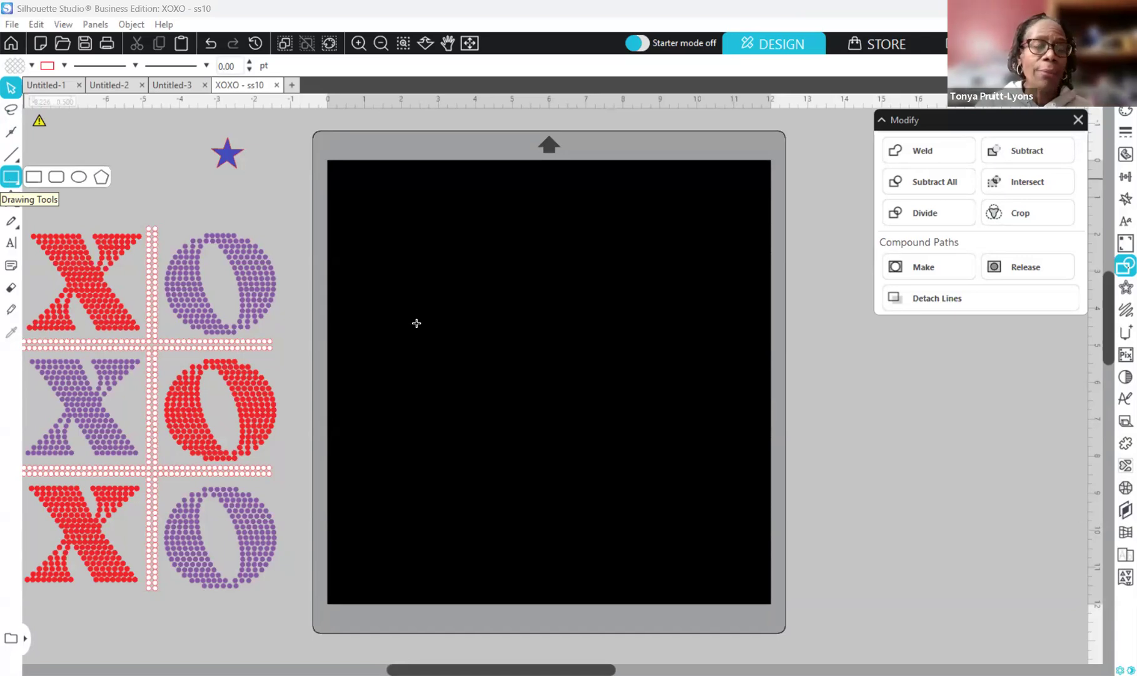
left_click_drag(351, 181, 760, 593)
left_click(1121, 113)
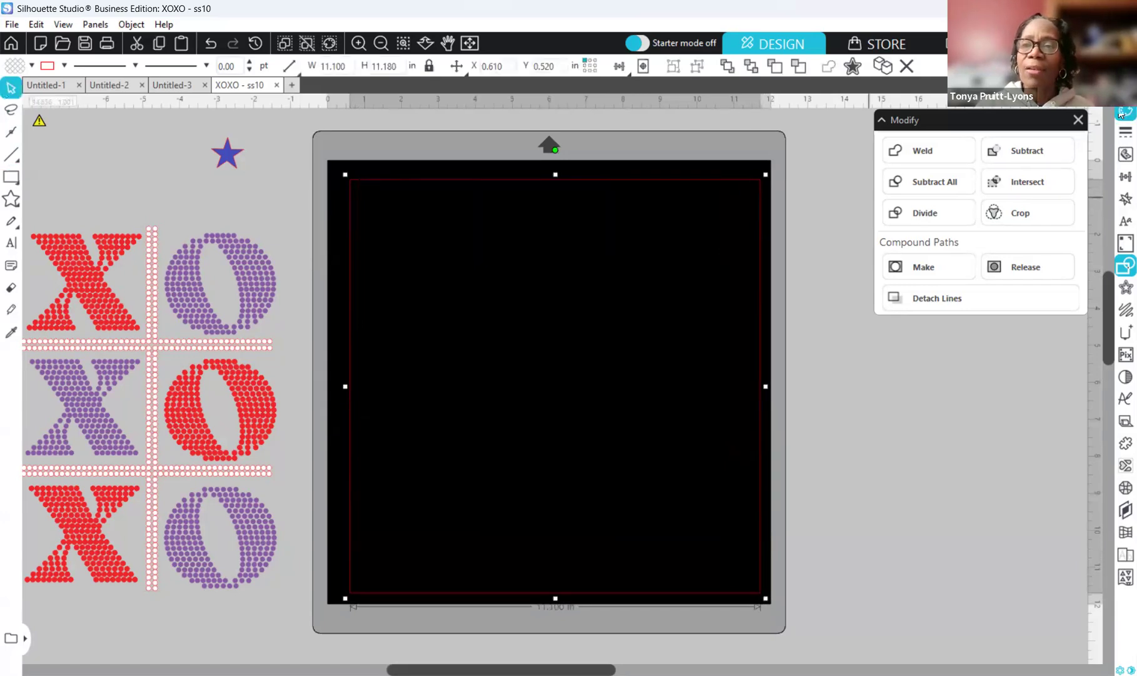
left_click(937, 209)
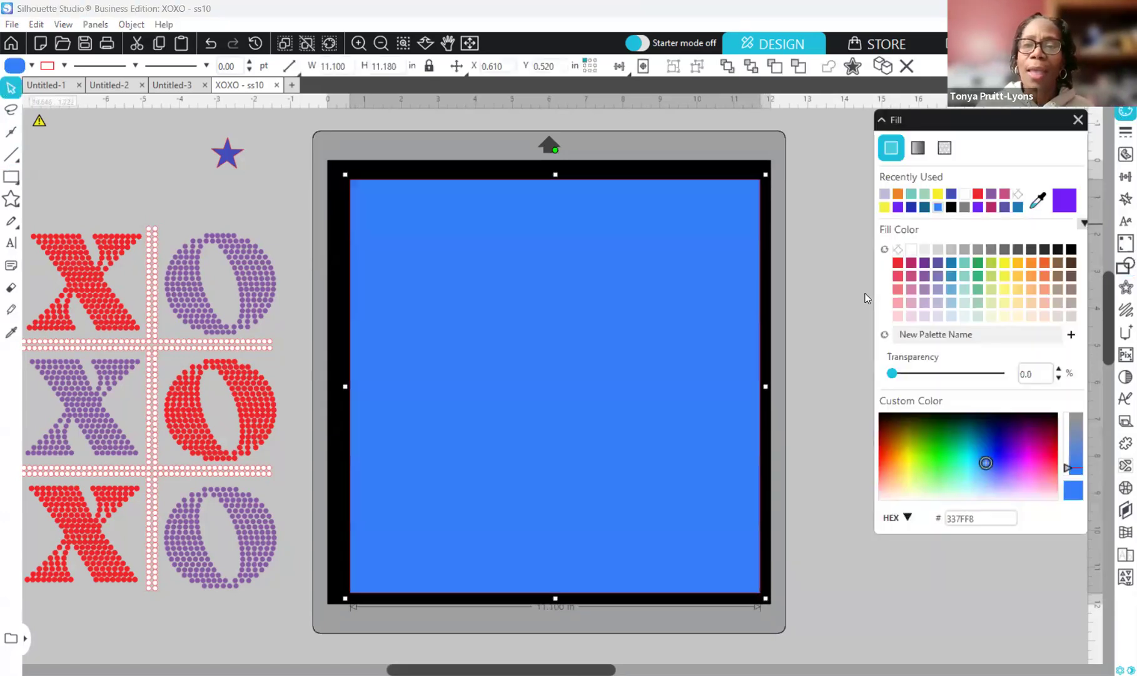
left_click_drag(660, 391, 653, 384)
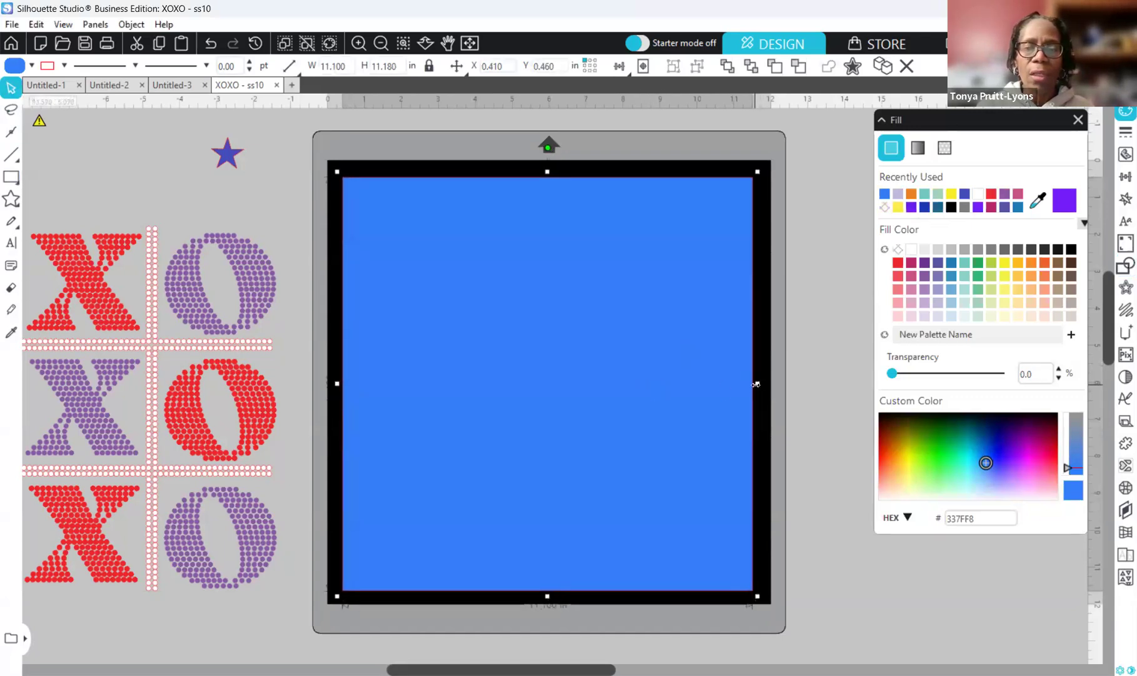
left_click_drag(757, 384, 761, 384)
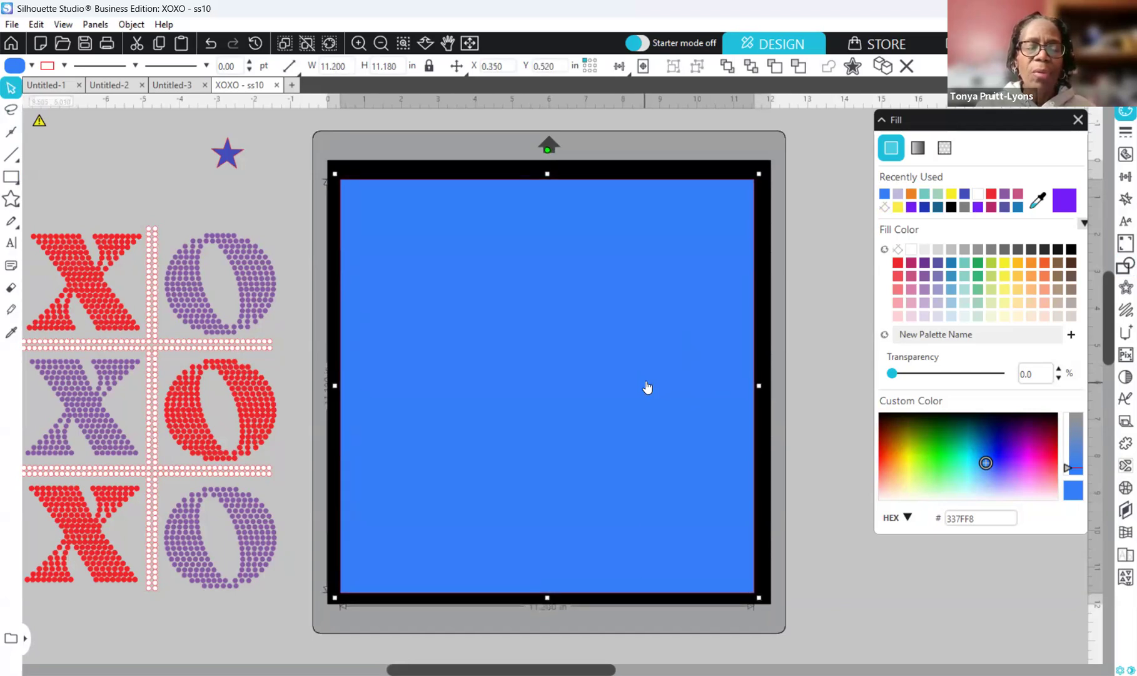
Bring the XOXO rhinestone design to the front and place it over the blue rectangle.
left_click_drag(79, 400, 188, 412)
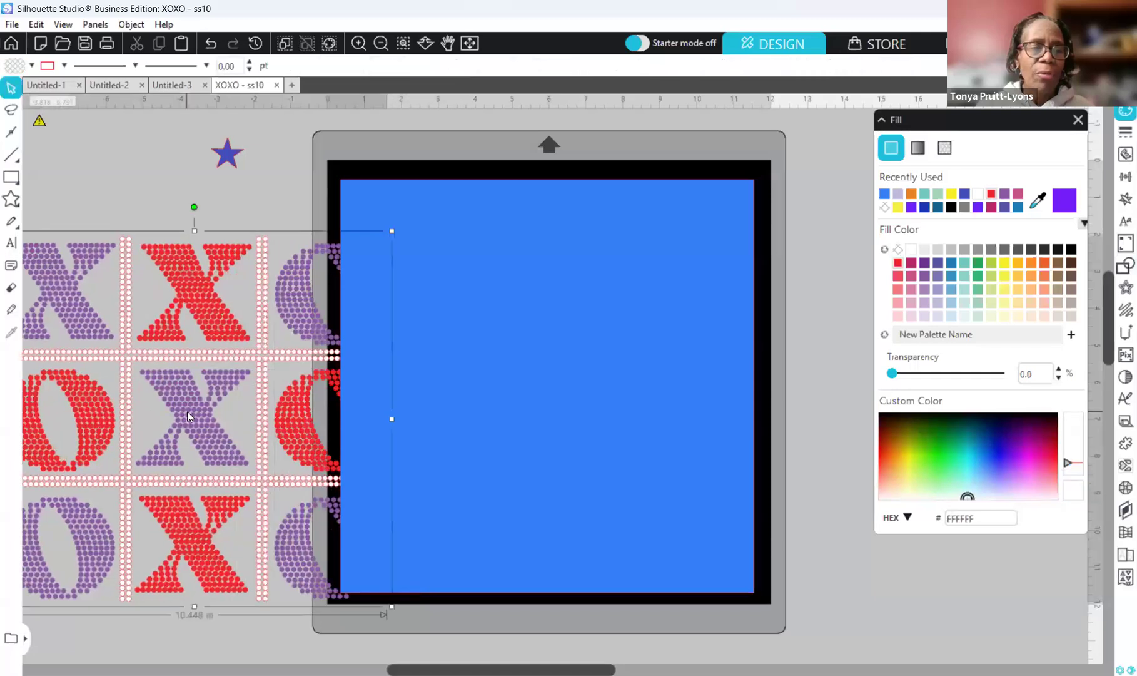
right_click(188, 412)
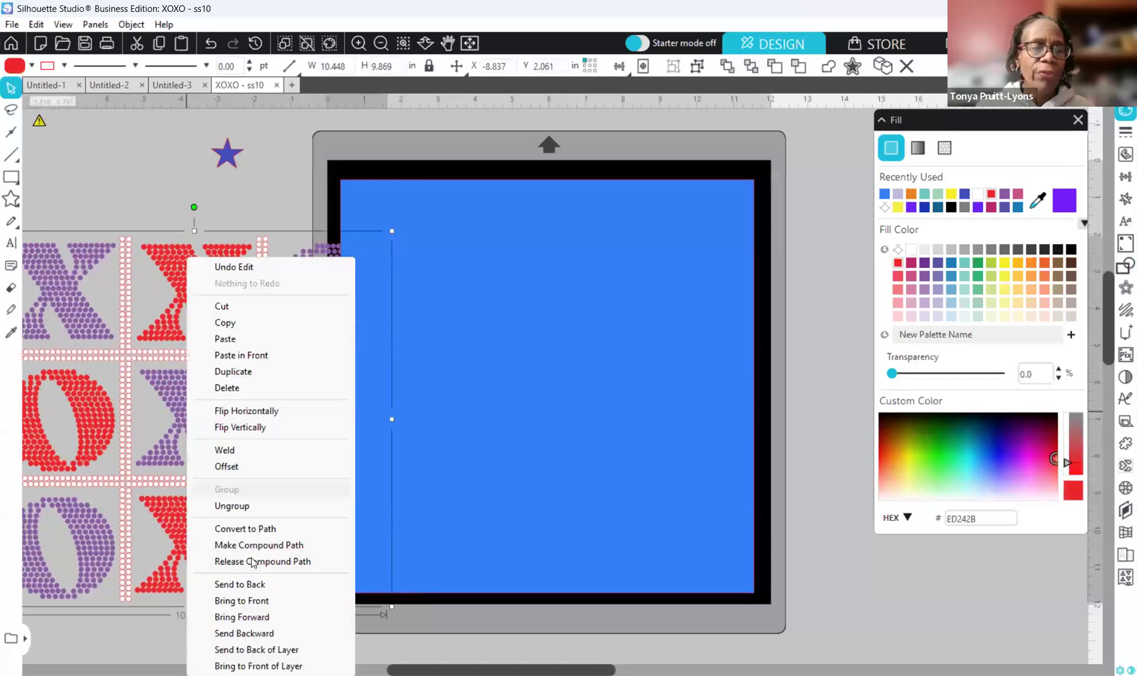
left_click(251, 602)
left_click_drag(171, 435, 526, 414)
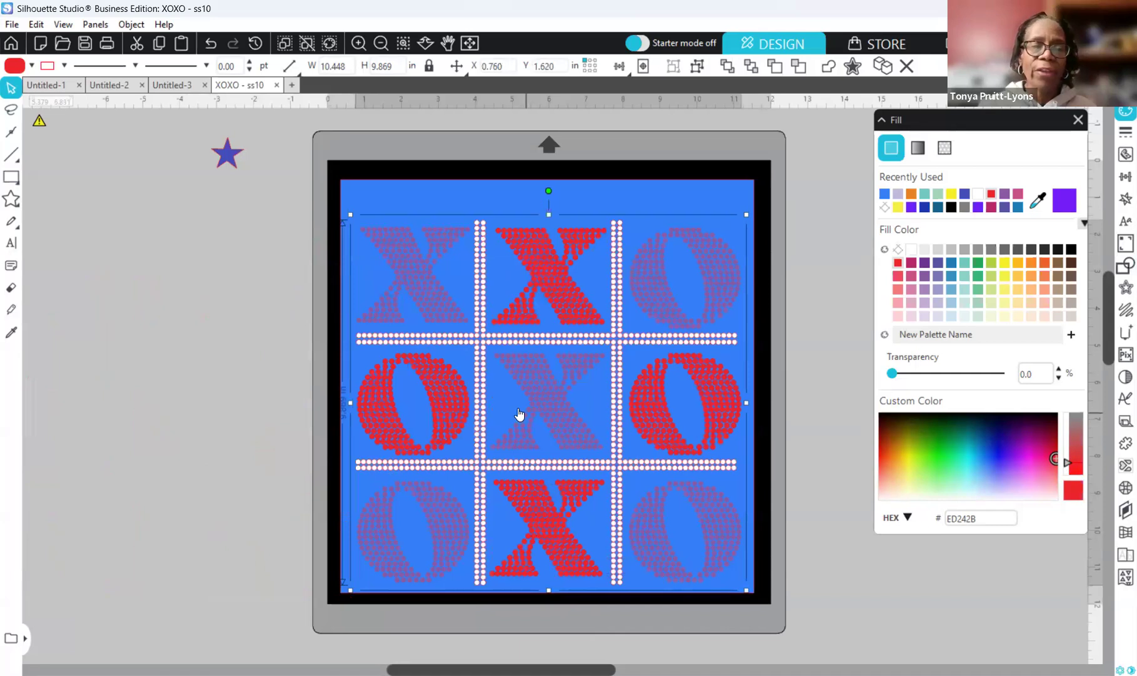
Extend the blue rectangle's top edge to a height of about 11.48 in and move the XOXO design off the mat to its left.
left_click(642, 184)
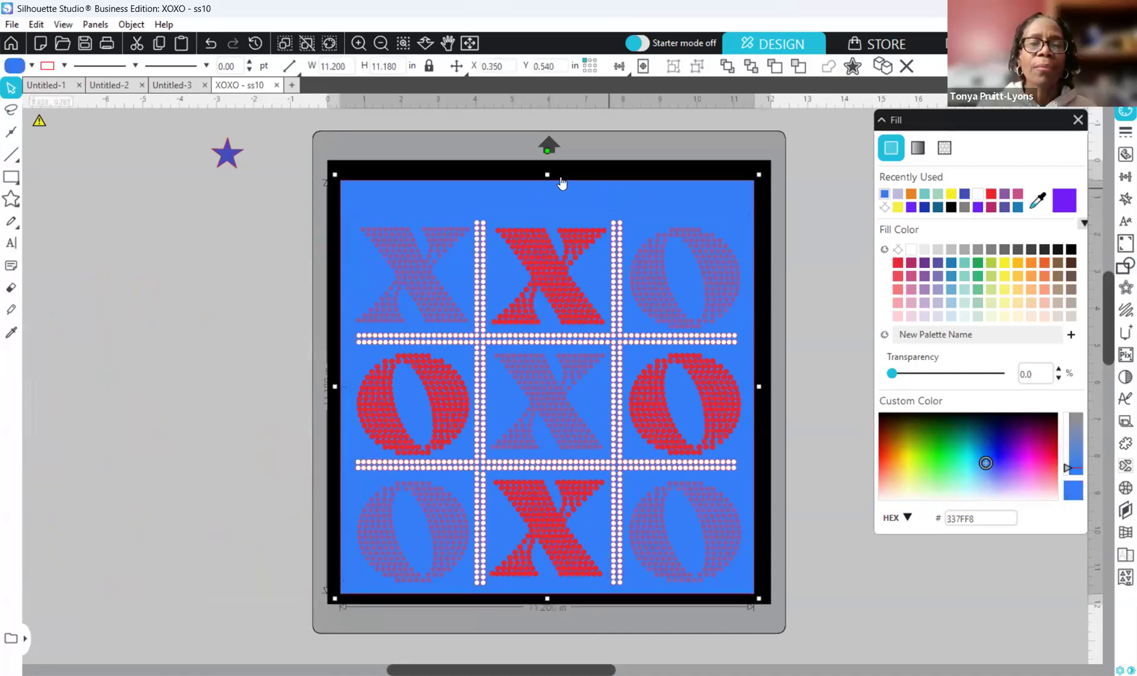
mouse_move(548, 175)
left_mouse_down()
mouse_move(549, 145)
mouse_move(550, 164)
left_mouse_up()
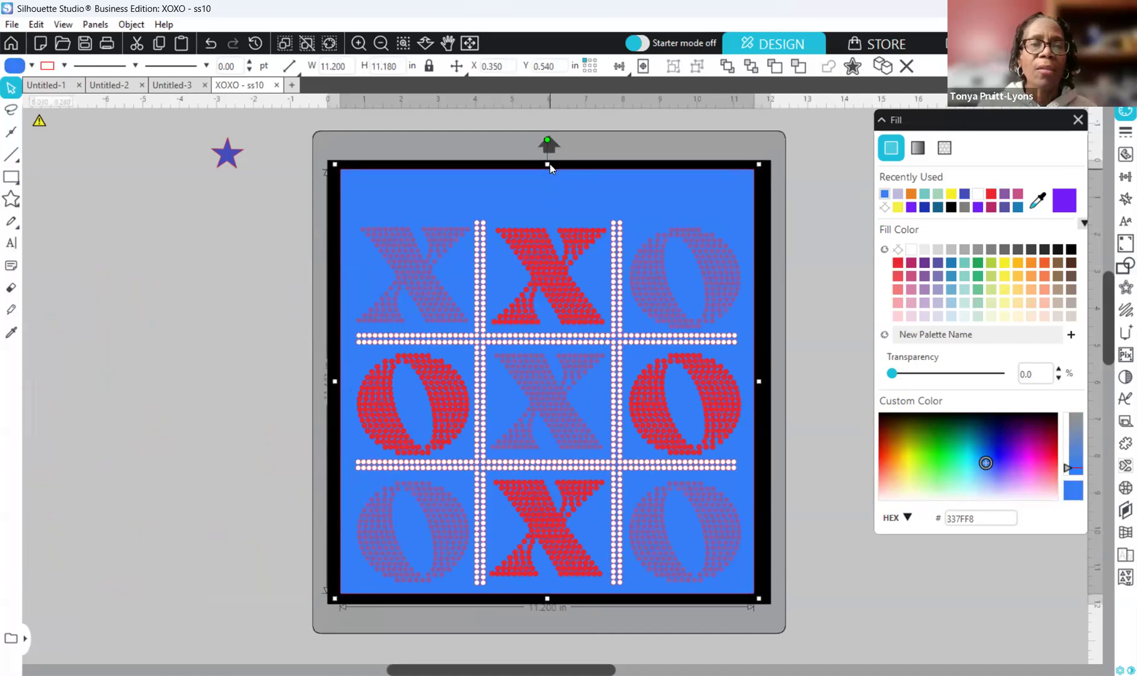
left_click(545, 524)
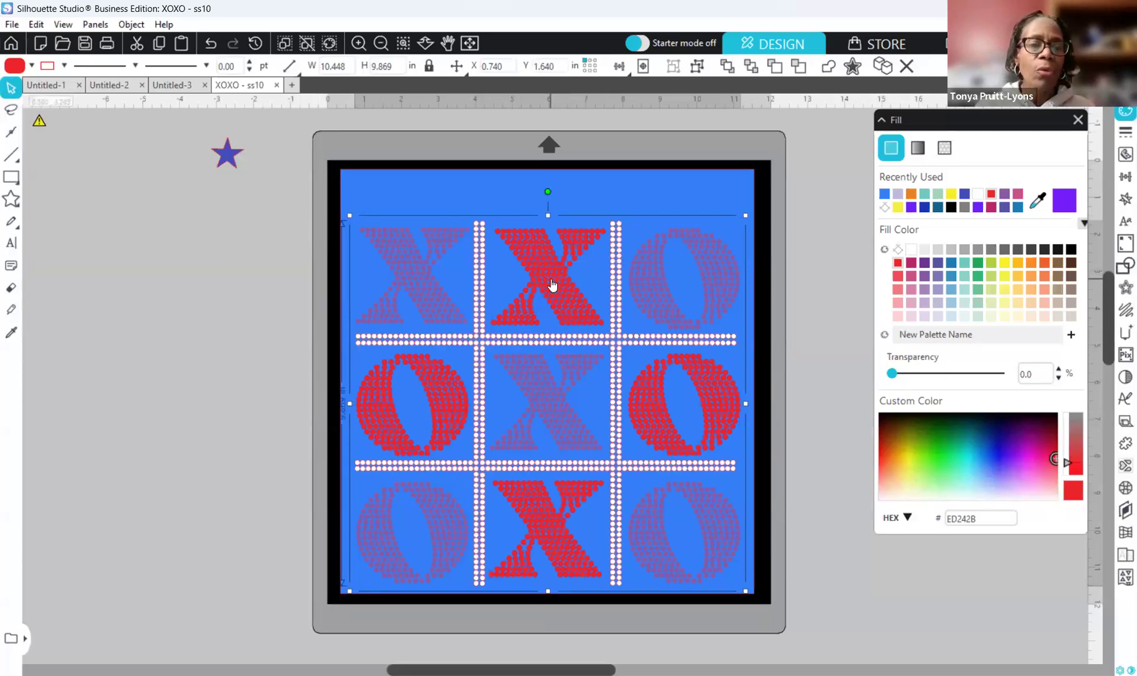
left_click_drag(551, 278, 96, 286)
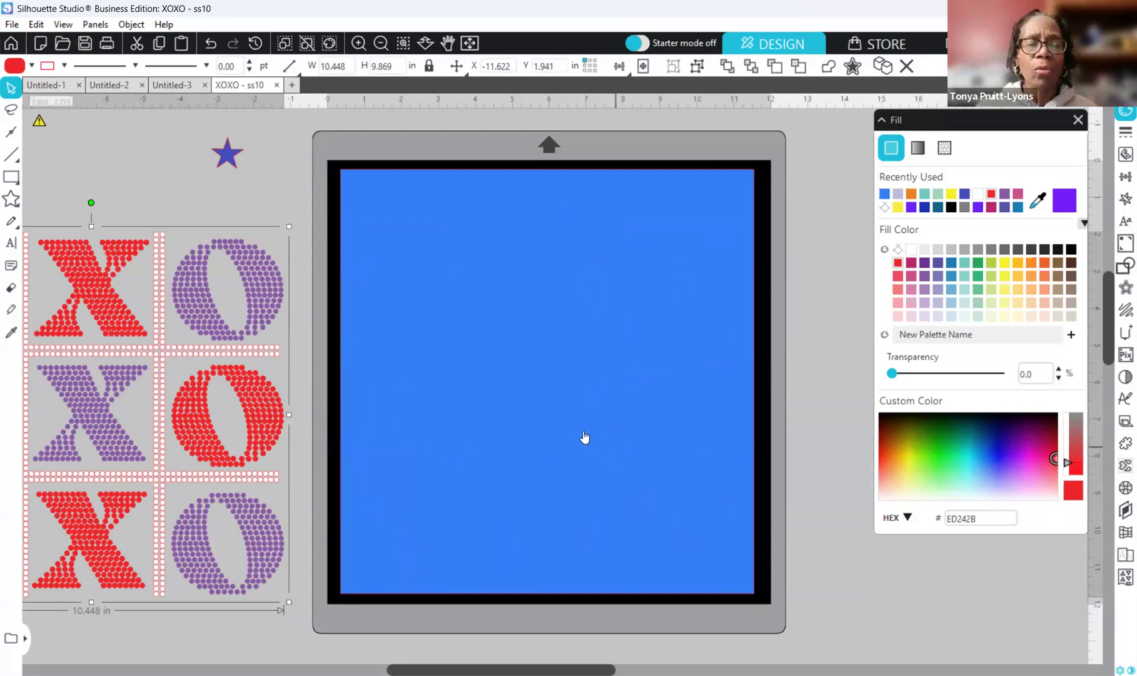
Duplicate the blue rectangle and fill the copy with yellow F7EF28.
left_click(453, 369)
right_click(454, 365)
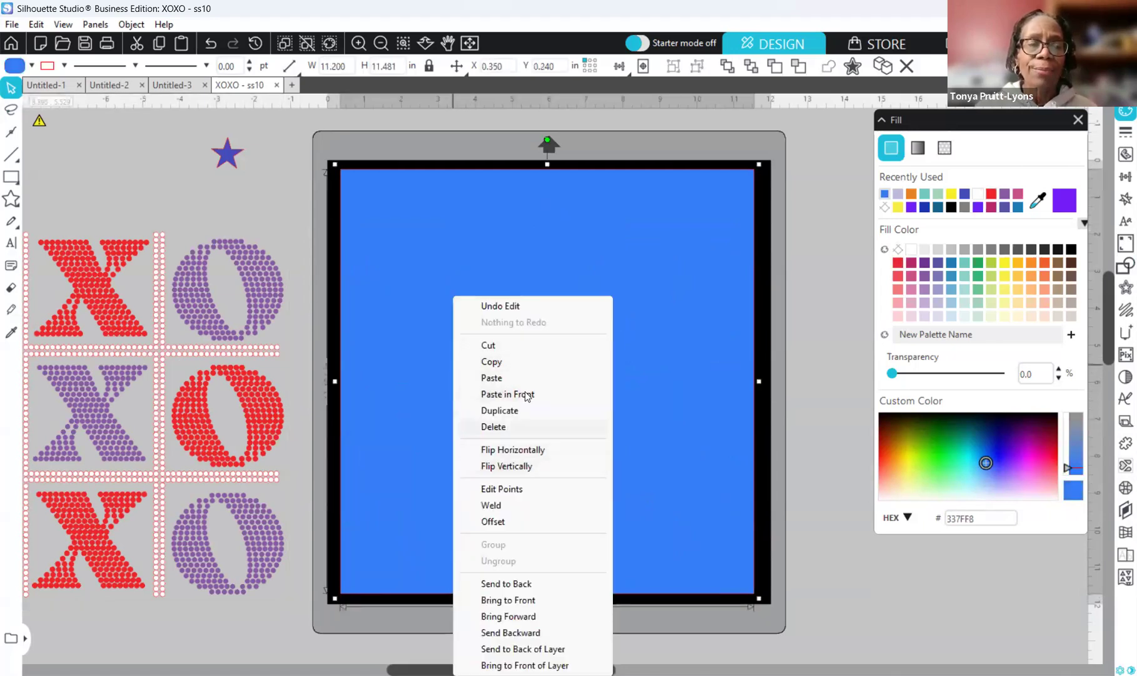
left_click(530, 415)
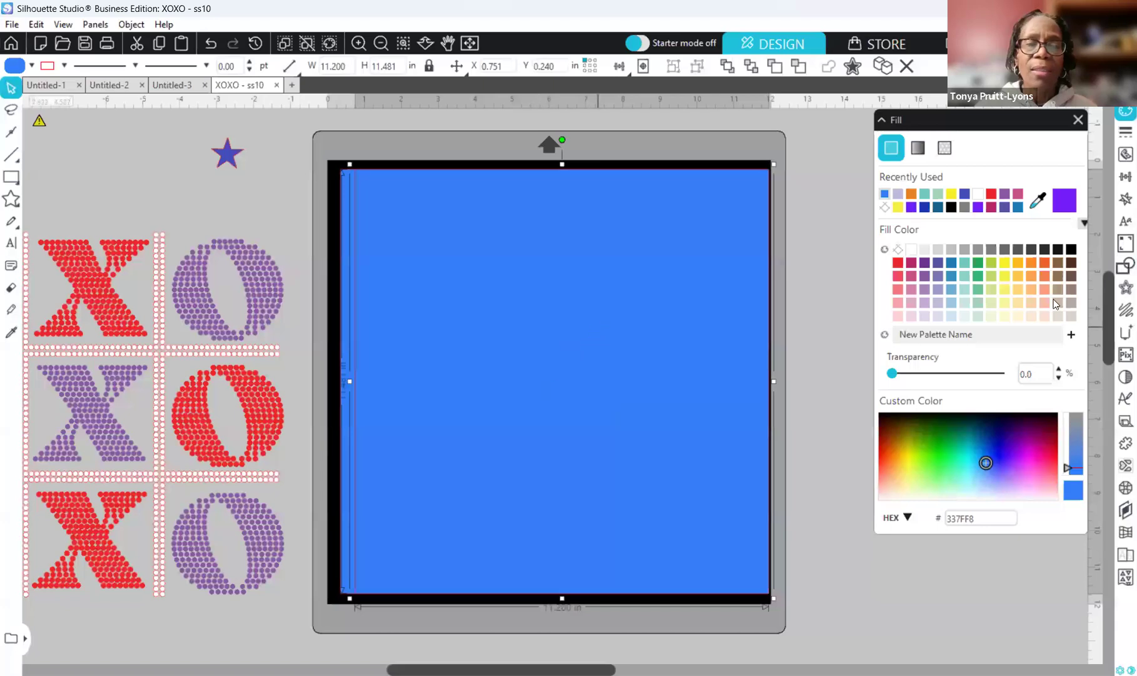
left_click(951, 197)
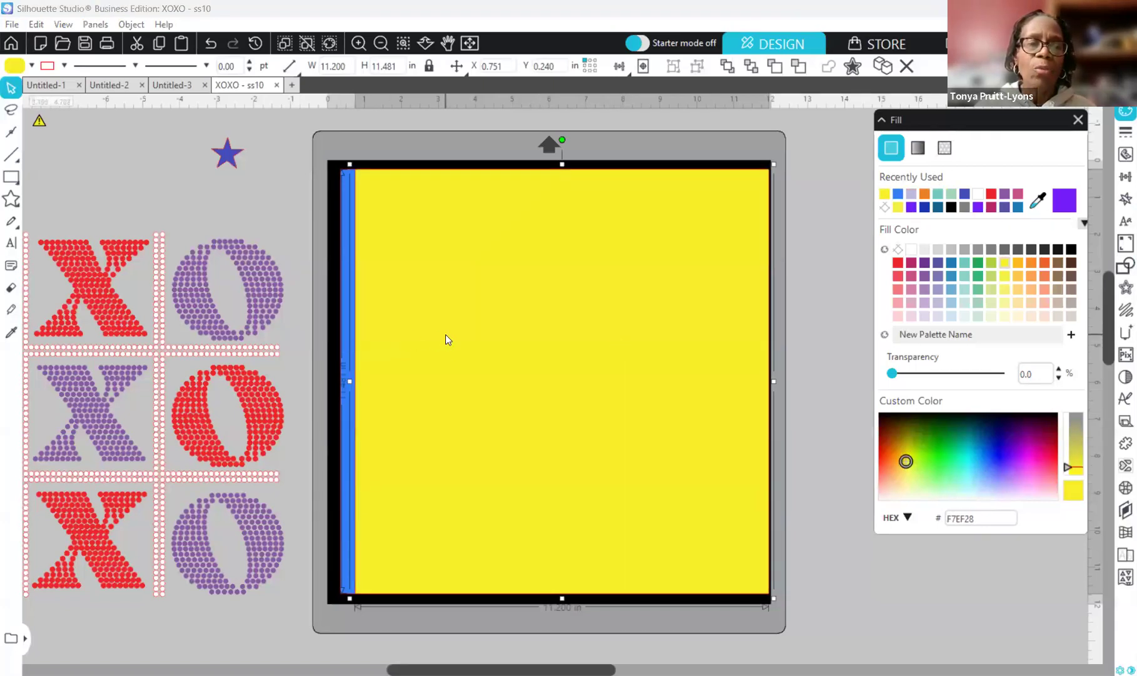
Duplicate the yellow rectangle and fill the new copy with darker blue 1B7CB7.
right_click(523, 429)
left_click(529, 411)
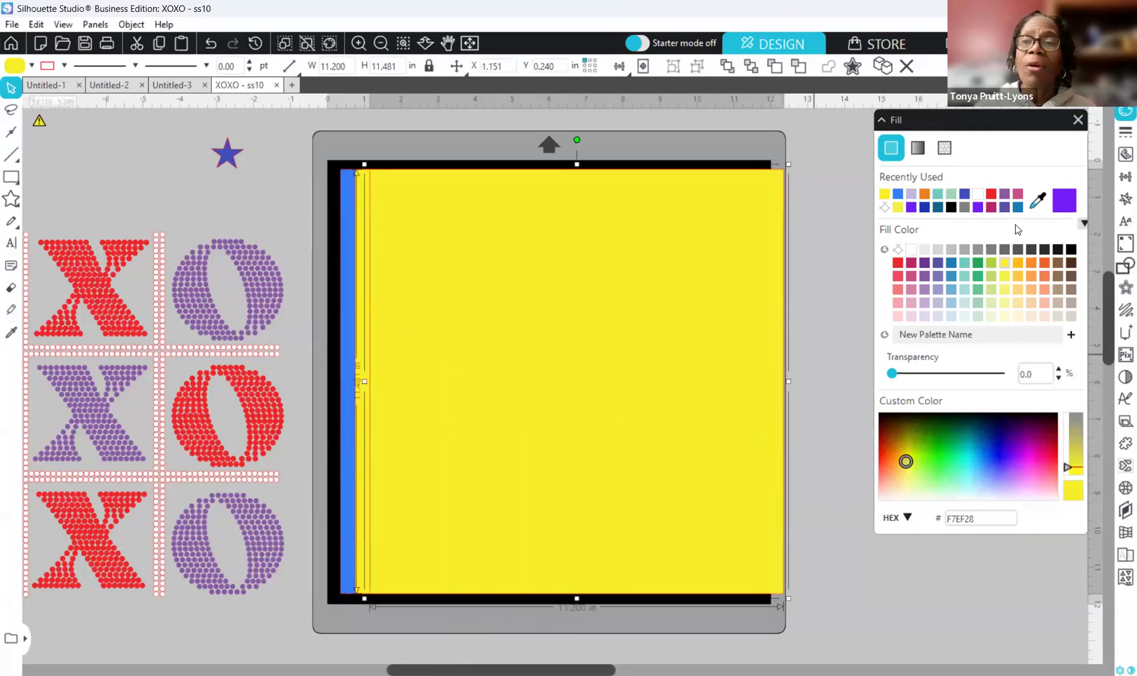
left_click(1018, 207)
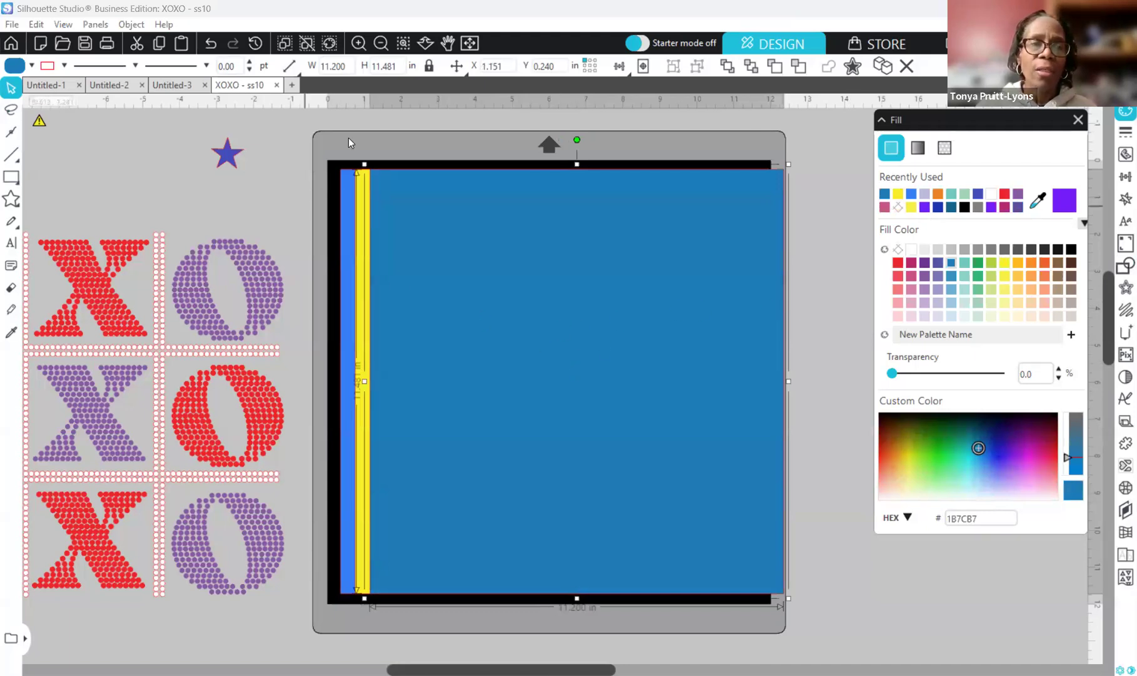
left_click(294, 138)
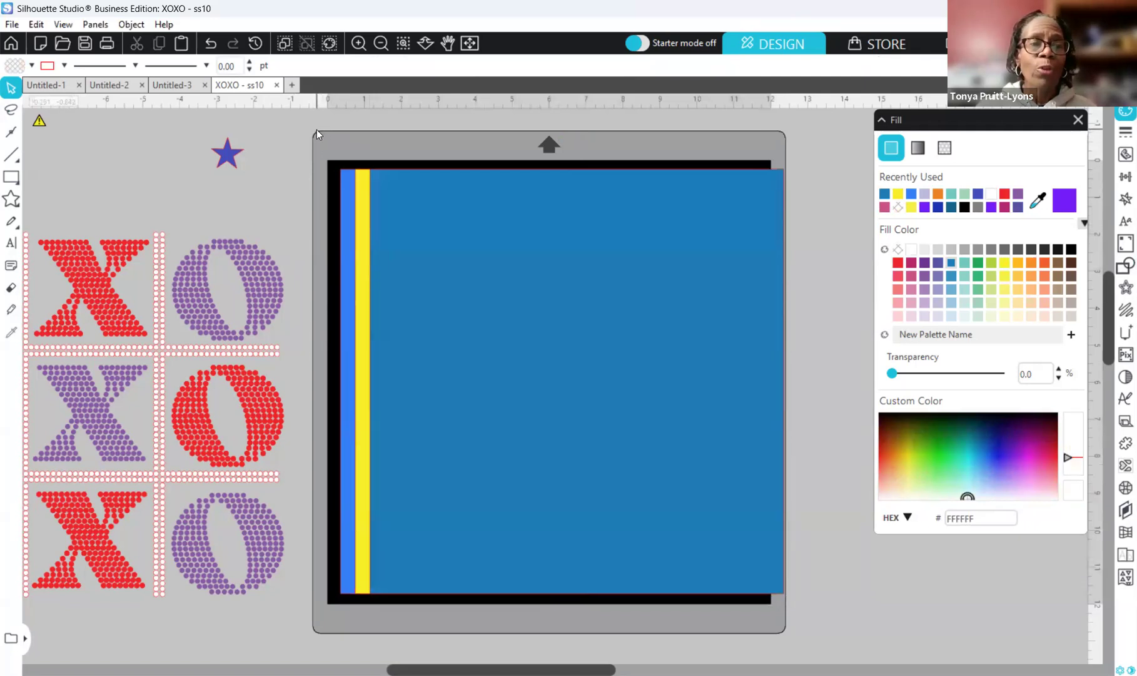
Select all three rectangles and align their centers horizontally so they stack on top of each other.
left_click_drag(305, 133, 483, 311)
left_click_drag(680, 509, 824, 635)
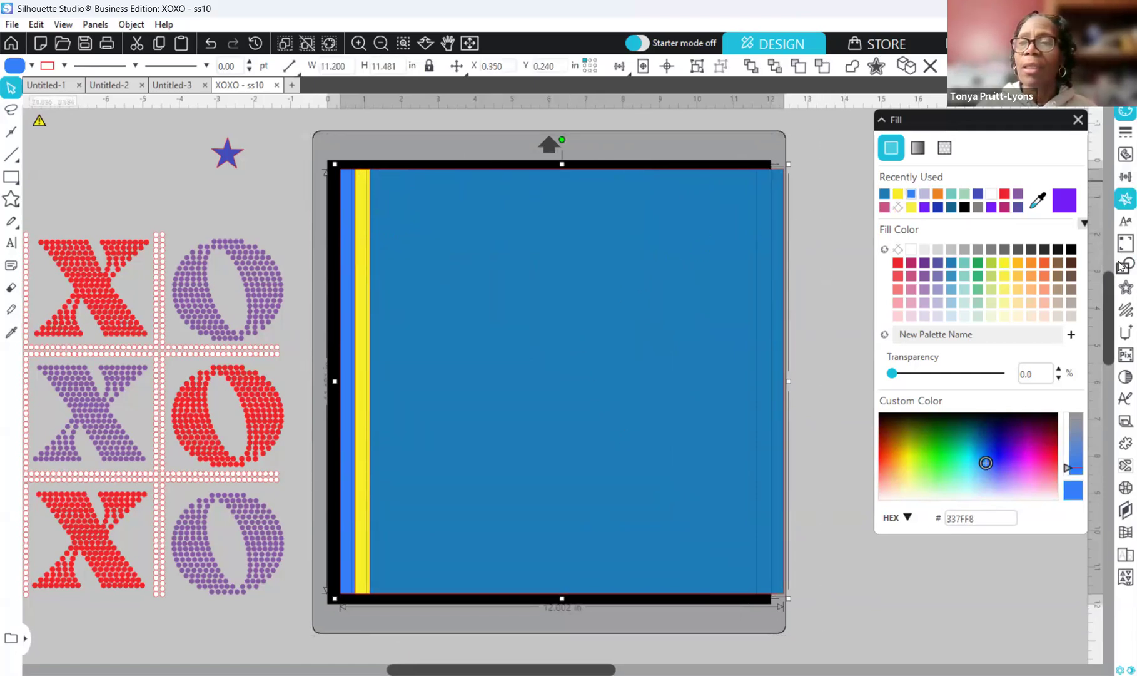
left_click(1121, 178)
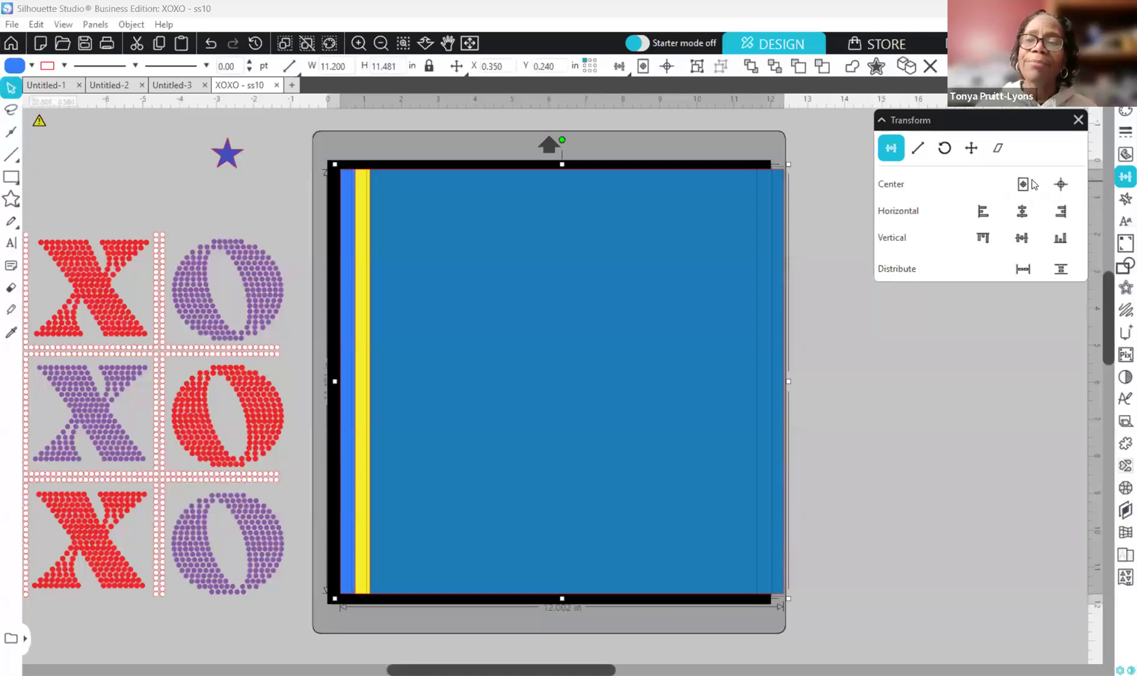
left_click(1022, 216)
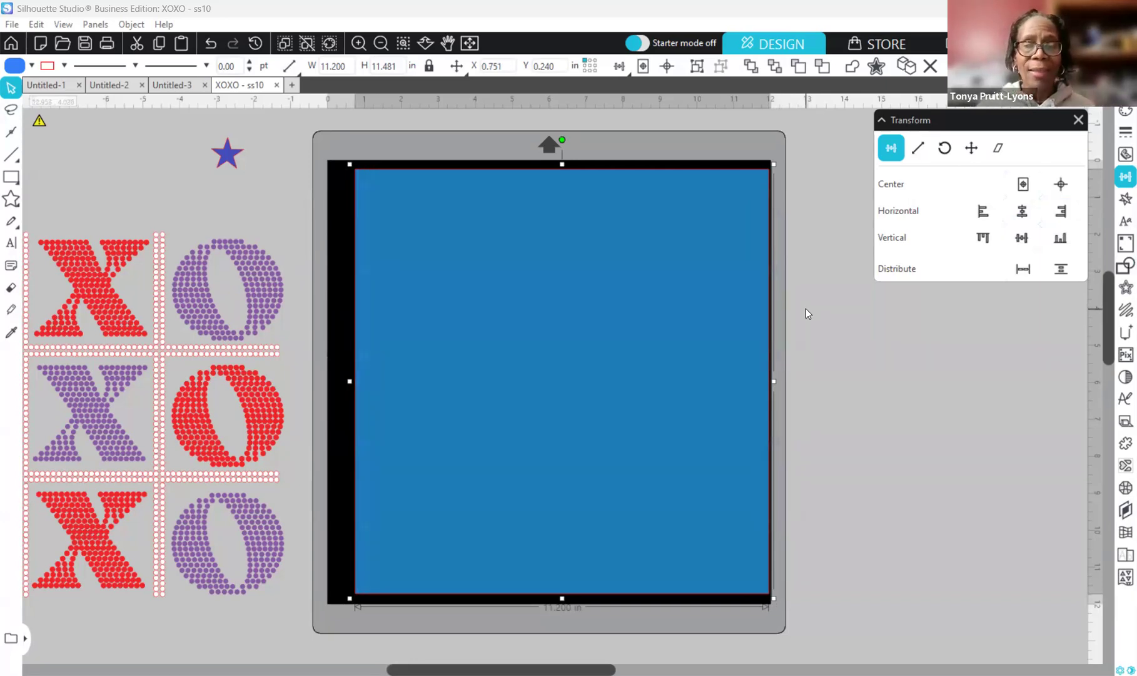
Move the three stacked rectangles together so they sit centered horizontally on the mat.
left_click(805, 252)
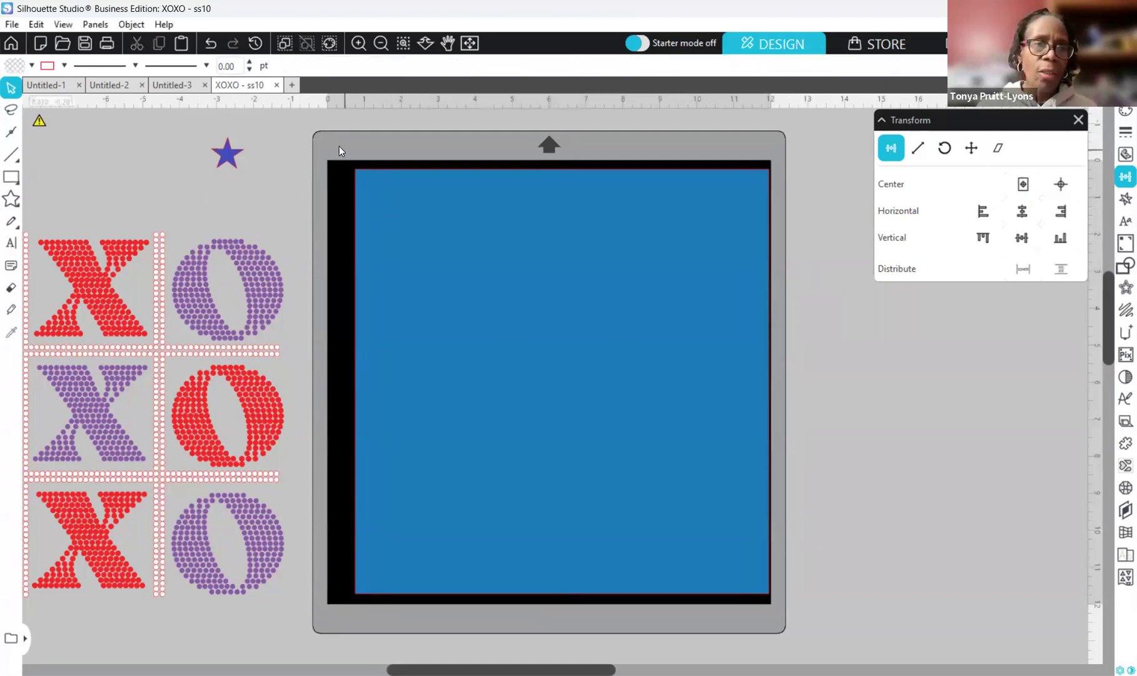
left_click(588, 475)
mouse_move(733, 552)
left_mouse_down()
mouse_move(715, 548)
mouse_move(738, 559)
left_mouse_up()
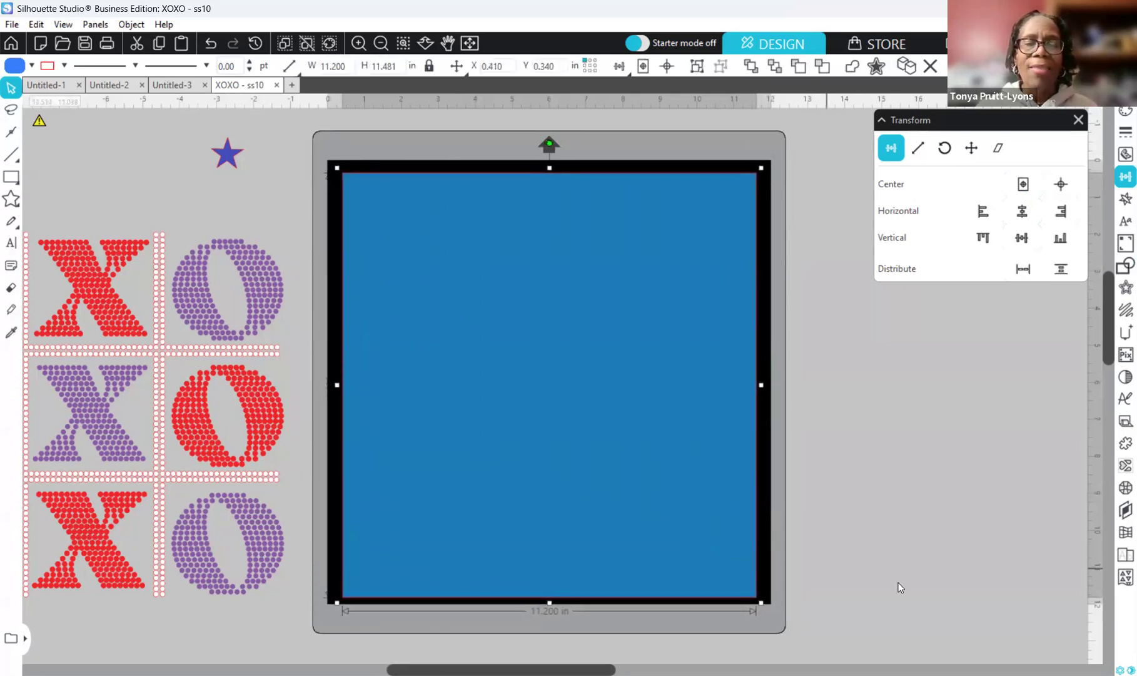
left_click(862, 586)
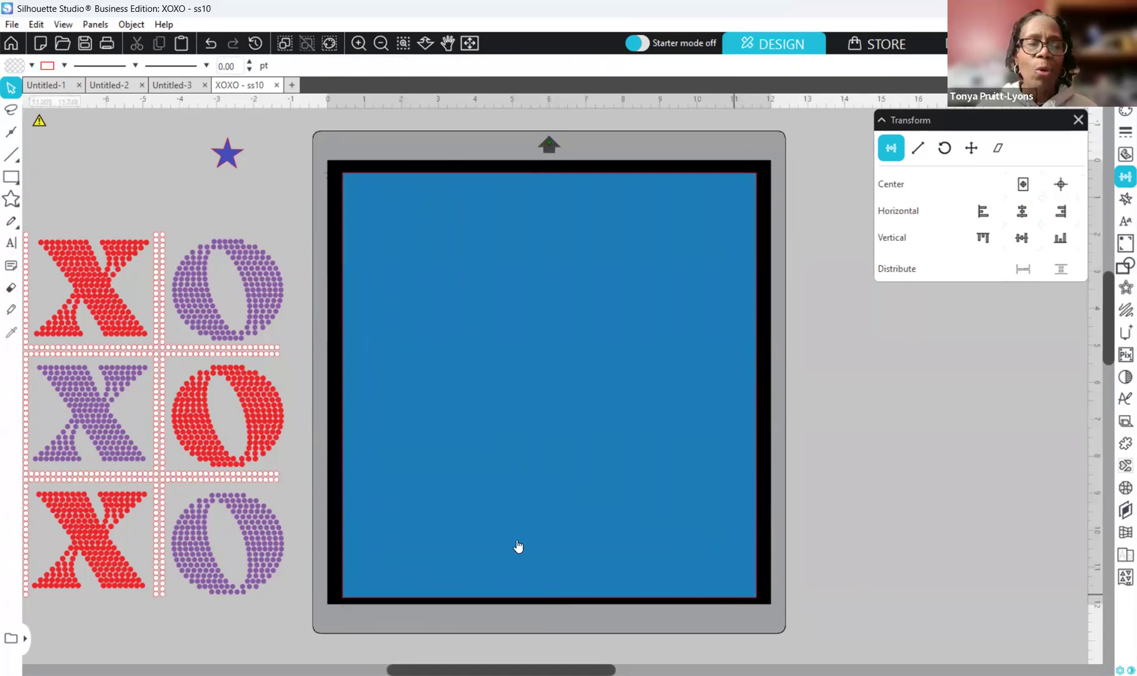
Bring the XOXO rhinestone design to the front and place it over the stacked rectangles at about X 0.76, Y 1.72 in.
mouse_move(152, 352)
left_mouse_down()
mouse_move(359, 432)
mouse_move(259, 391)
mouse_move(159, 375)
left_mouse_up()
left_click(159, 374)
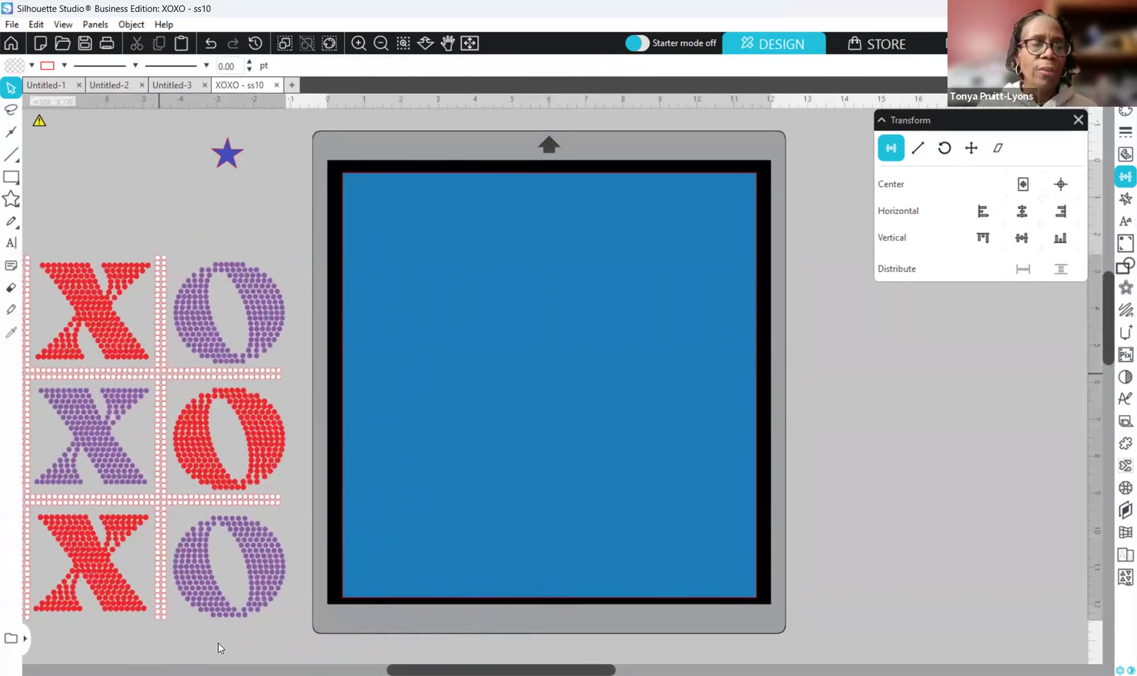
right_click(151, 257)
left_click(216, 599)
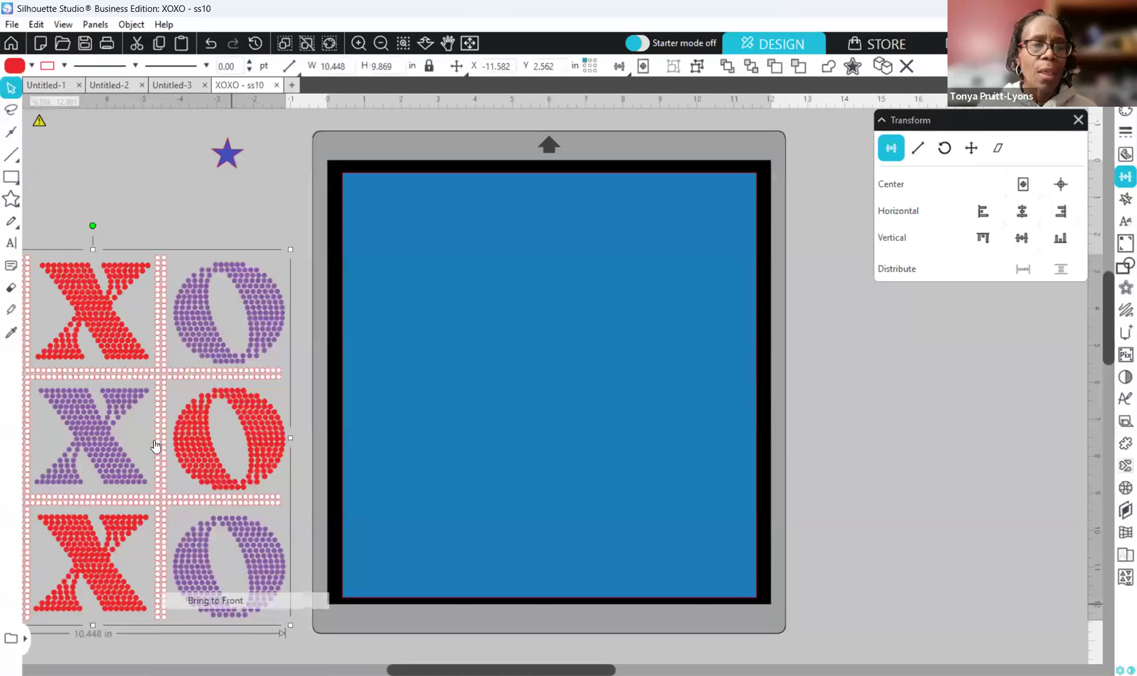
left_click_drag(165, 382, 614, 337)
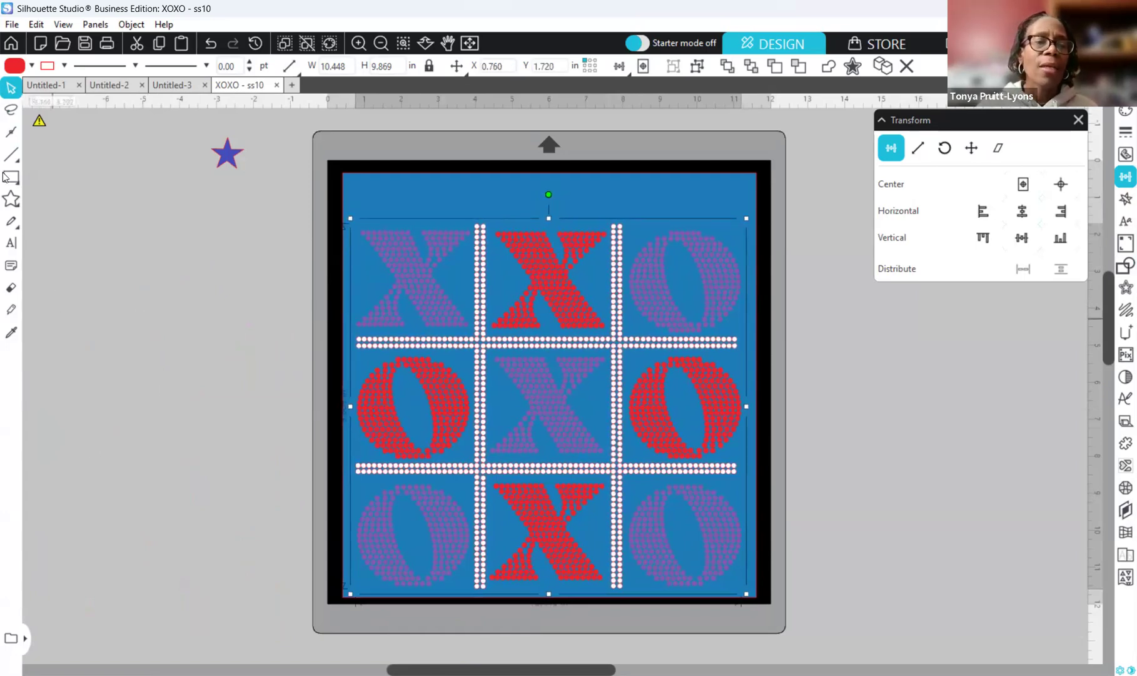
left_click(148, 280)
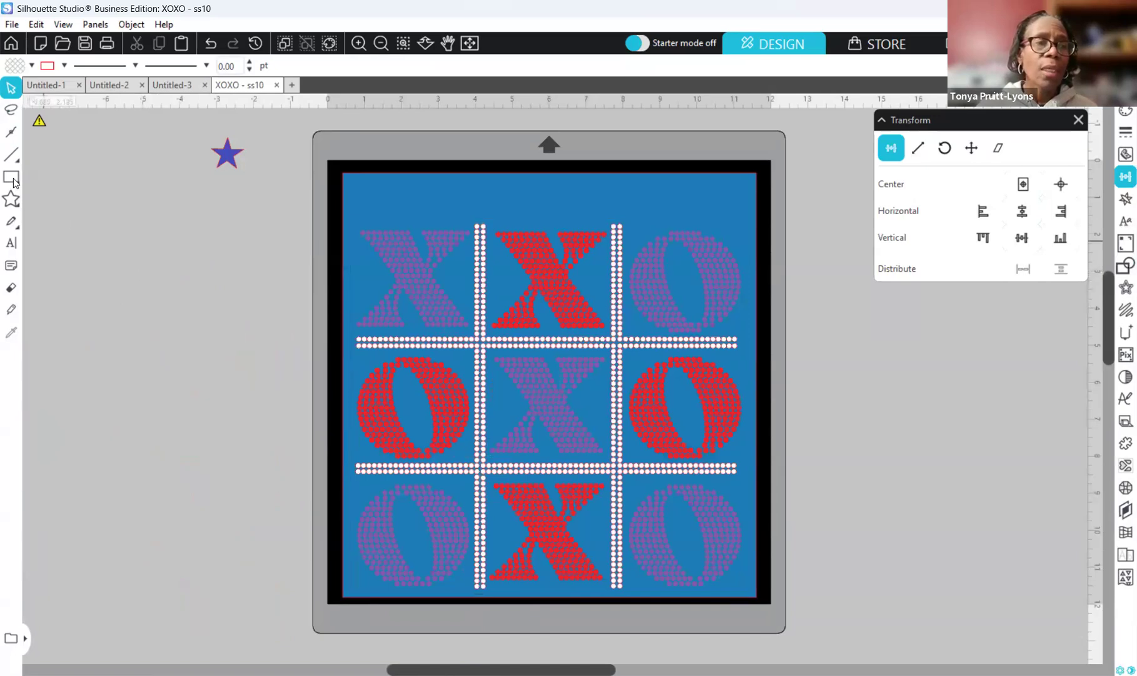
mouse_move(14, 182)
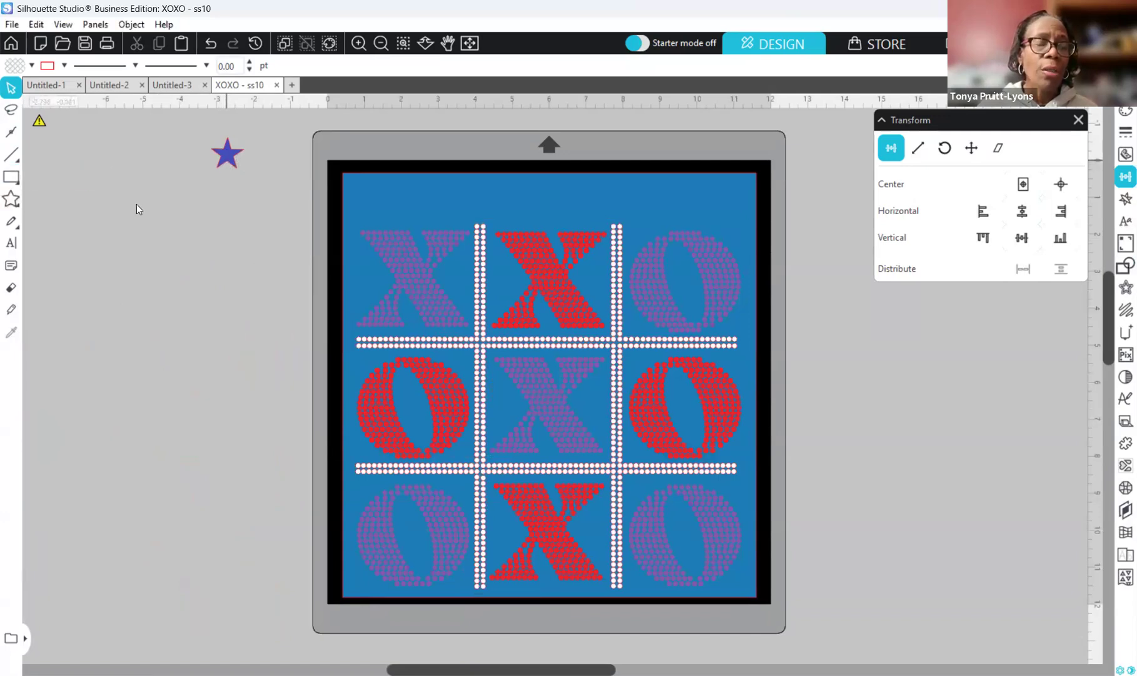
left_click(13, 181)
mouse_move(10, 205)
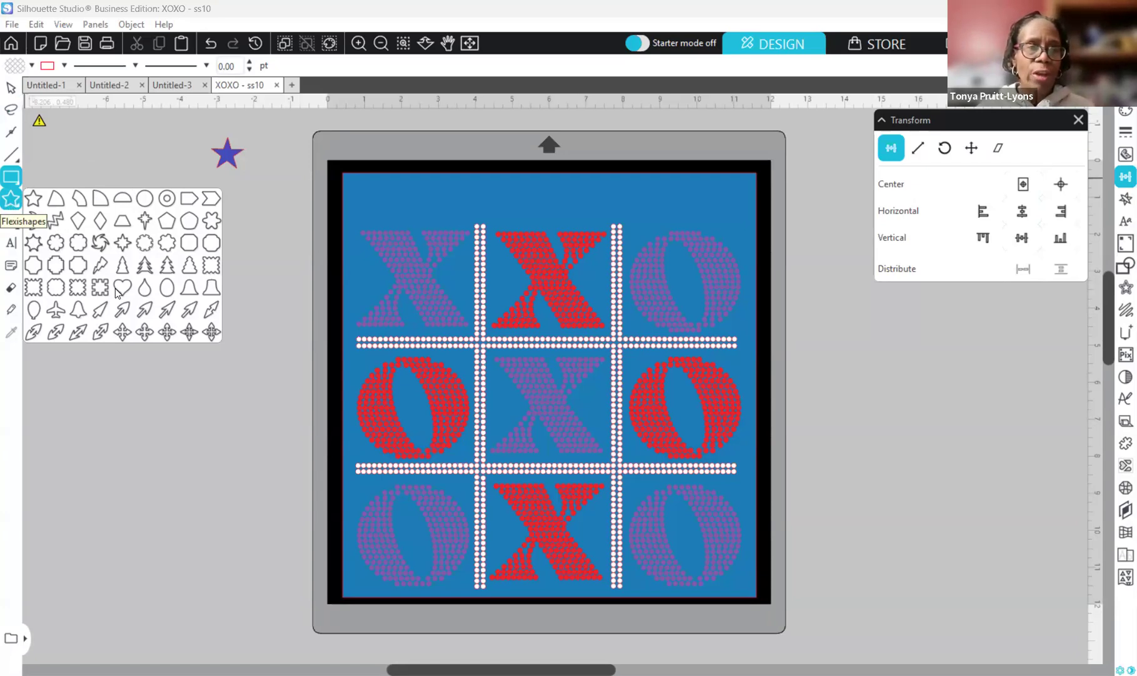
left_click(211, 287)
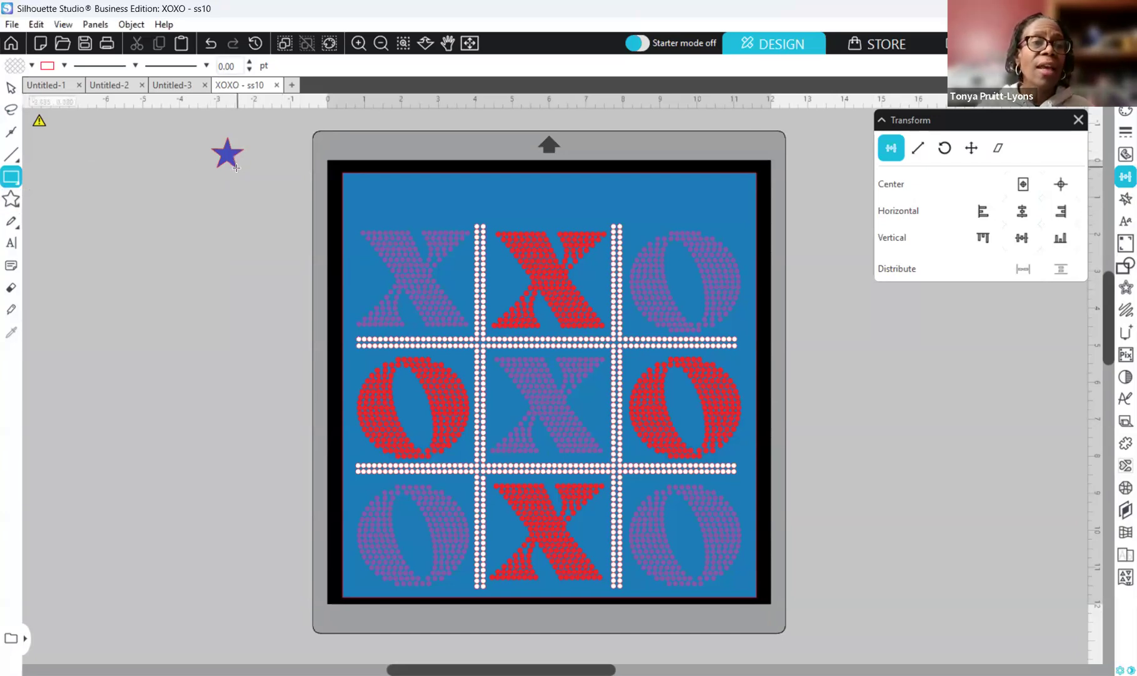
mouse_move(232, 165)
left_mouse_down()
mouse_move(239, 180)
mouse_move(196, 151)
mouse_move(237, 197)
left_mouse_up()
key("Delete")
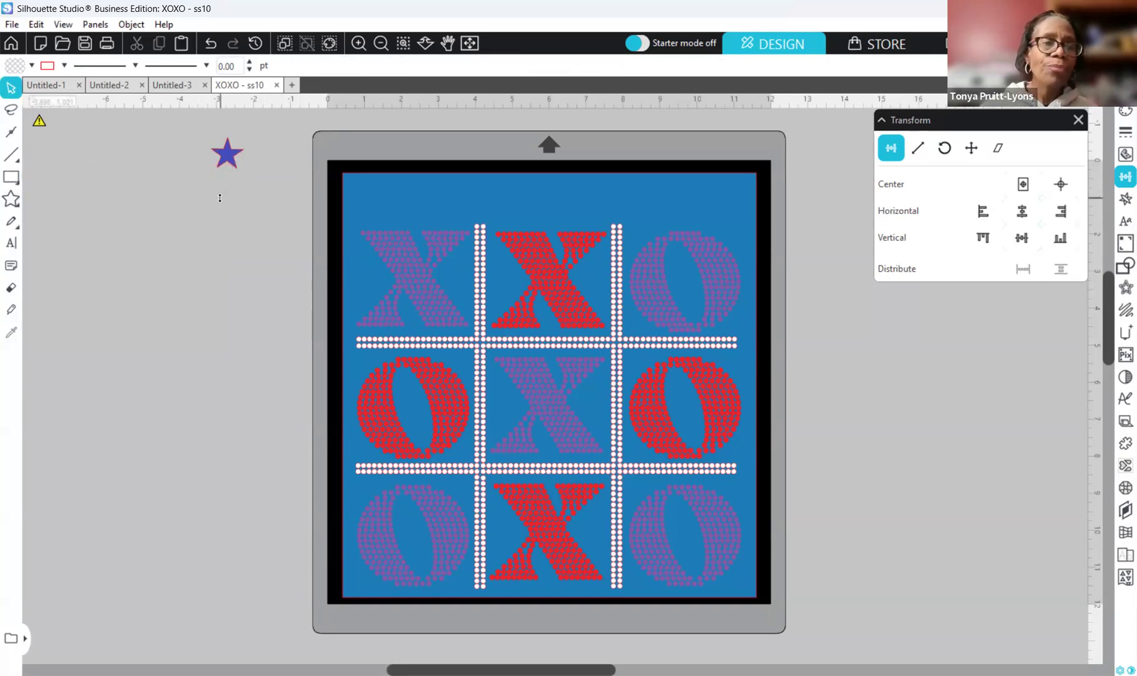
Scale the blue star down to about 0.73 in wide and move it lower beside the mat.
left_click(226, 164)
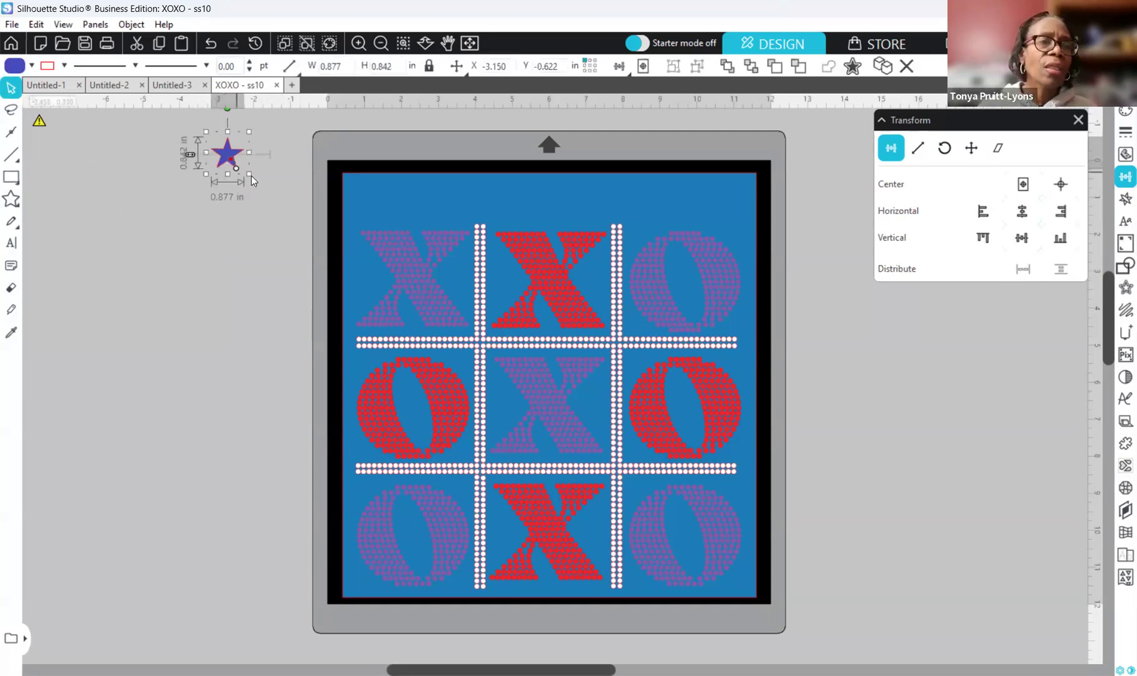
left_click_drag(245, 174, 243, 170)
left_click(206, 247)
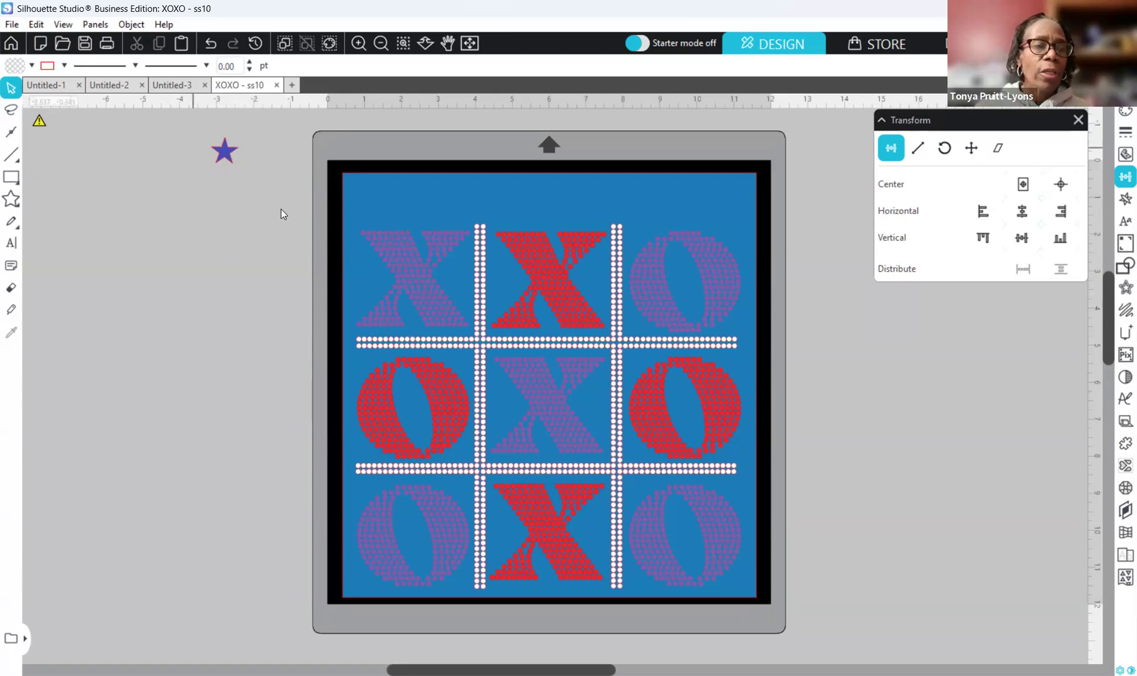
left_click_drag(240, 175, 249, 233)
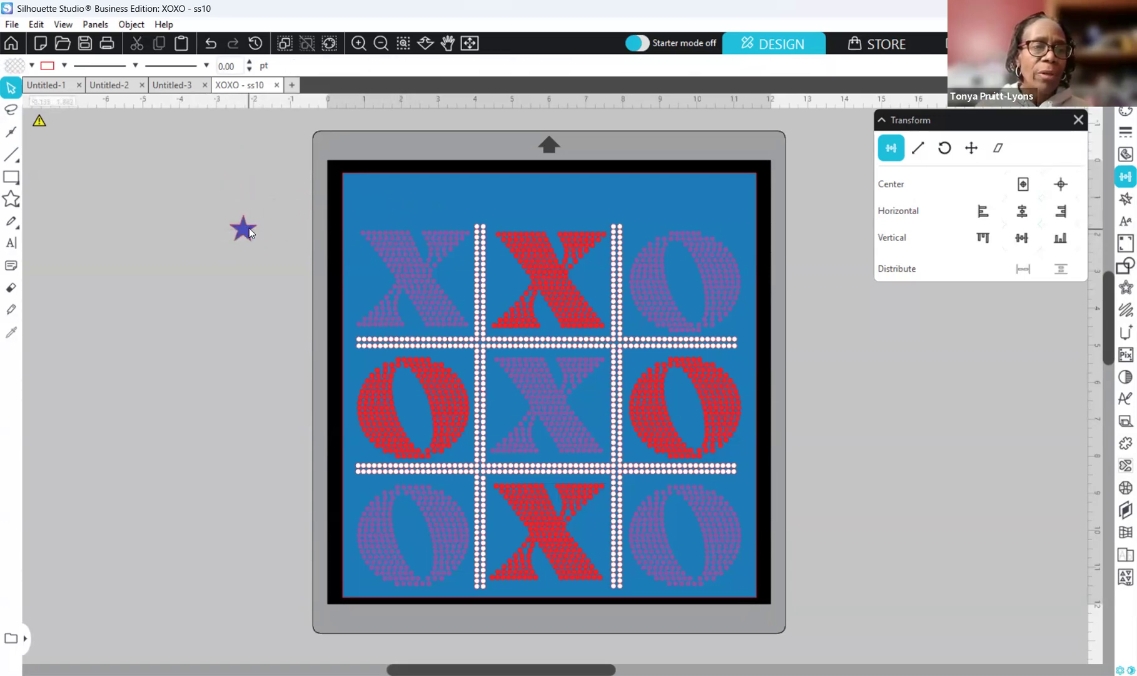
Bring the star to the front and place it in the rectangles' upper-left corner at about X 0.98, Y 0.58 in.
right_click(249, 229)
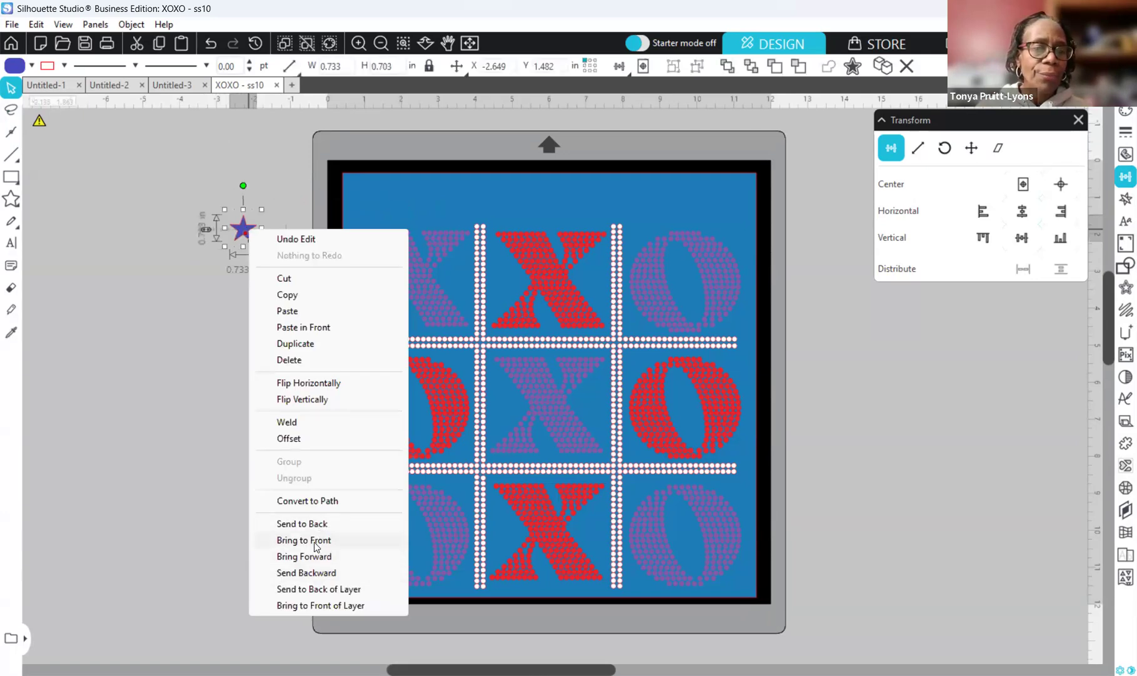
left_click(315, 542)
left_click(220, 313)
left_click_drag(260, 230, 377, 203)
left_click(387, 227)
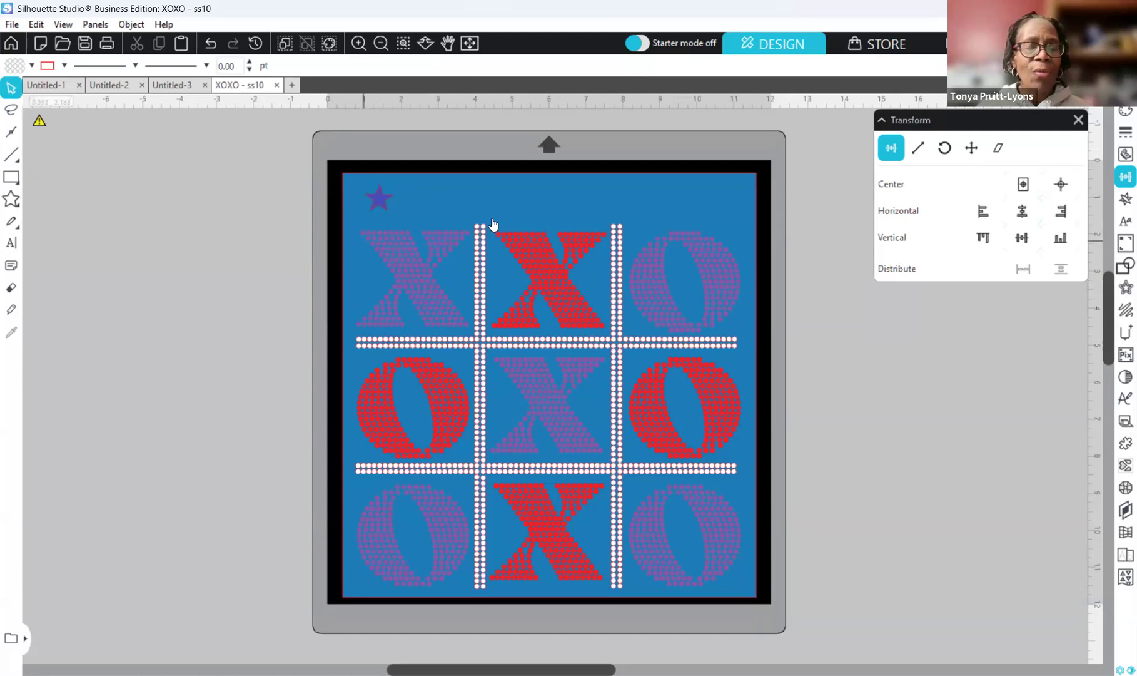
left_click(376, 199)
left_click_drag(374, 200, 374, 201)
key("Escape")
Duplicate the star and place the copy in the rectangles' upper-right corner at about X 10.47, Y 0.6 in.
left_click(379, 199)
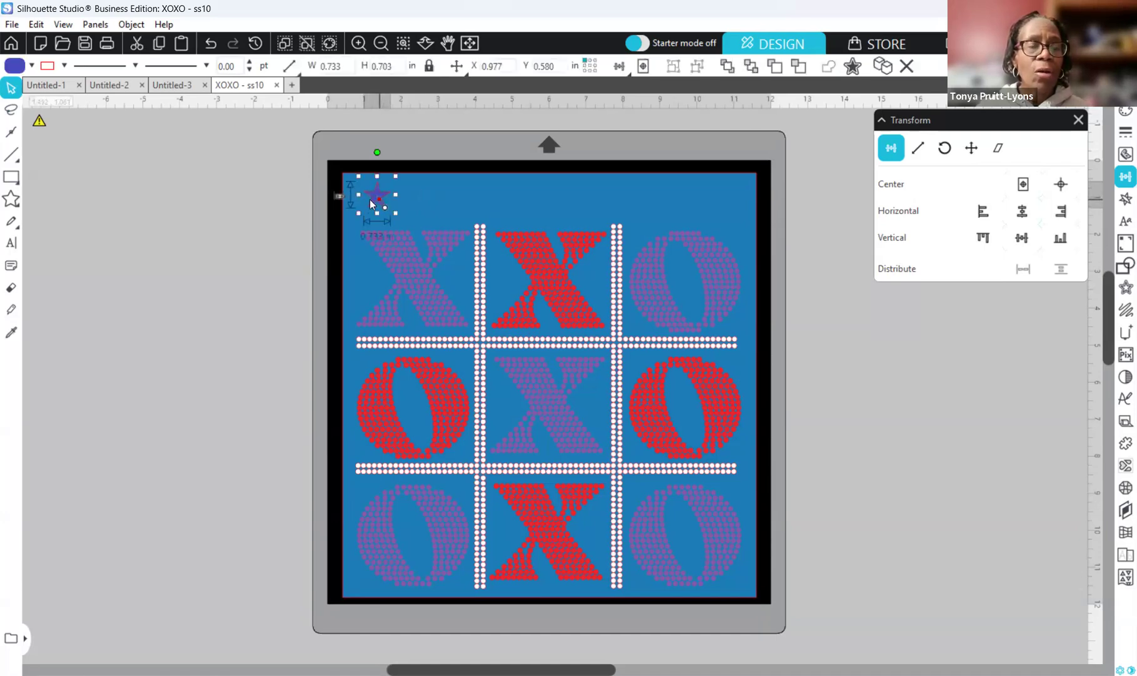
right_click(380, 199)
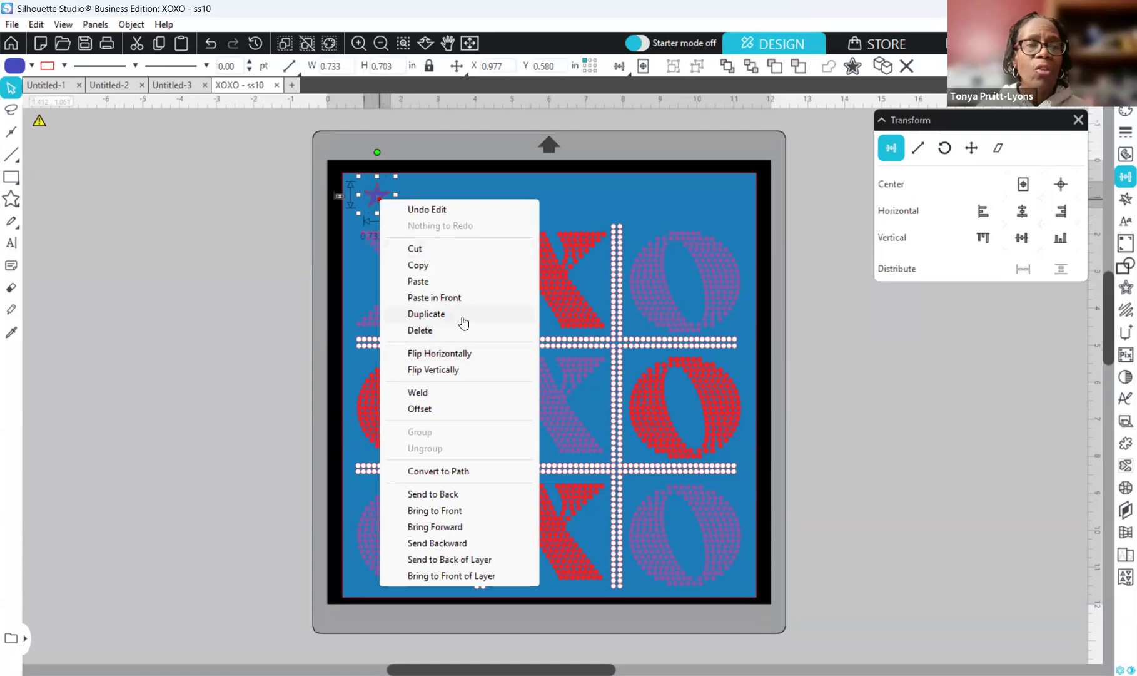
left_click(462, 317)
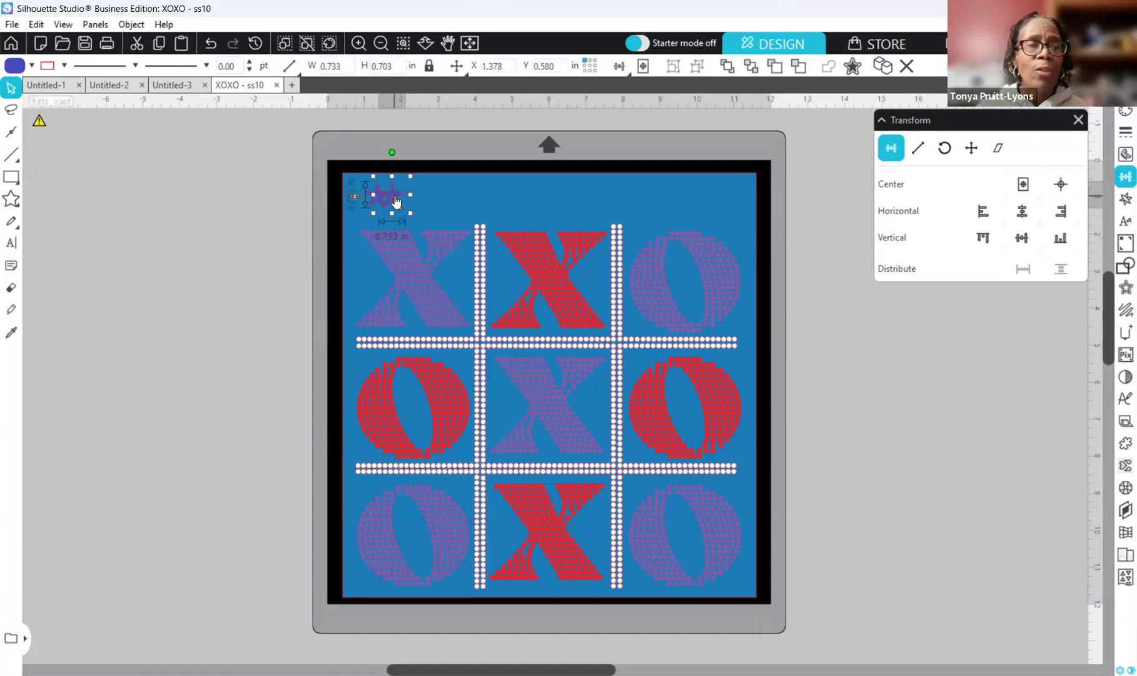
left_click_drag(400, 198, 731, 197)
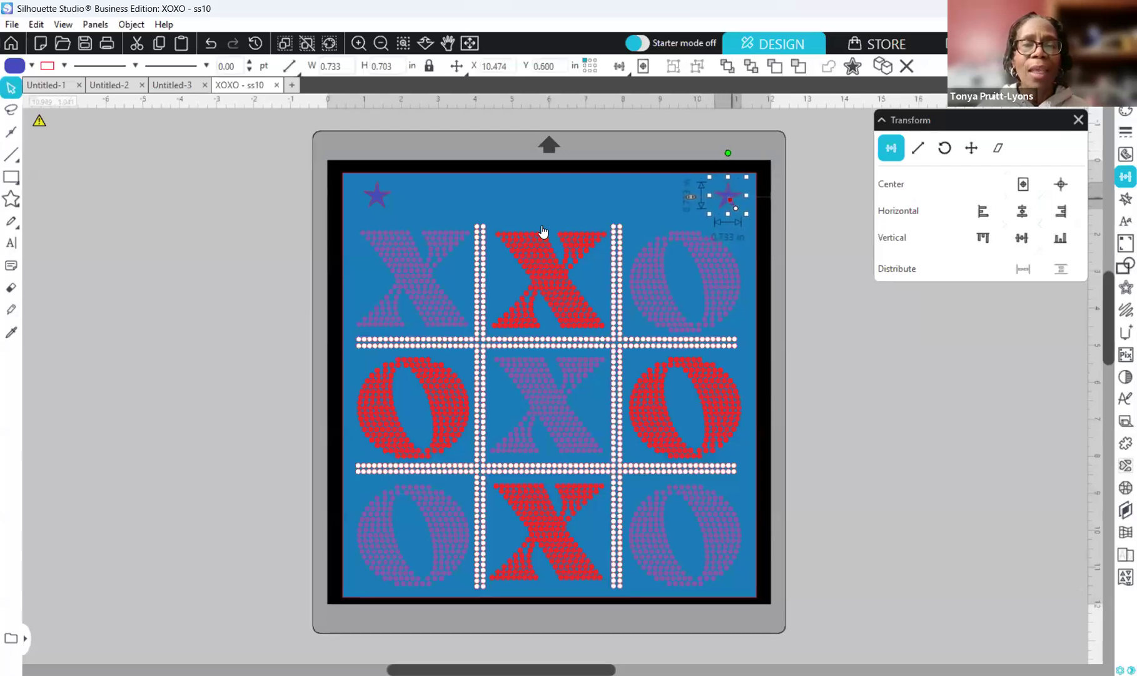
left_click(381, 204)
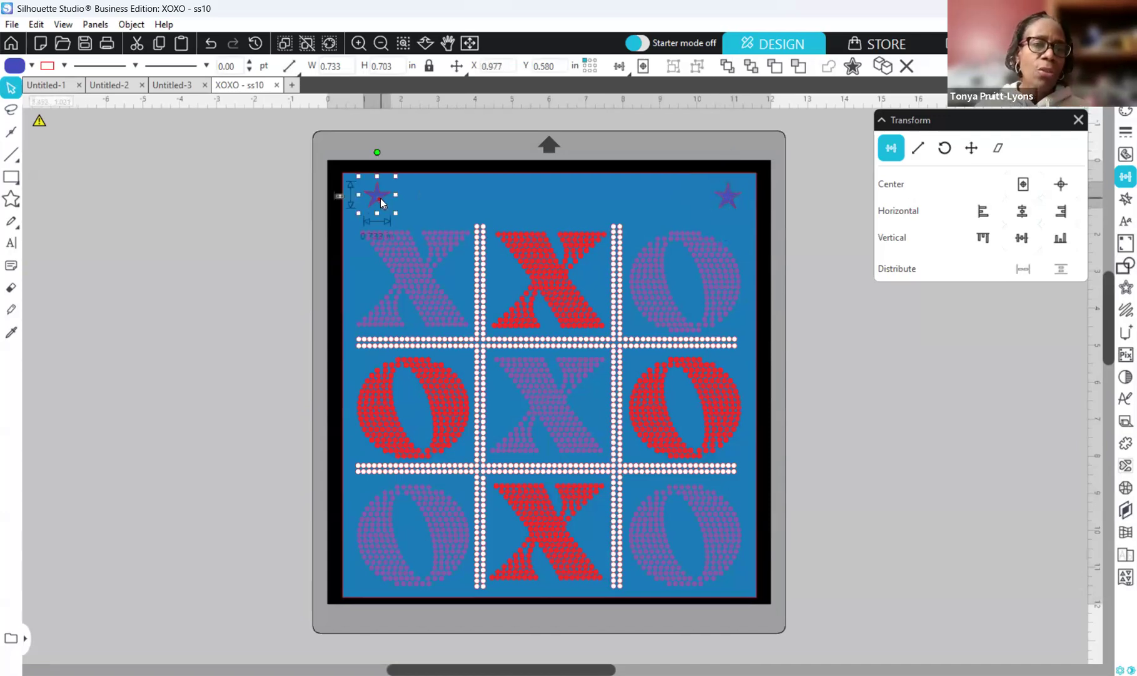
left_click_drag(397, 205, 406, 206)
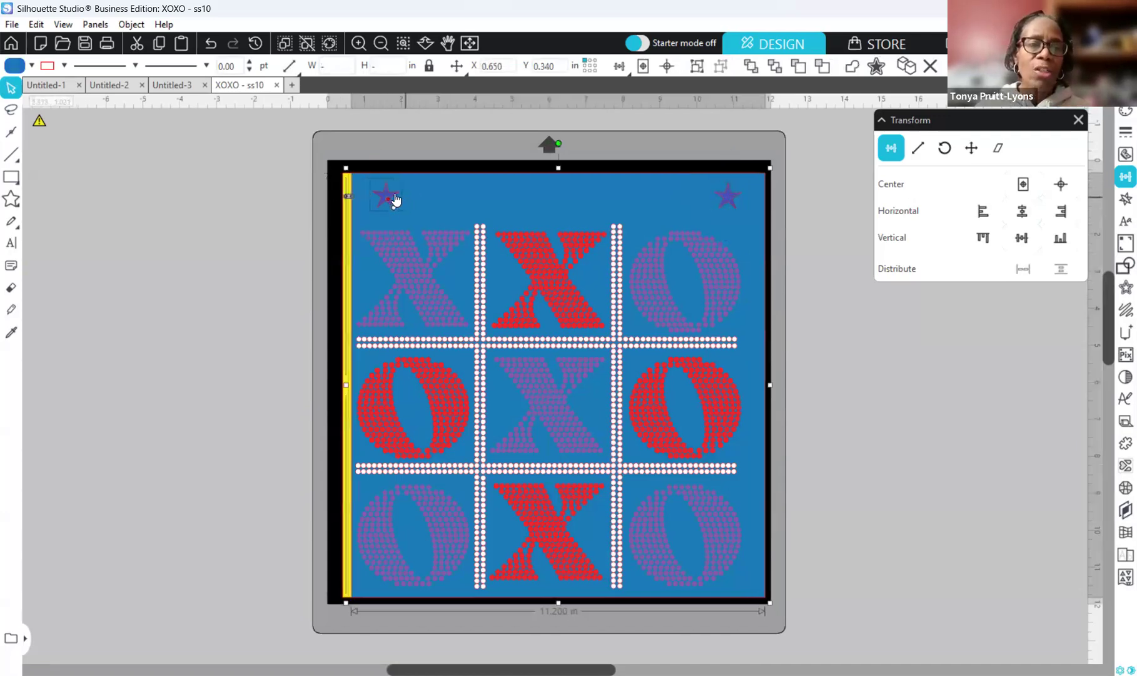
left_click(210, 43)
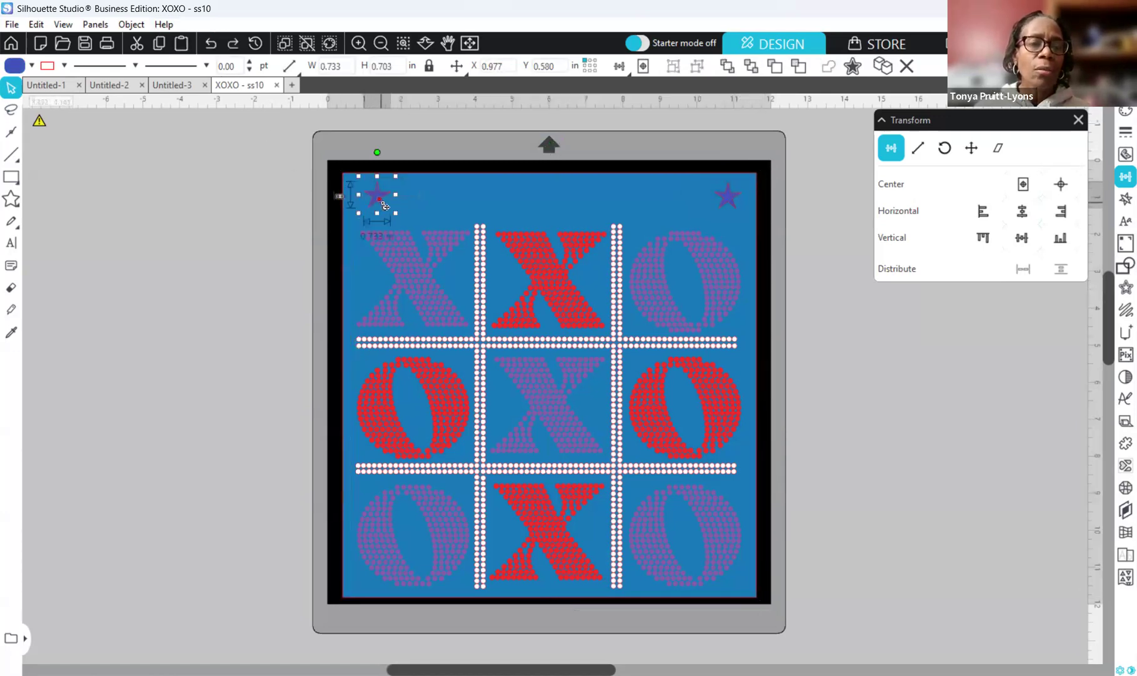
Select both corner stars, align their bottom edges and group them.
left_click(733, 199, "shift")
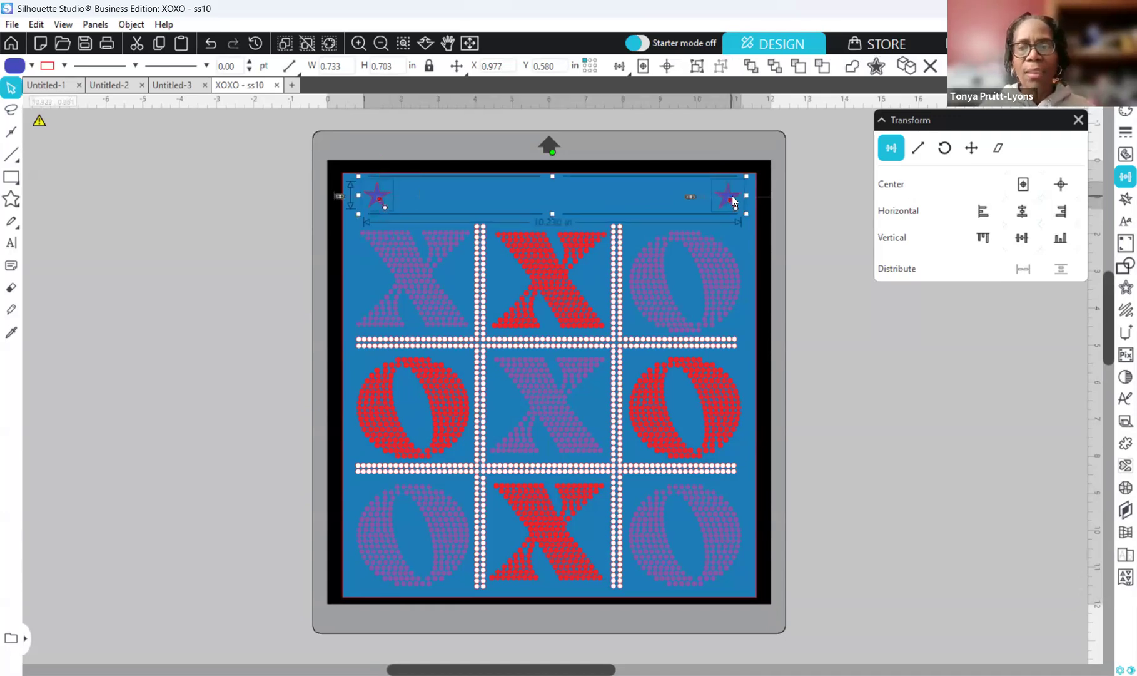
left_click(1058, 239)
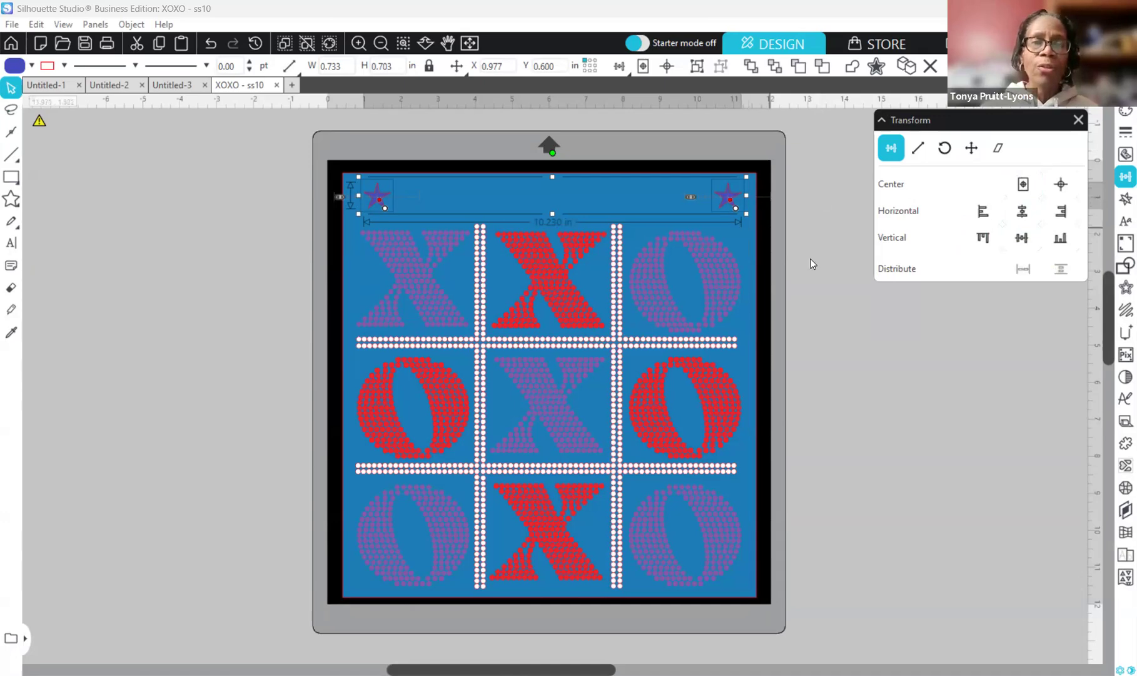
right_click(795, 313)
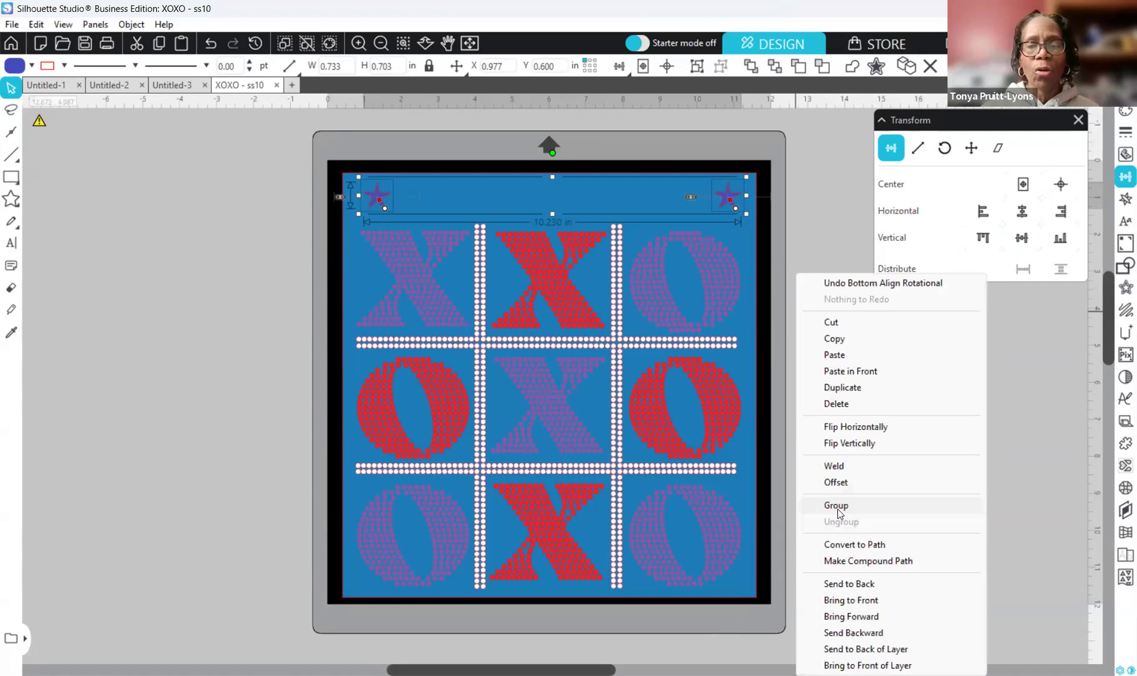
left_click(838, 508)
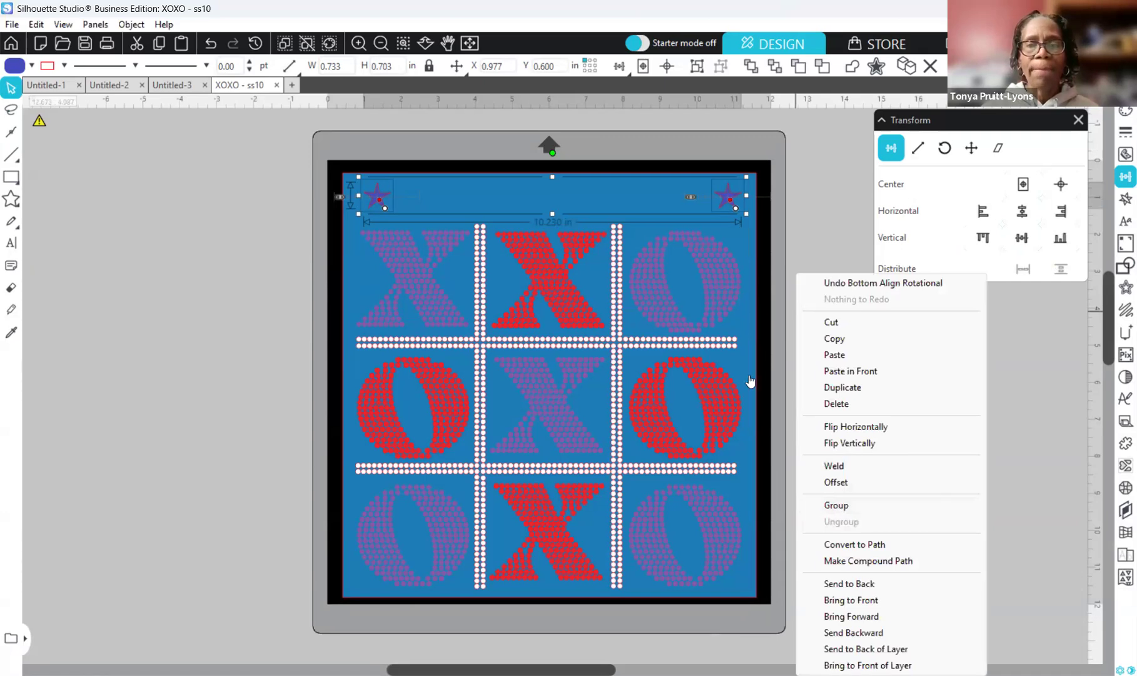
left_click(796, 267)
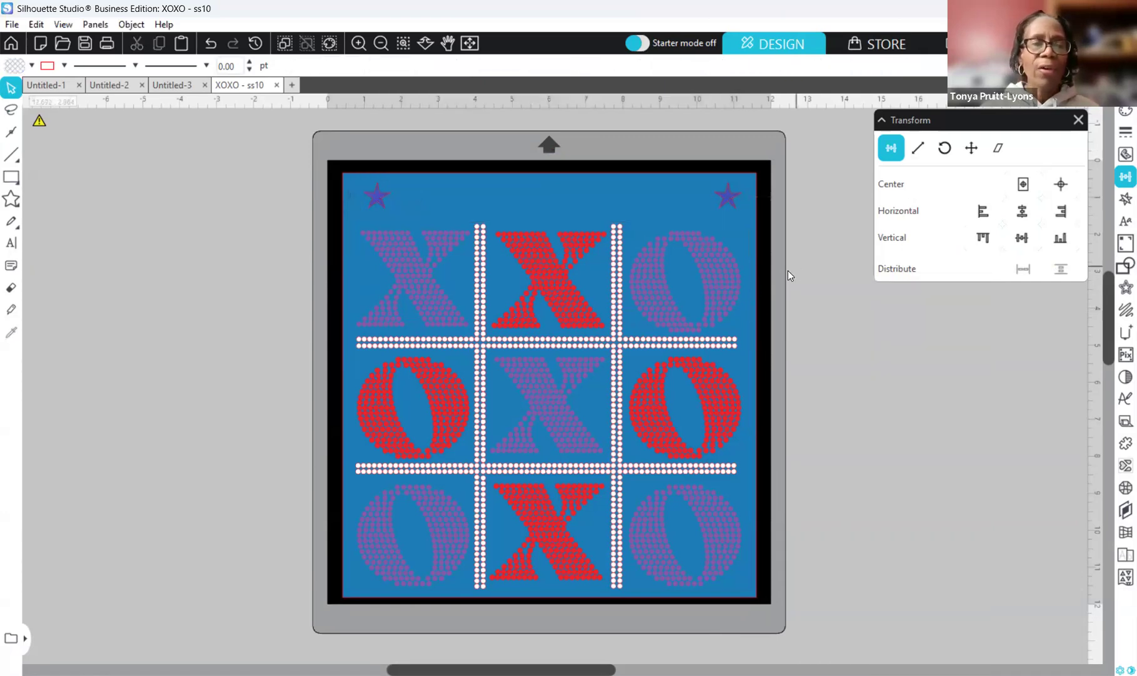
Ungroup the XOXO rhinestone design into separate color groups.
left_click(435, 286)
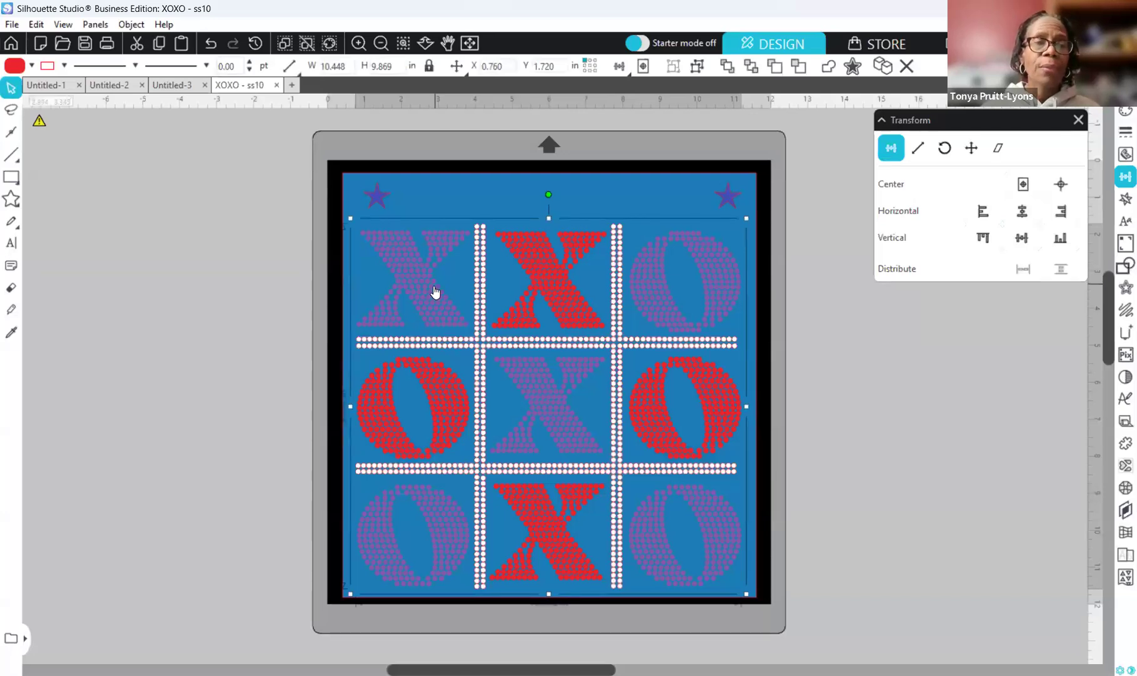
right_click(431, 289)
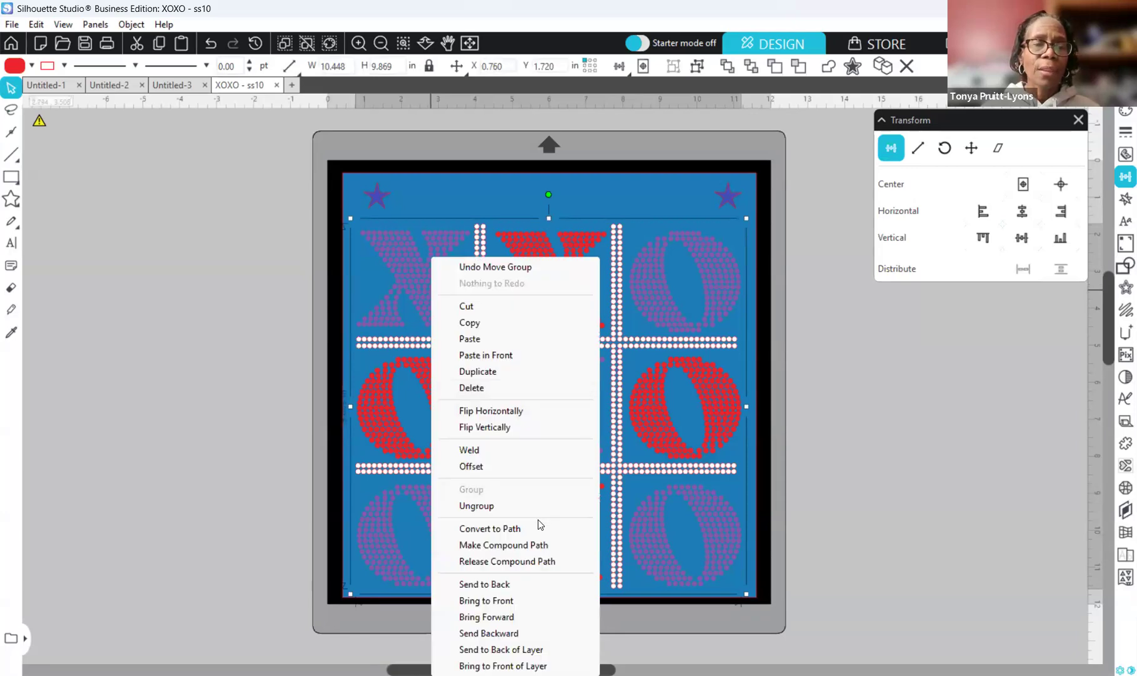
left_click(507, 511)
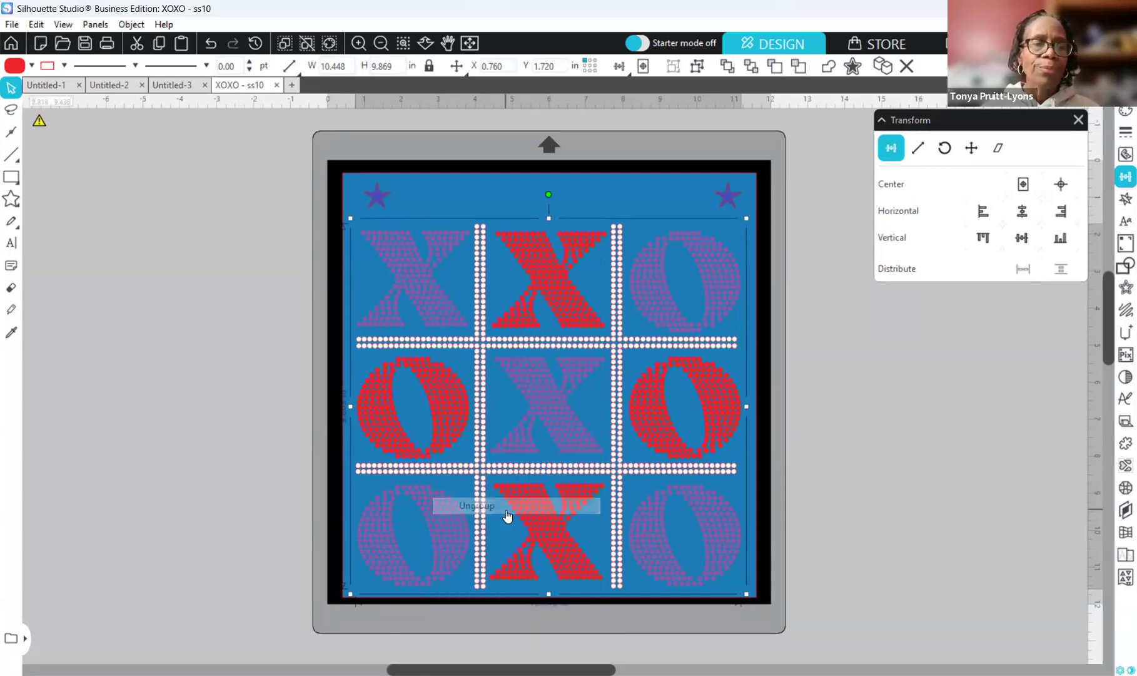
left_click(247, 402)
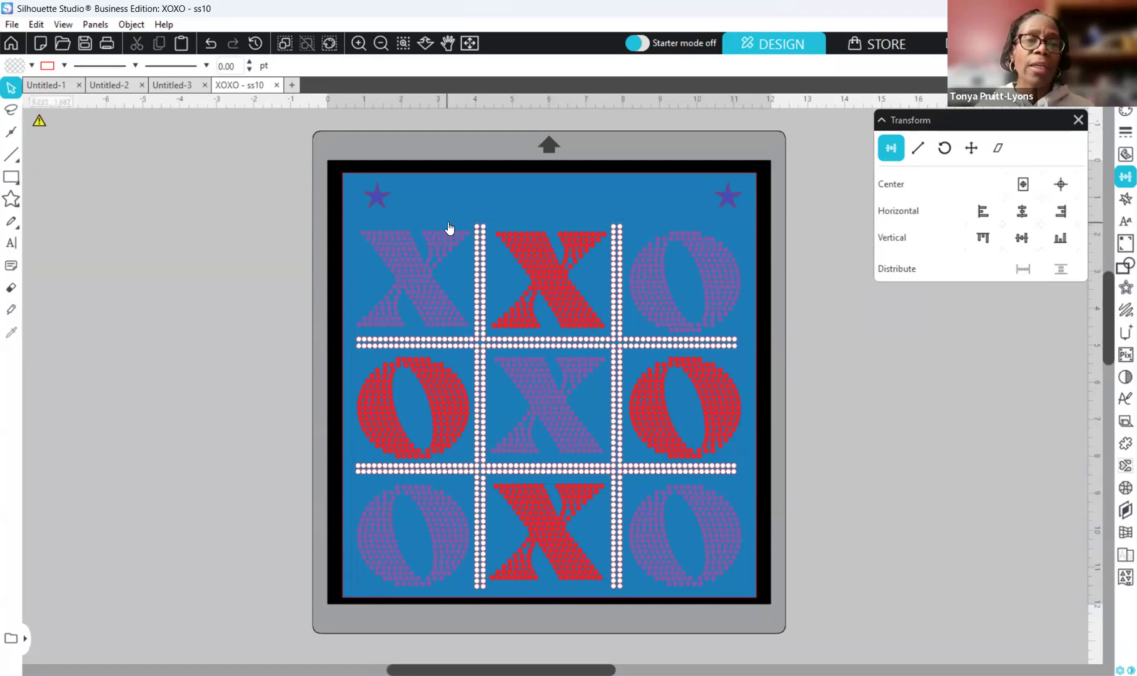
Divide the top blue rectangle together with the grouped stars and the red rhinestones, and group the resulting pieces.
left_click(380, 200)
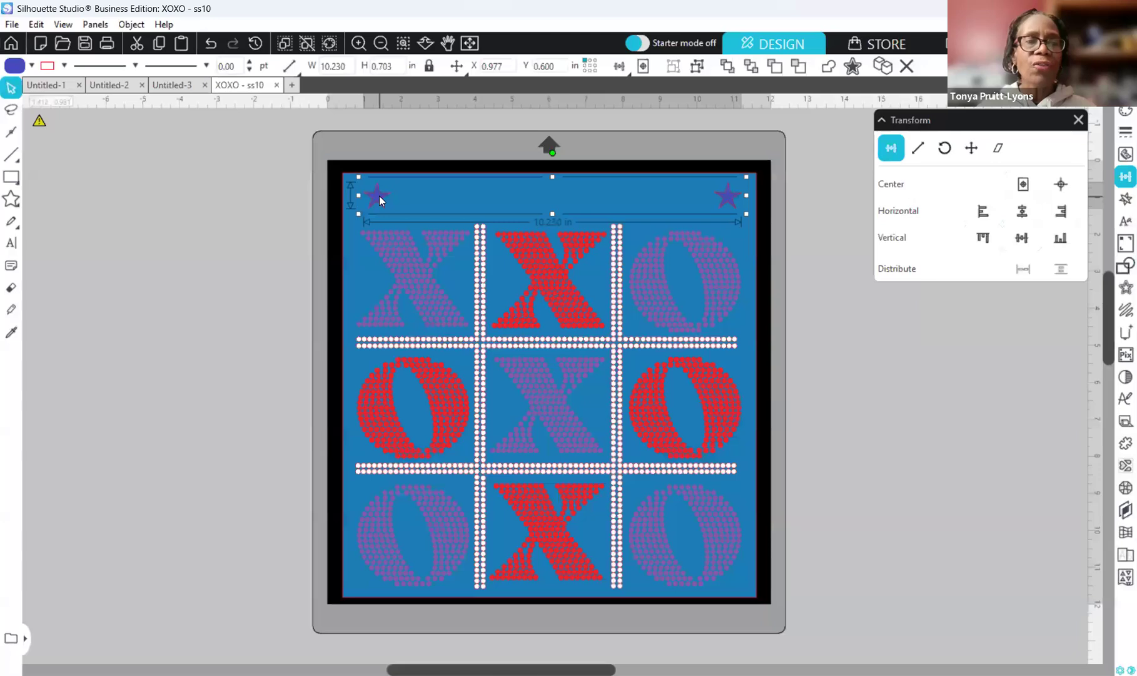
left_click(358, 265)
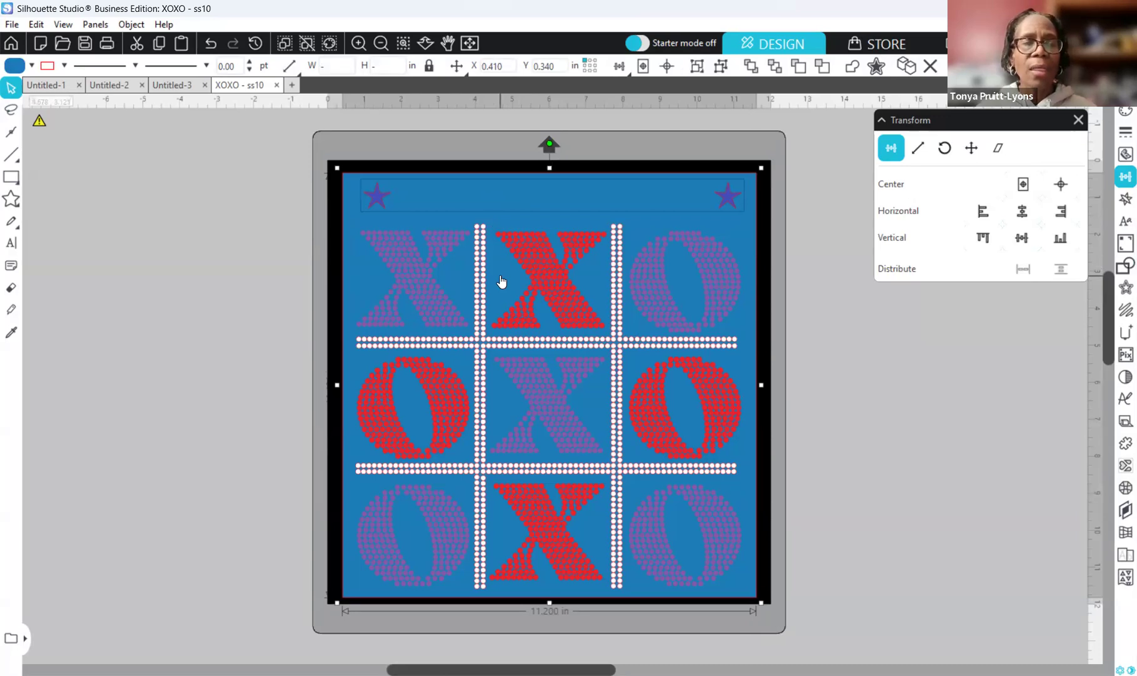
left_click(557, 281, "shift")
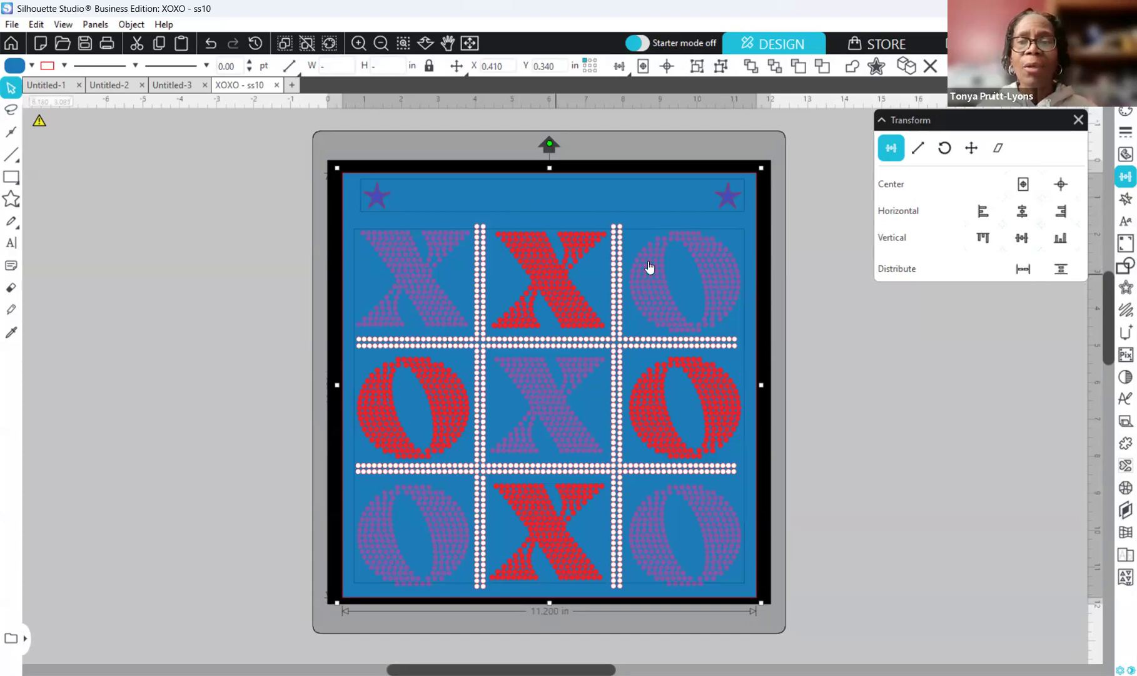
left_click(1119, 270)
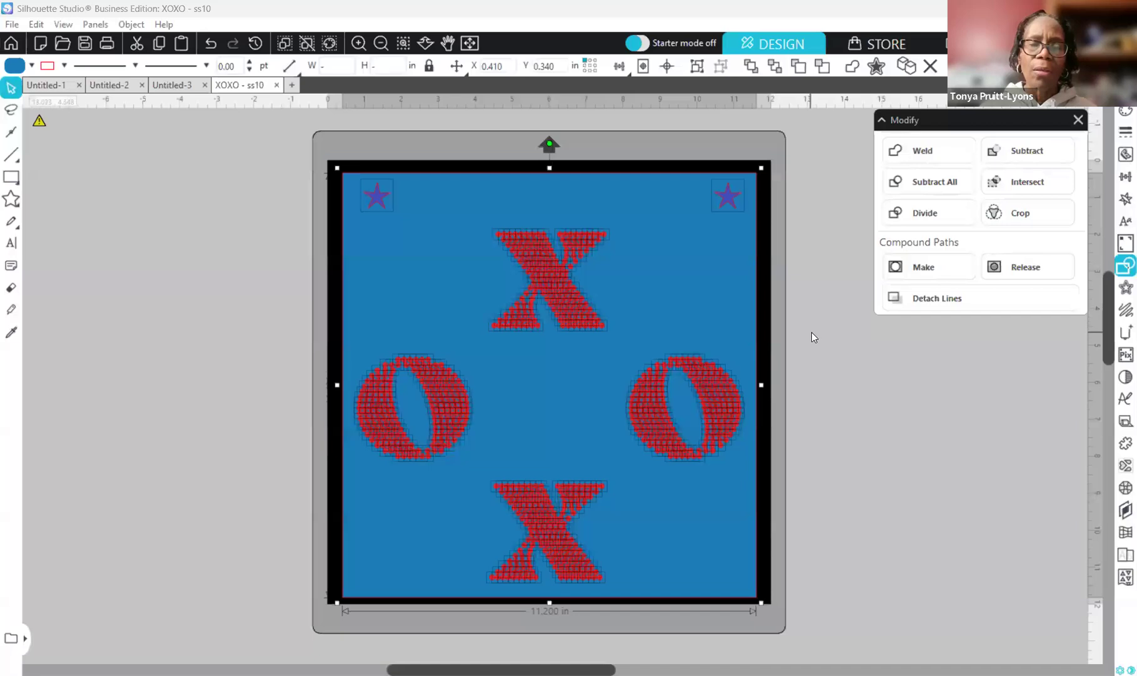
right_click(821, 517)
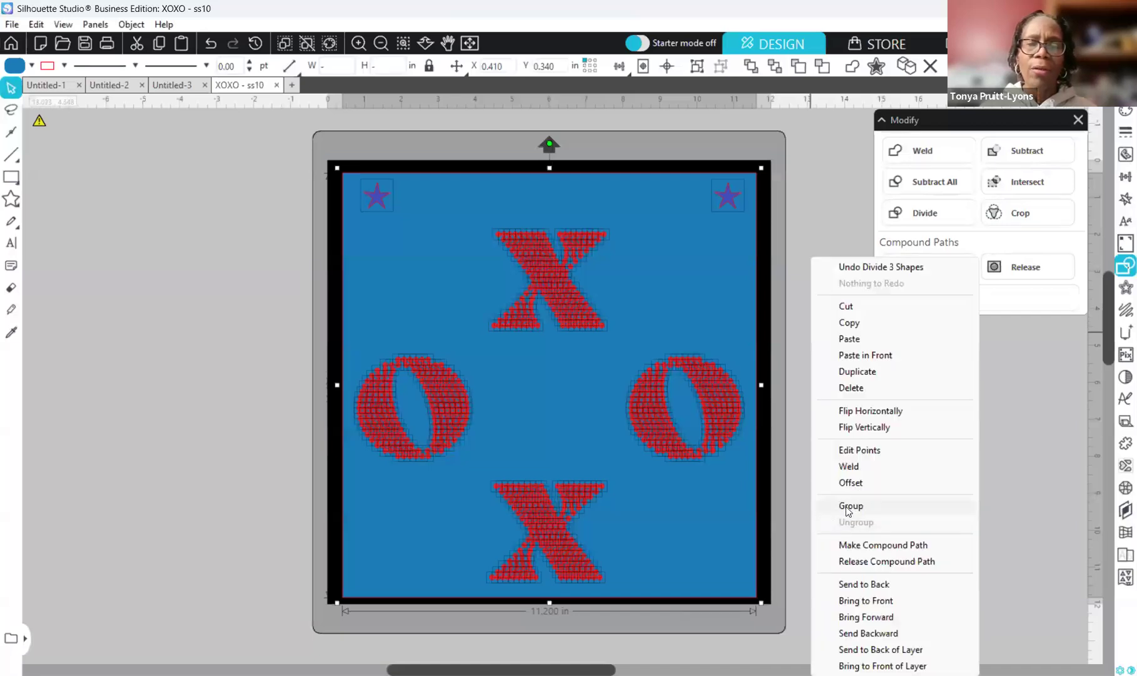
left_click(850, 506)
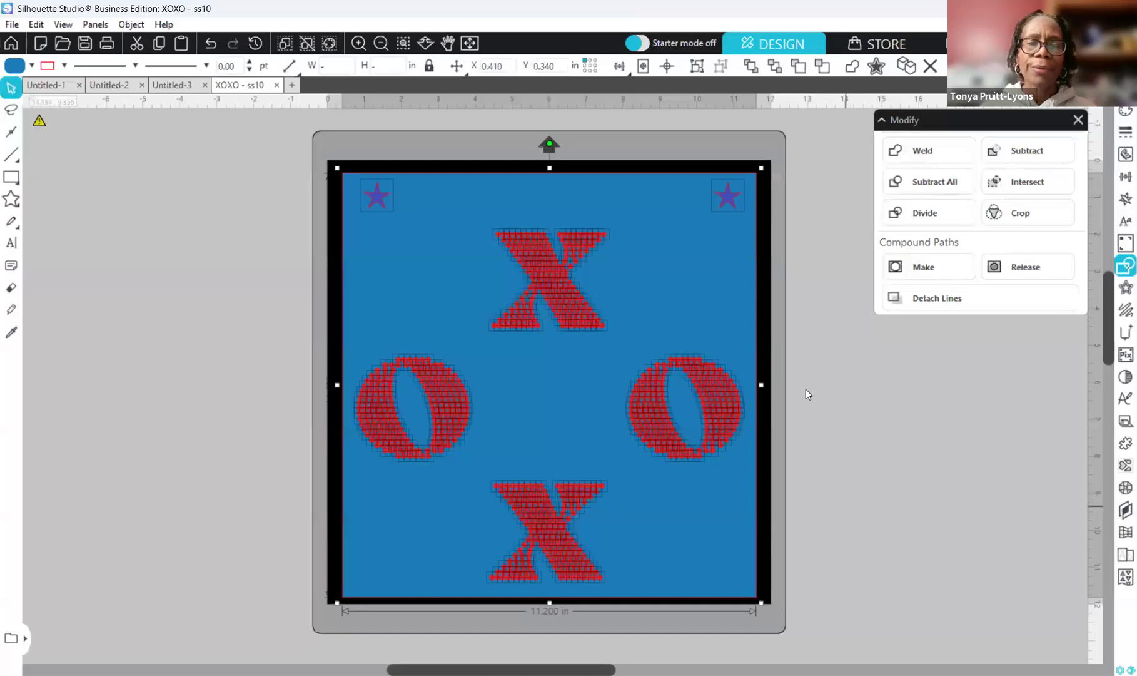
Undo the blue template's move and the grouping of its divided pieces.
left_click_drag(672, 291, 685, 357)
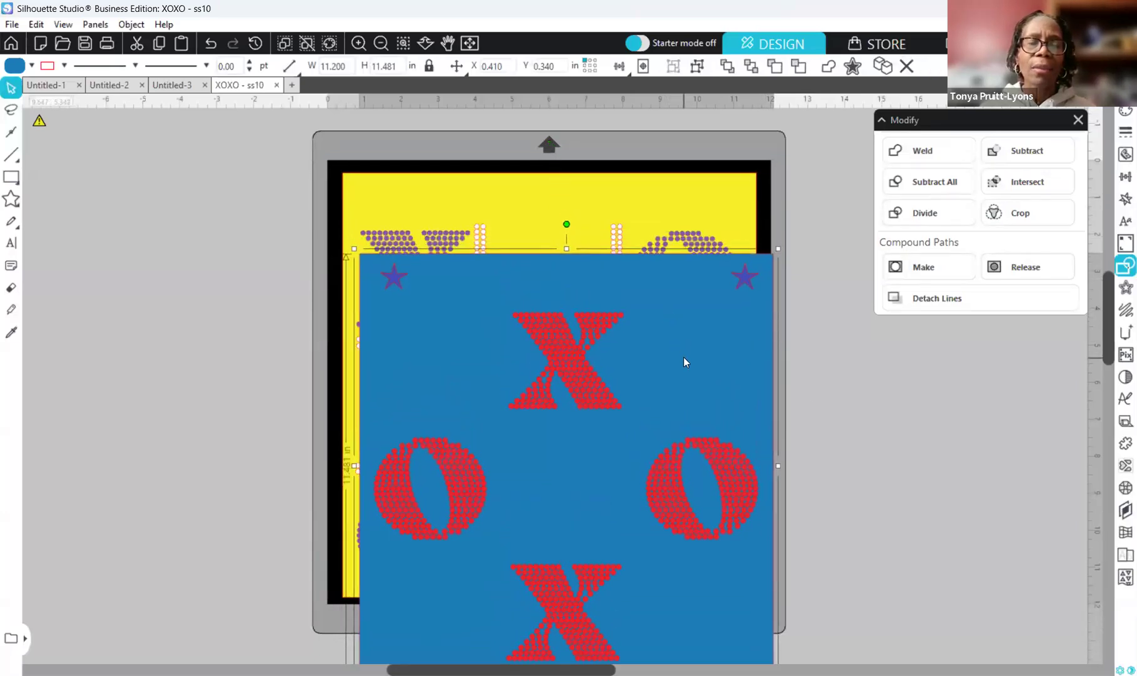
left_click(211, 44)
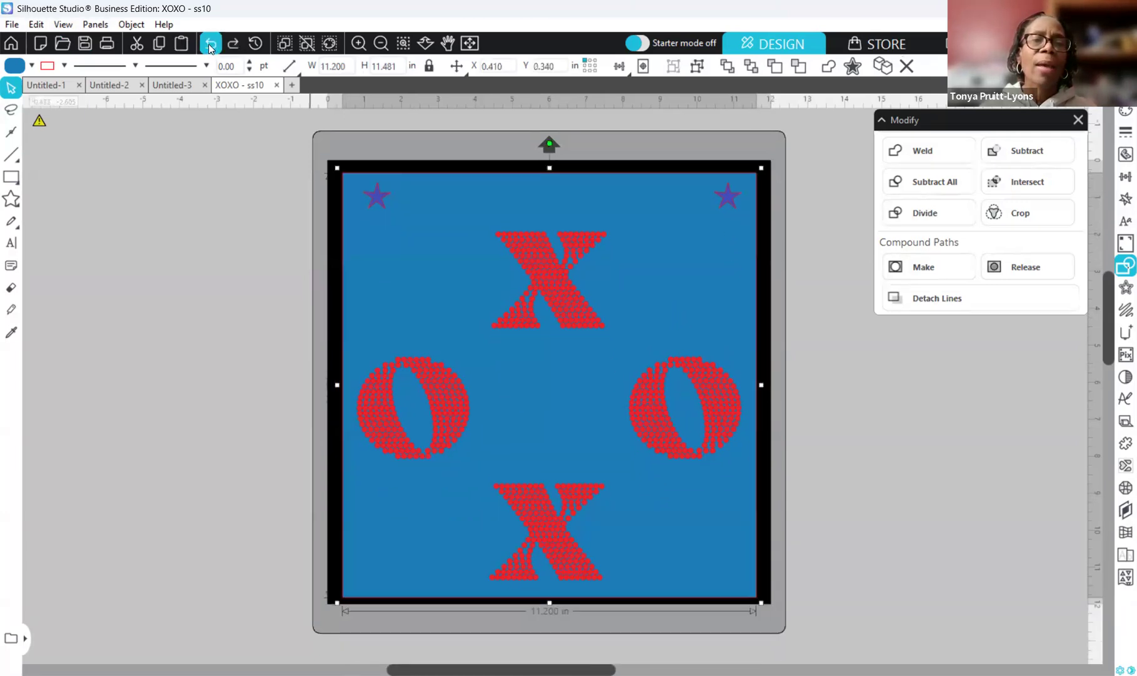
left_click(211, 45)
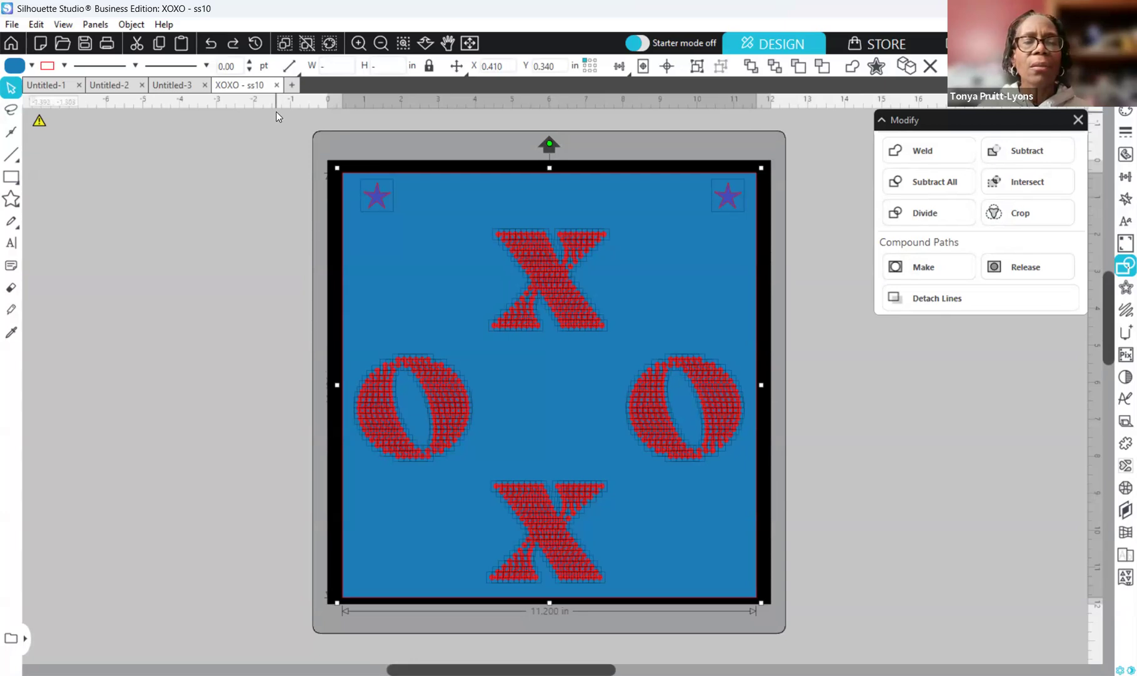
Move the divided blue template by itself off the mat to the left, leaving the stars and rhinestones in place.
left_click(239, 263)
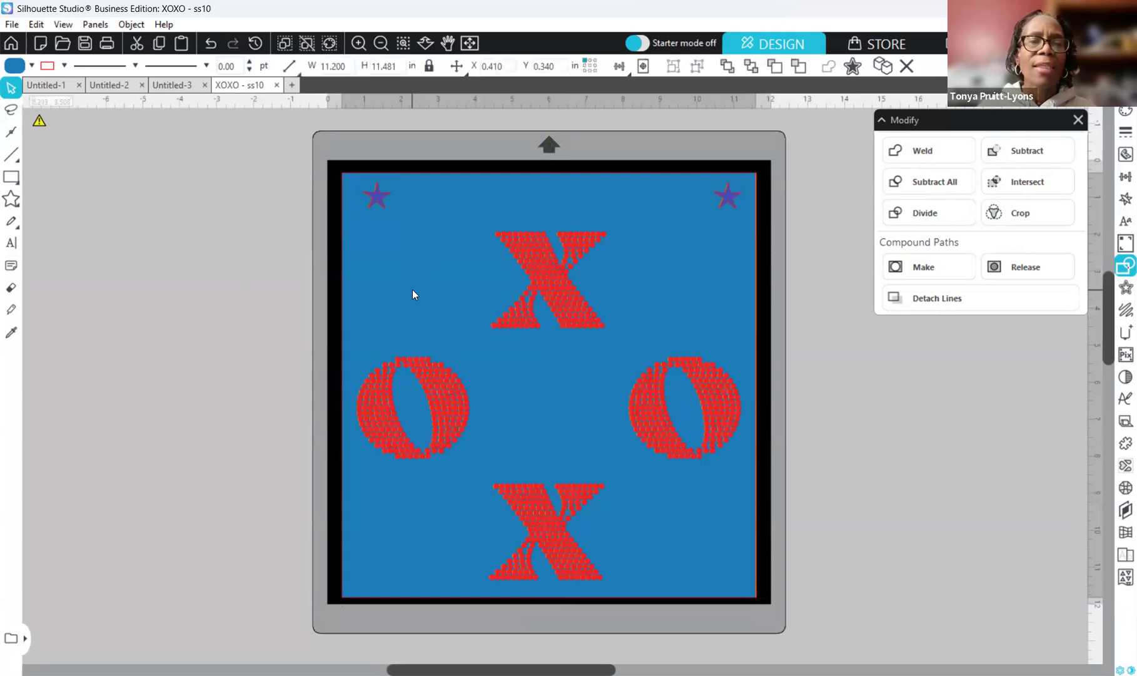
left_click_drag(412, 294, 178, 332)
left_click(422, 521)
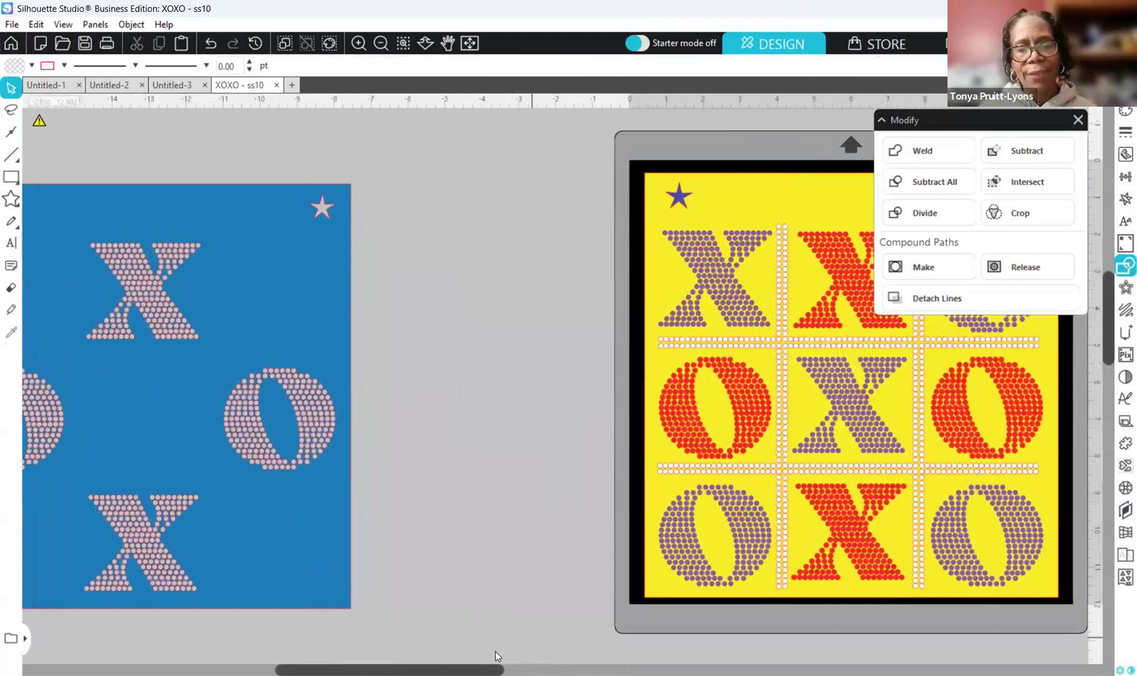
Select all red RGB (237,37,43) rhinestones by fill color, group them and move the group off the mat to the right.
left_click_drag(472, 669, 620, 669)
left_click(445, 286)
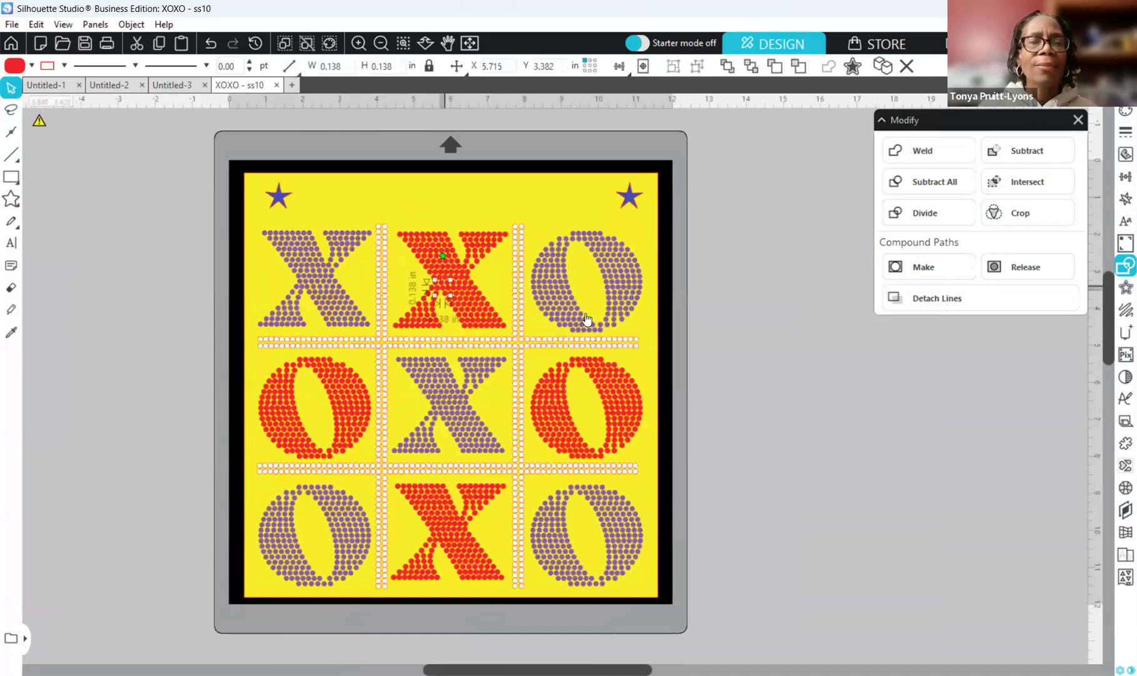
left_click(710, 322)
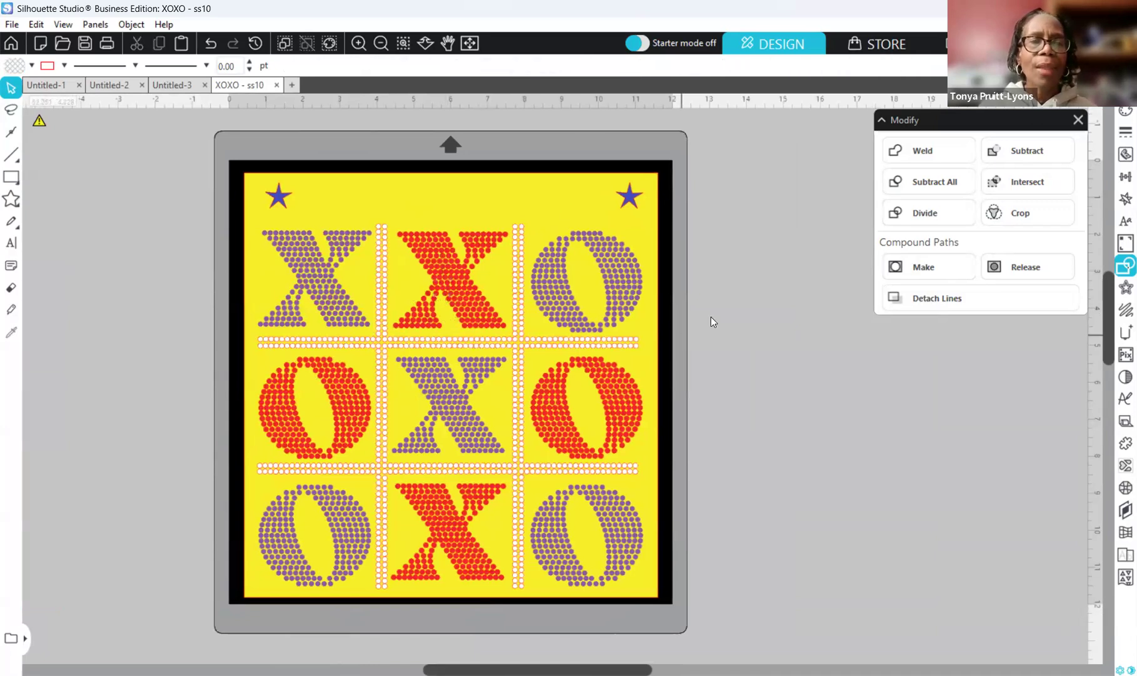
left_click(95, 25)
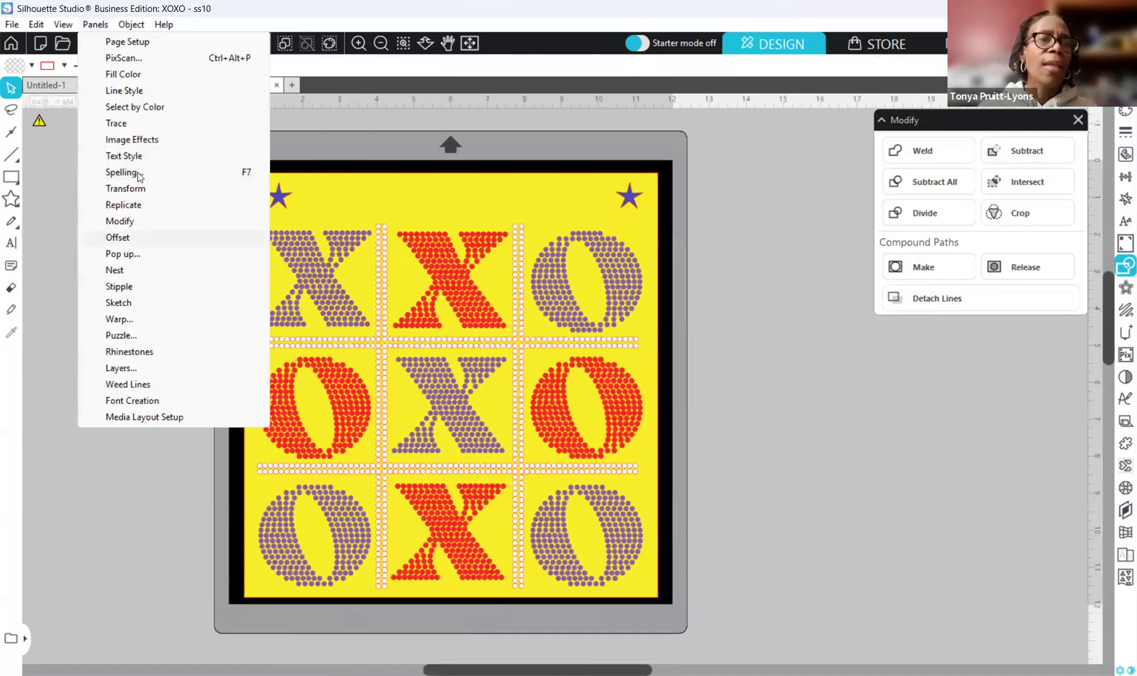
left_click(146, 111)
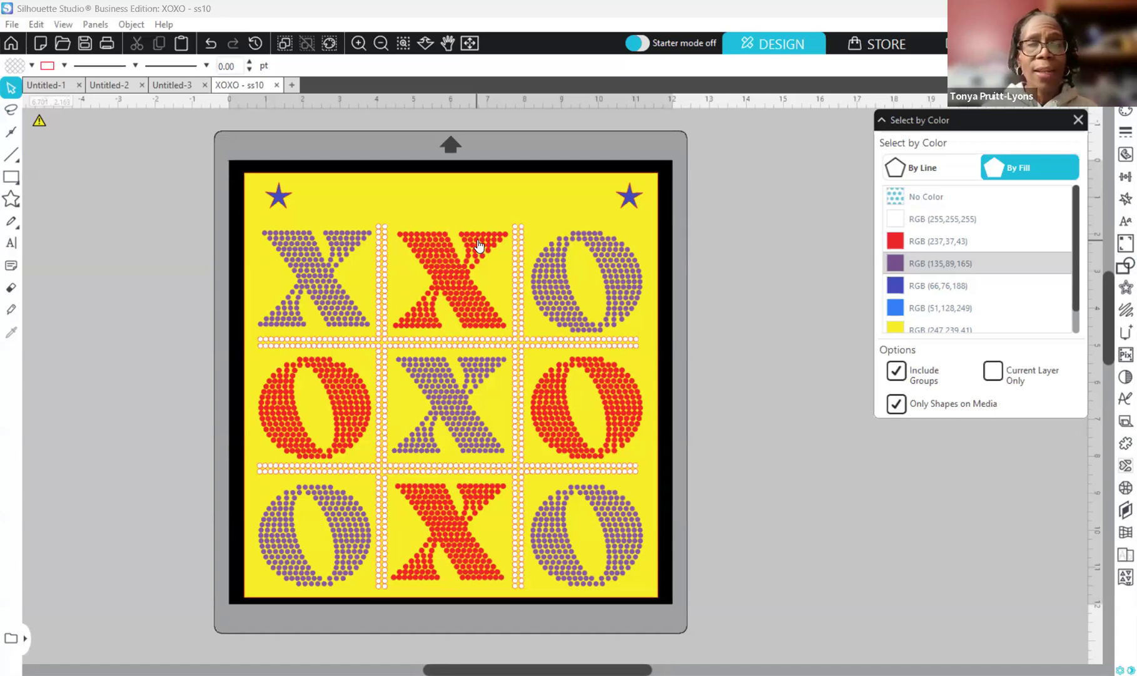
left_click(94, 25)
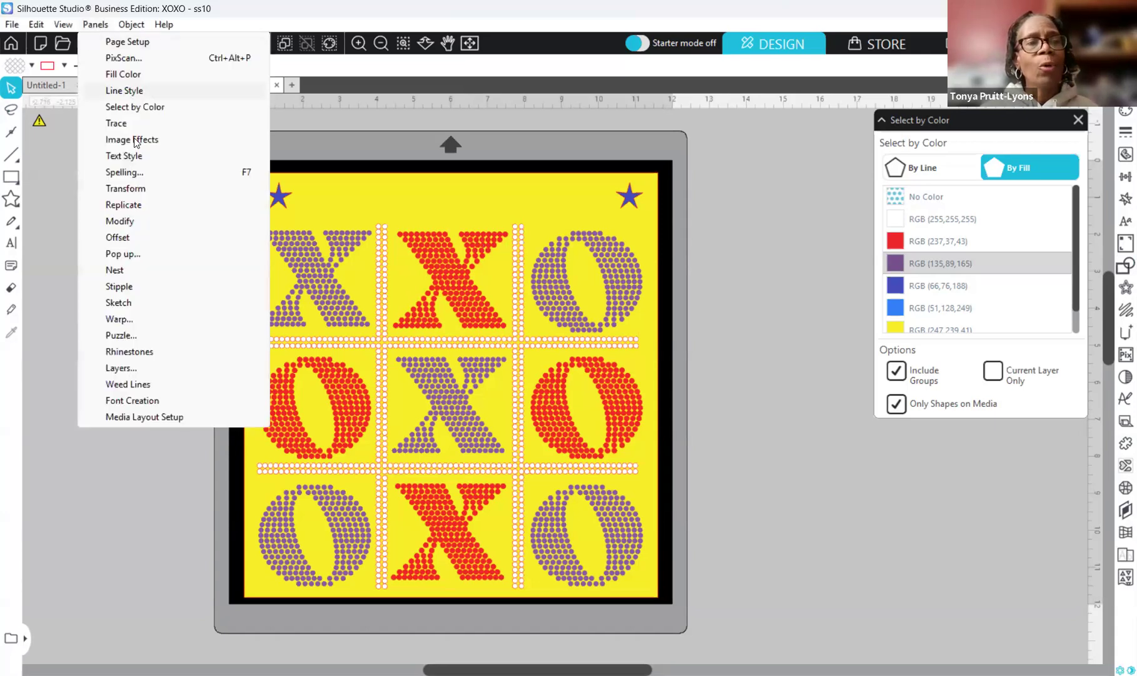
left_click(134, 107)
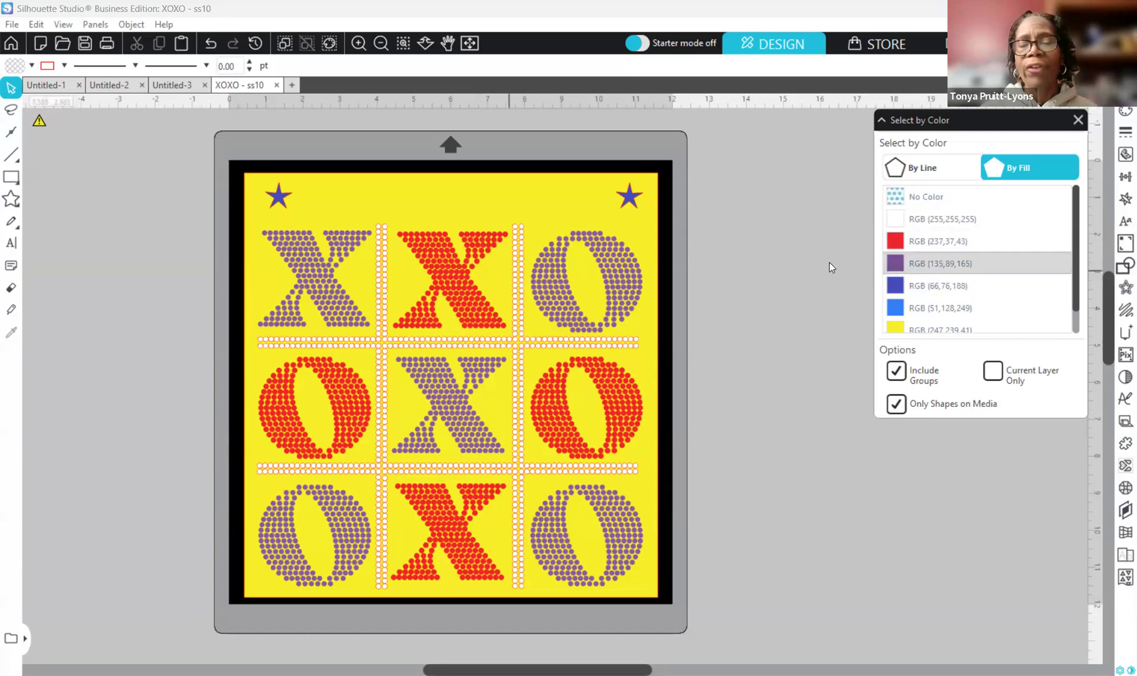
left_click(895, 241)
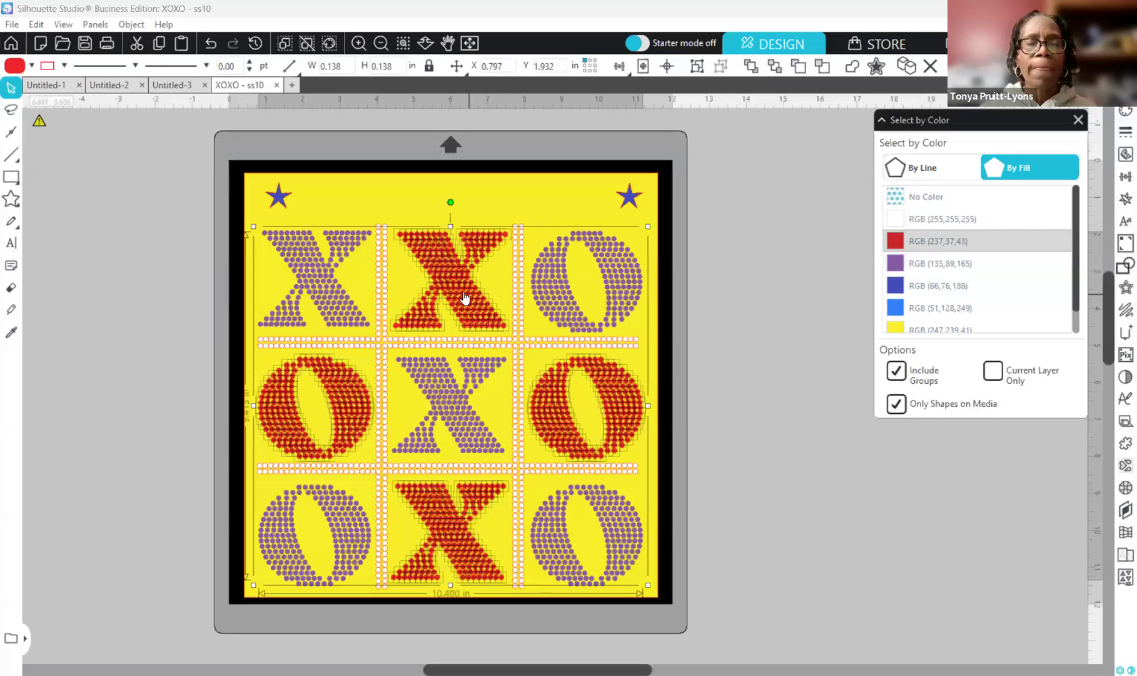
right_click(698, 322)
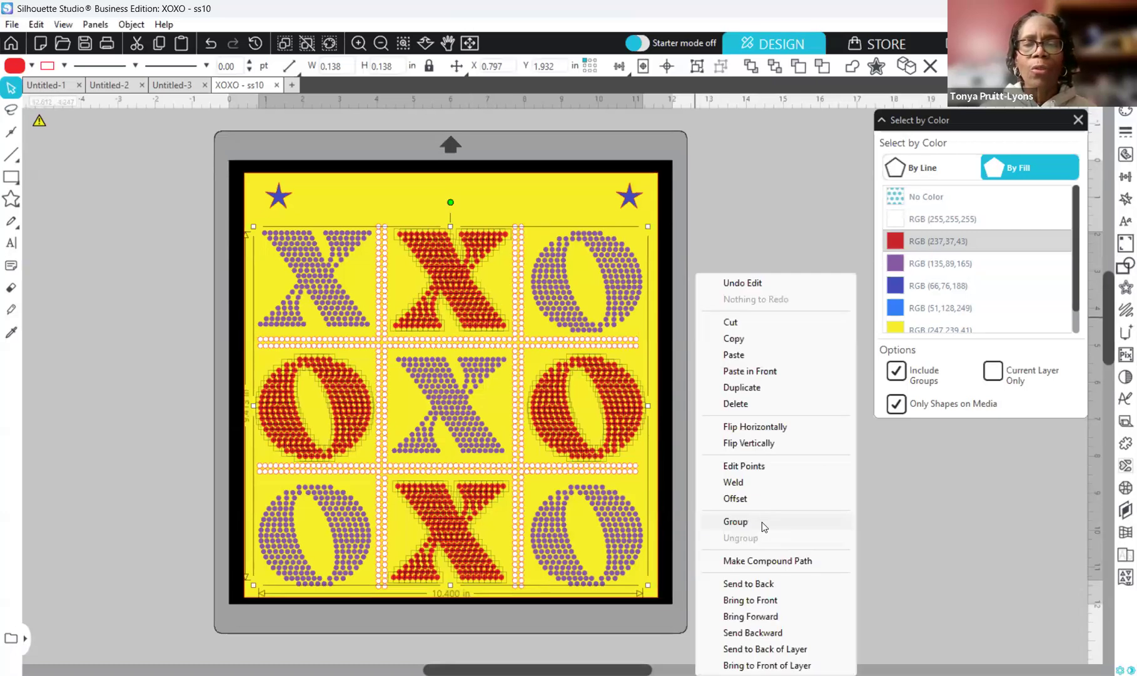
left_click(763, 522)
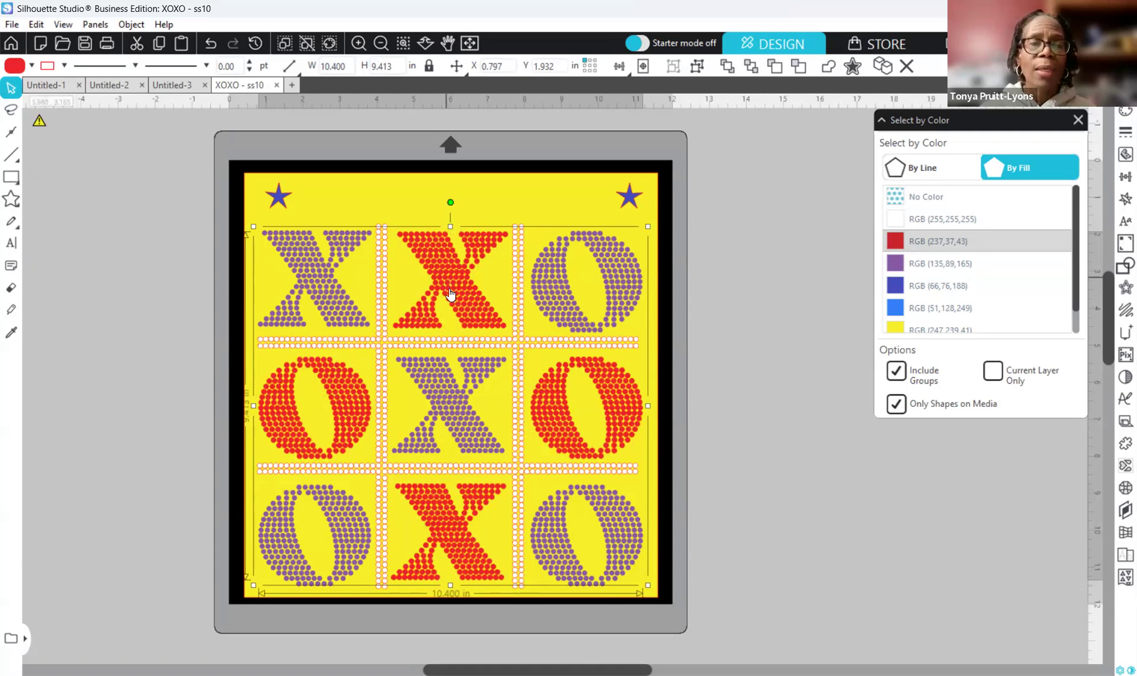
left_click_drag(451, 299, 998, 326)
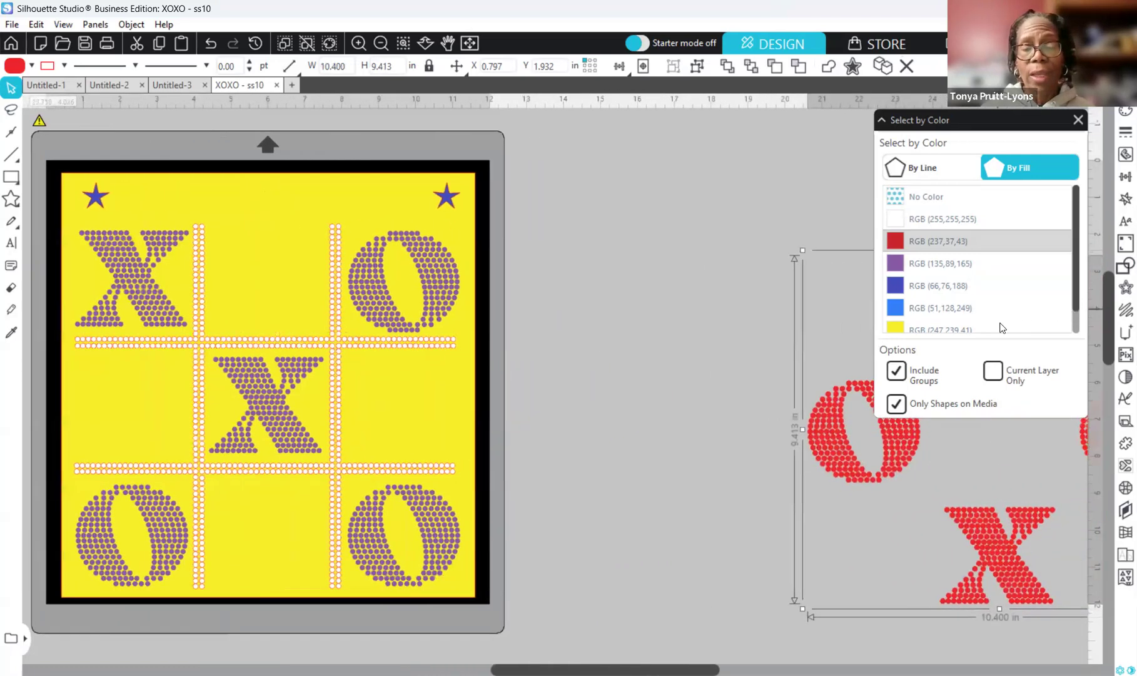
left_click_drag(668, 669, 563, 668)
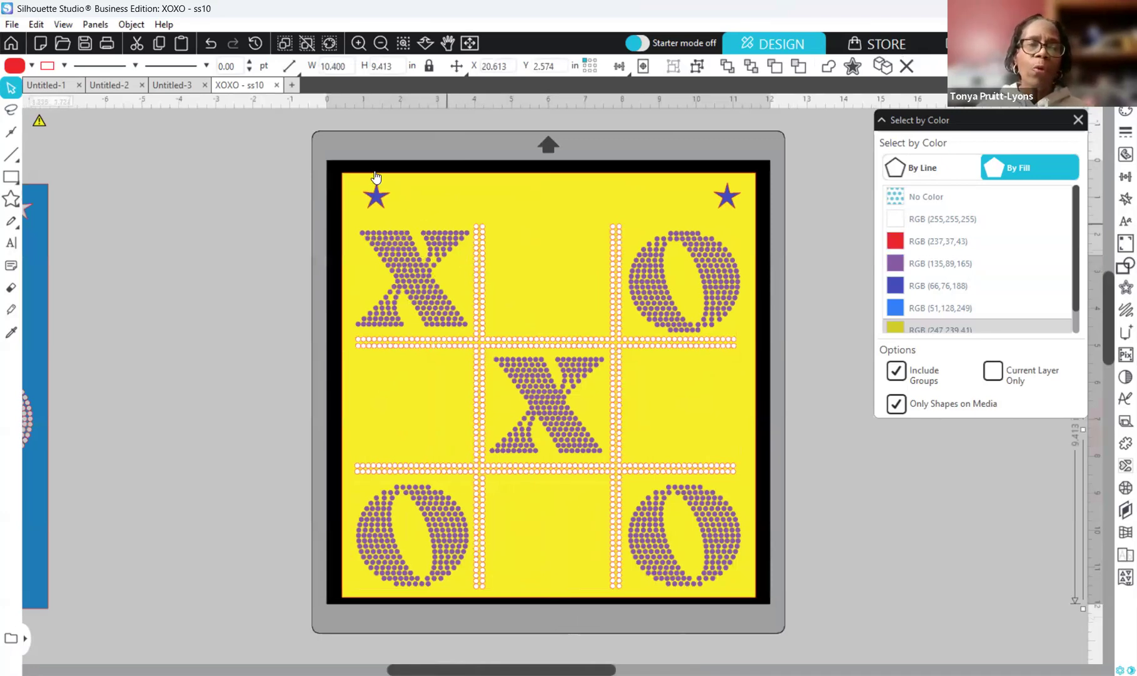
Select both corner stars on the yellow rectangle and group them.
left_click(376, 198)
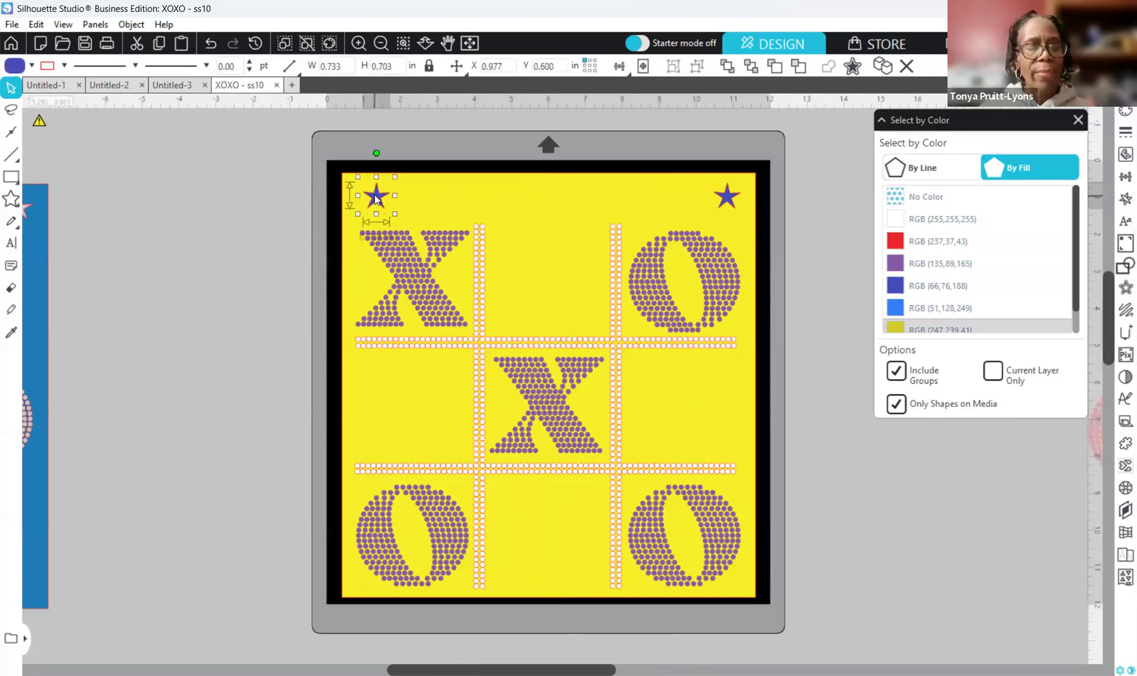
left_click(723, 202)
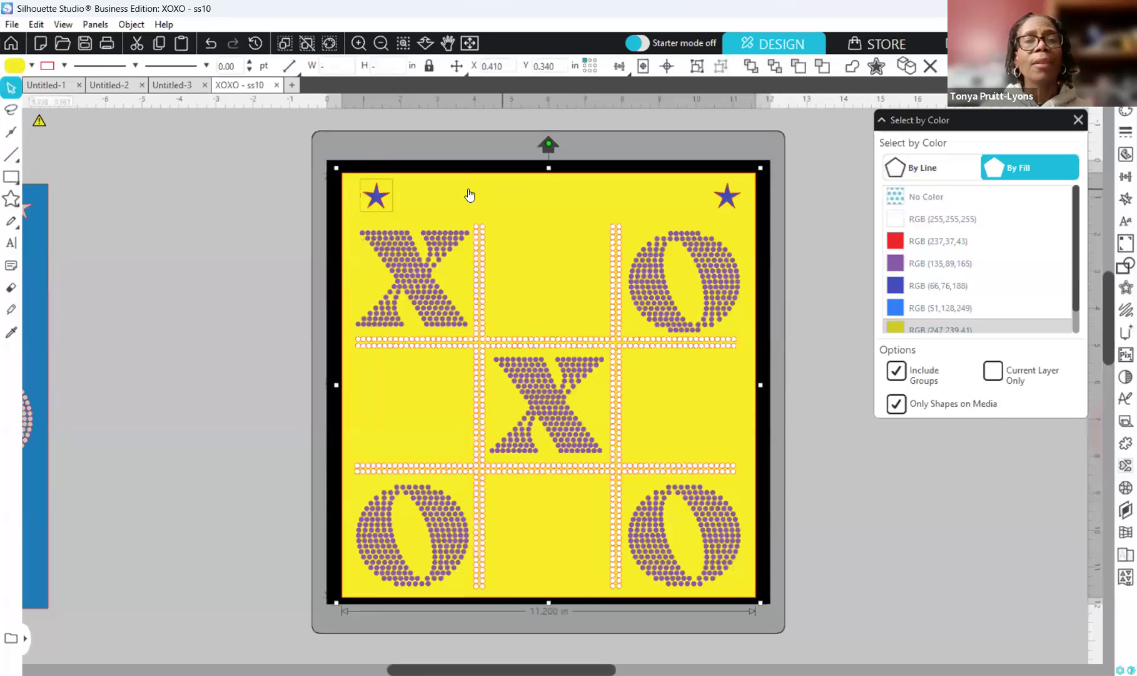
left_click(725, 199)
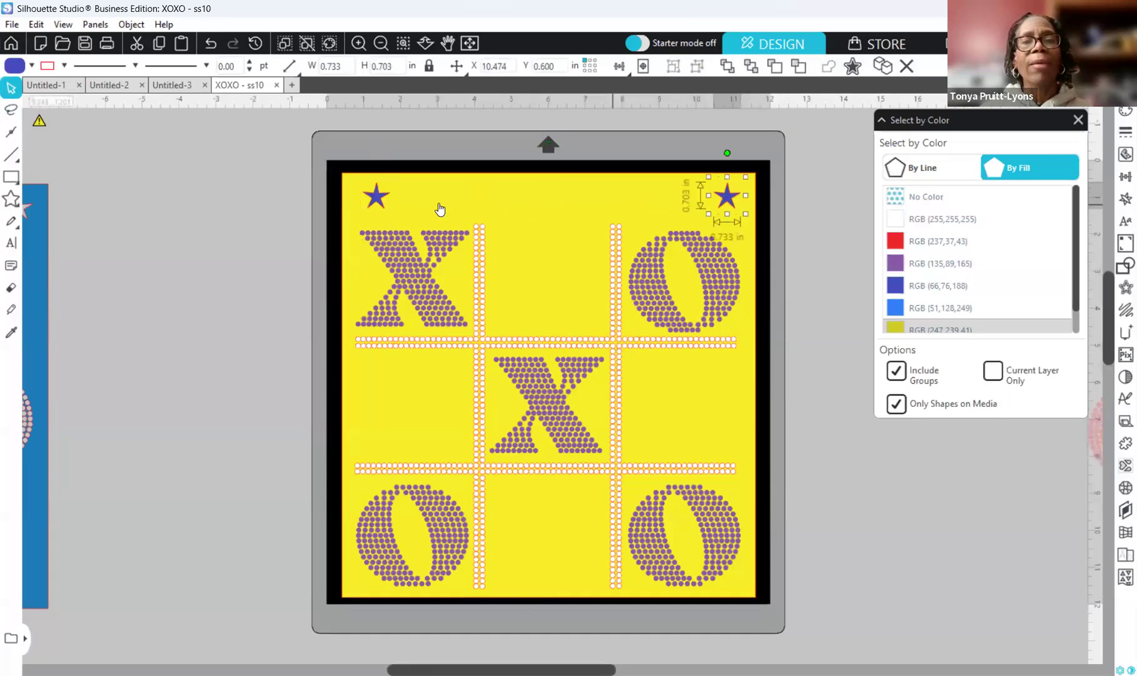
left_click(378, 198, "shift")
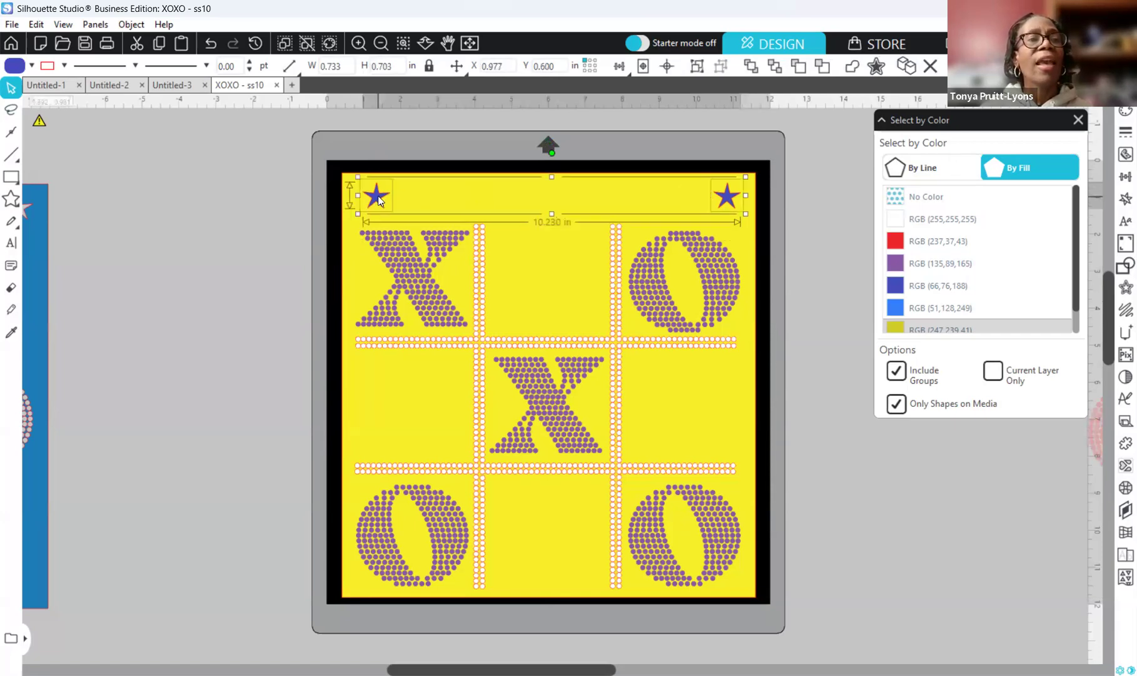
right_click(393, 205)
left_click(450, 446)
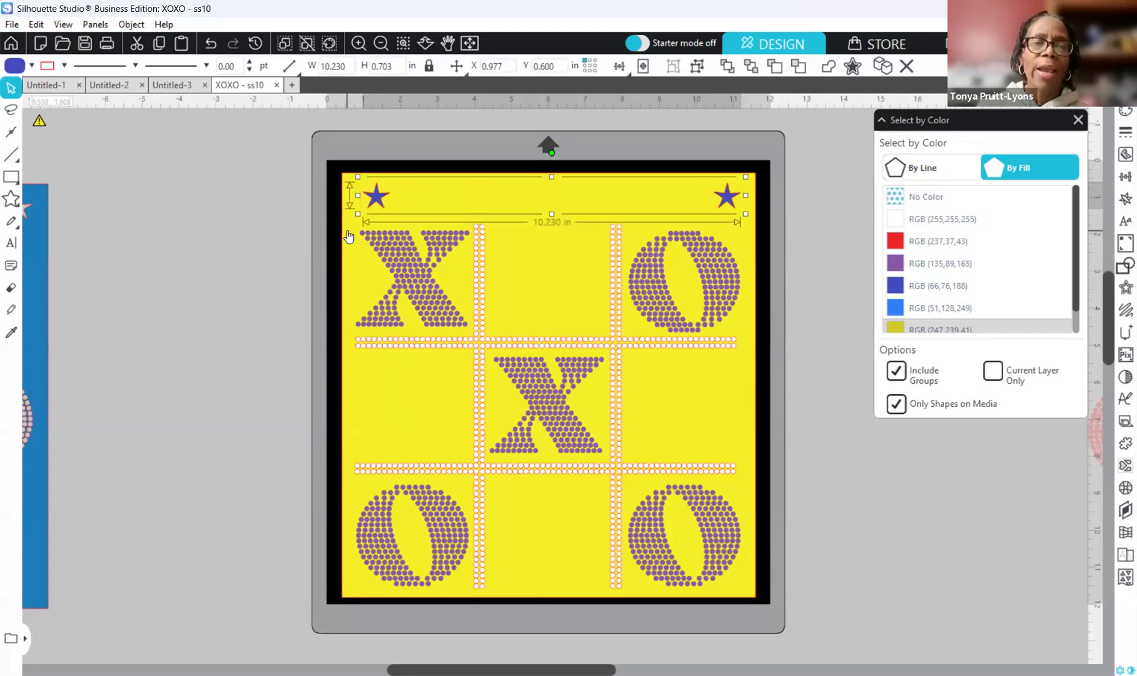
Divide the yellow rectangle together with the grouped stars and the purple rhinestones.
left_click(413, 268, "shift")
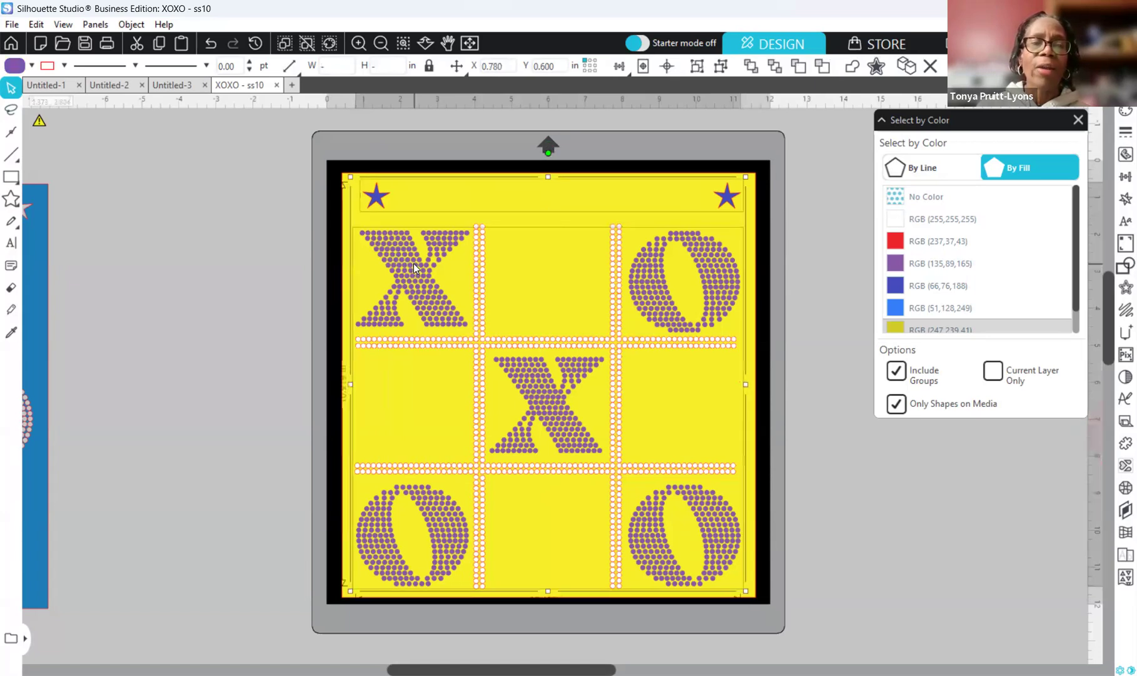
left_click(530, 222, "shift")
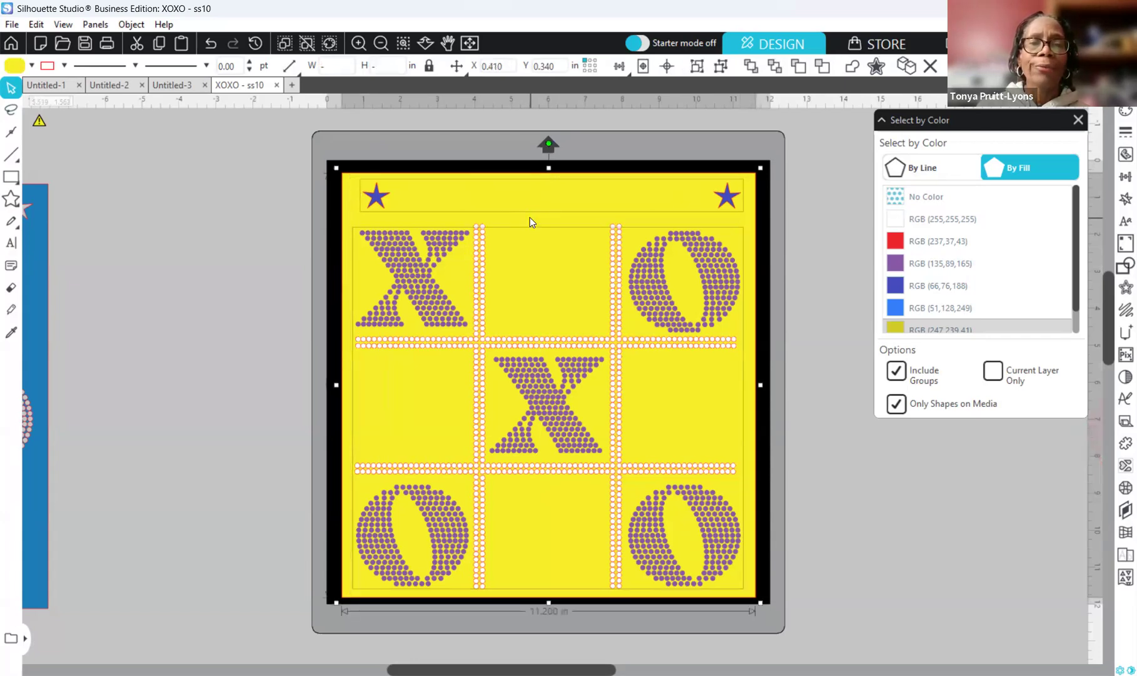
left_click(1124, 266)
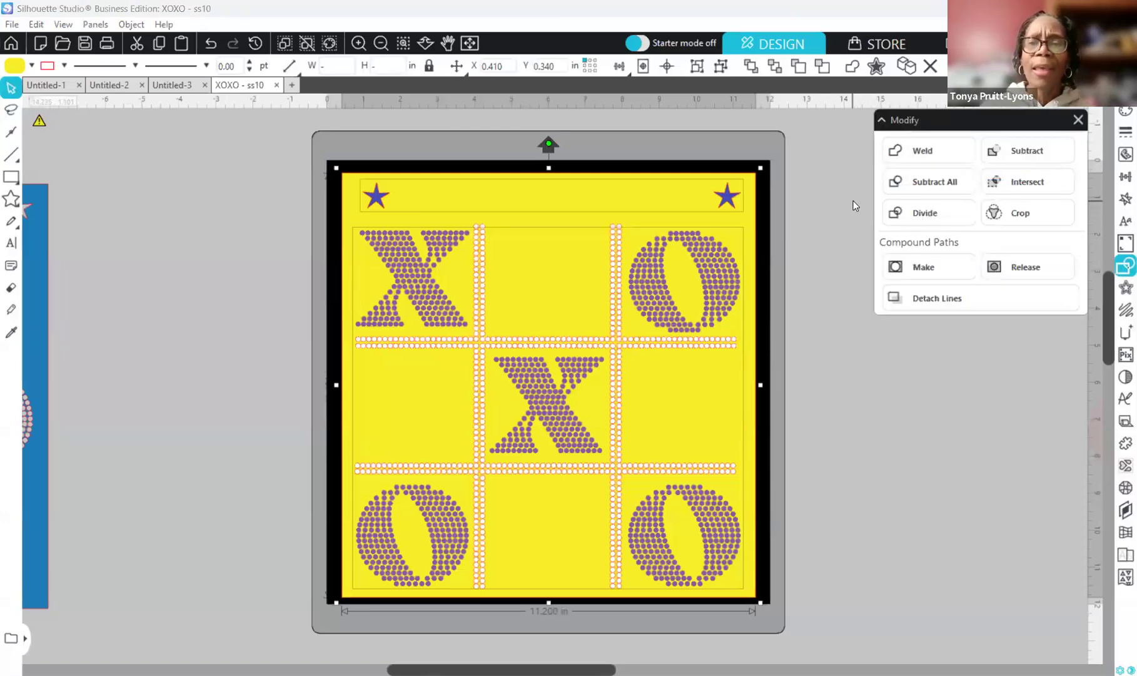
left_click(930, 265)
left_click(921, 217)
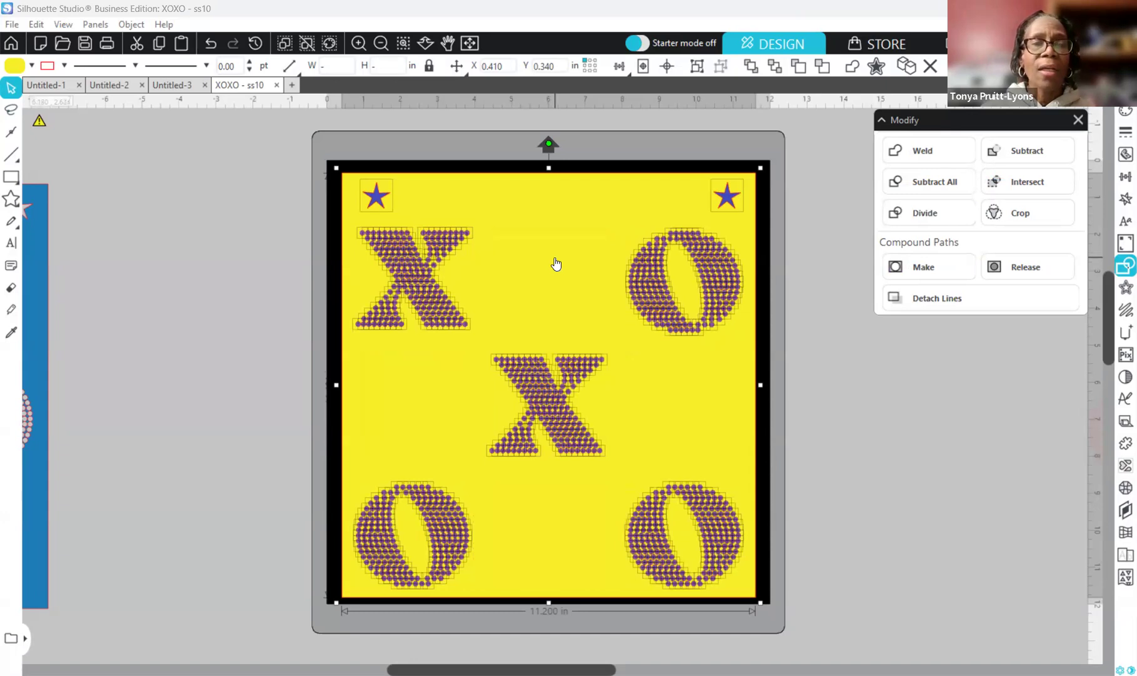
Deselect the divided pieces and move the yellow template by itself off the mat to the left.
left_click_drag(551, 246, 552, 249)
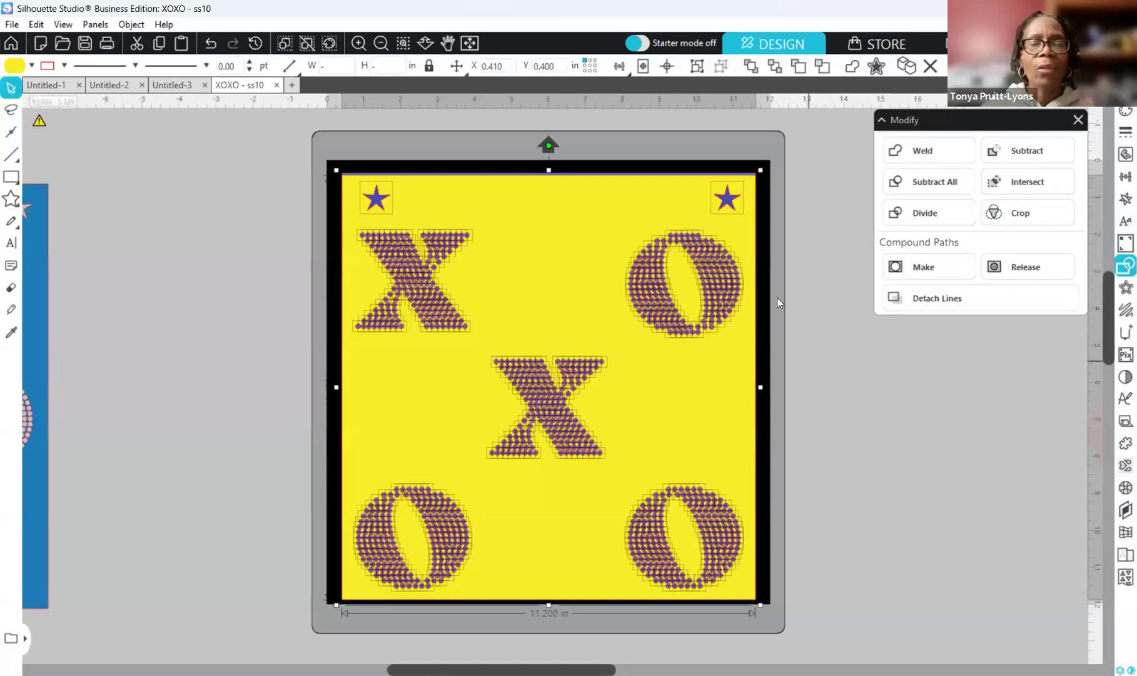
right_click(811, 362)
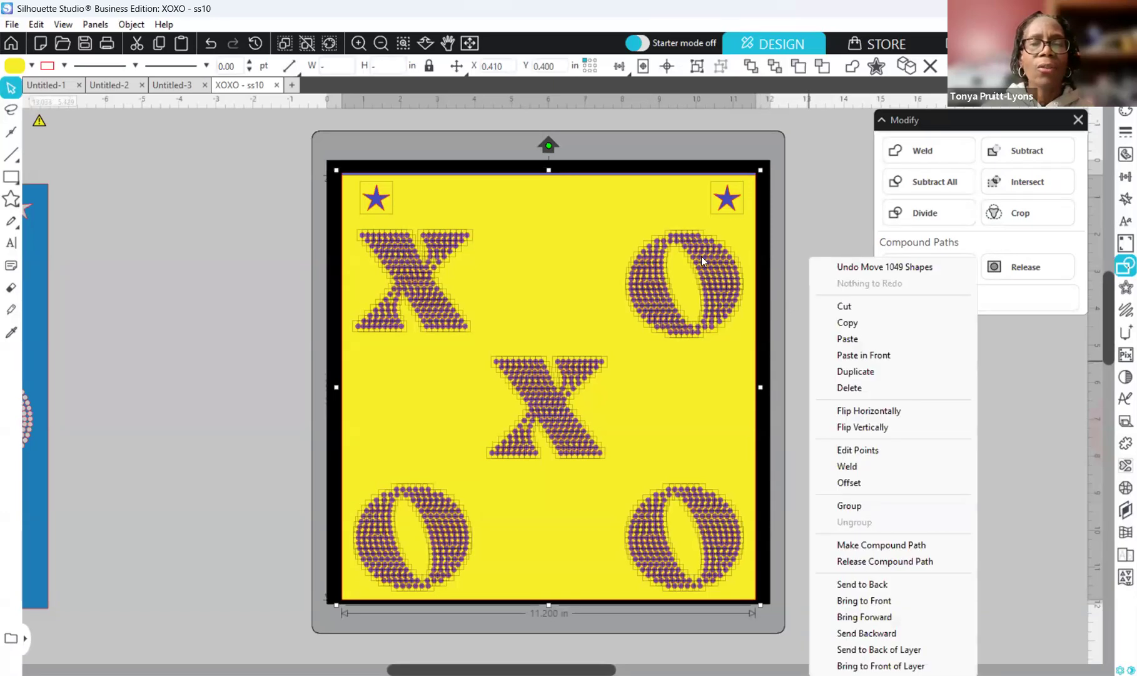
left_click(803, 225)
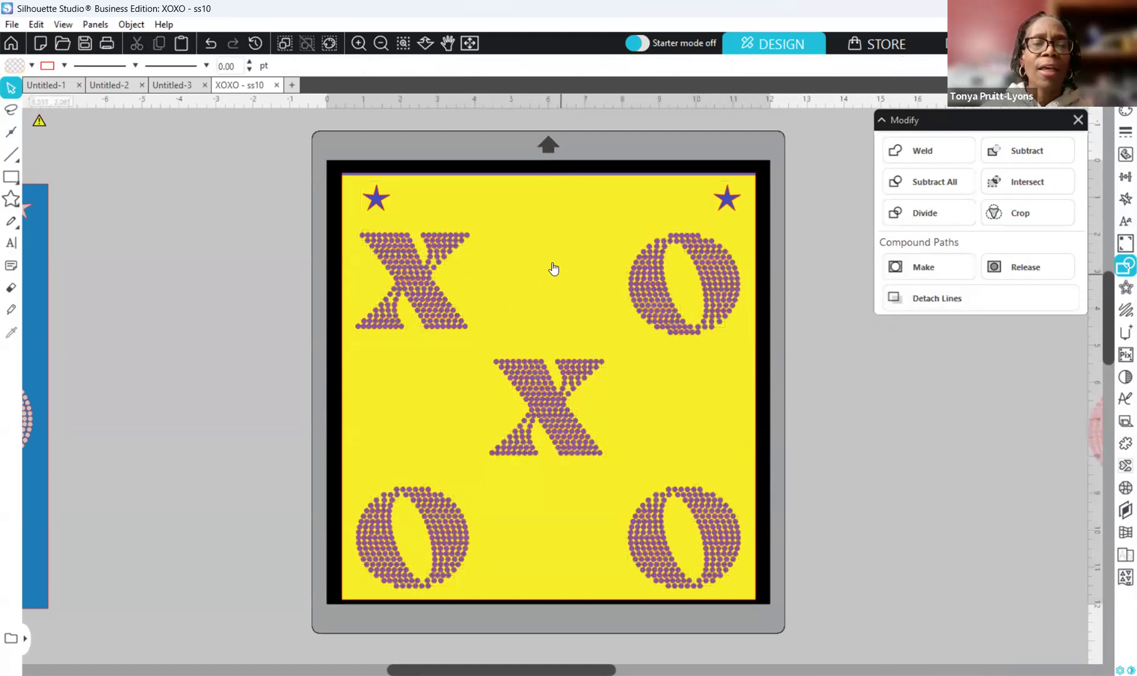
left_click_drag(551, 253, 65, 302)
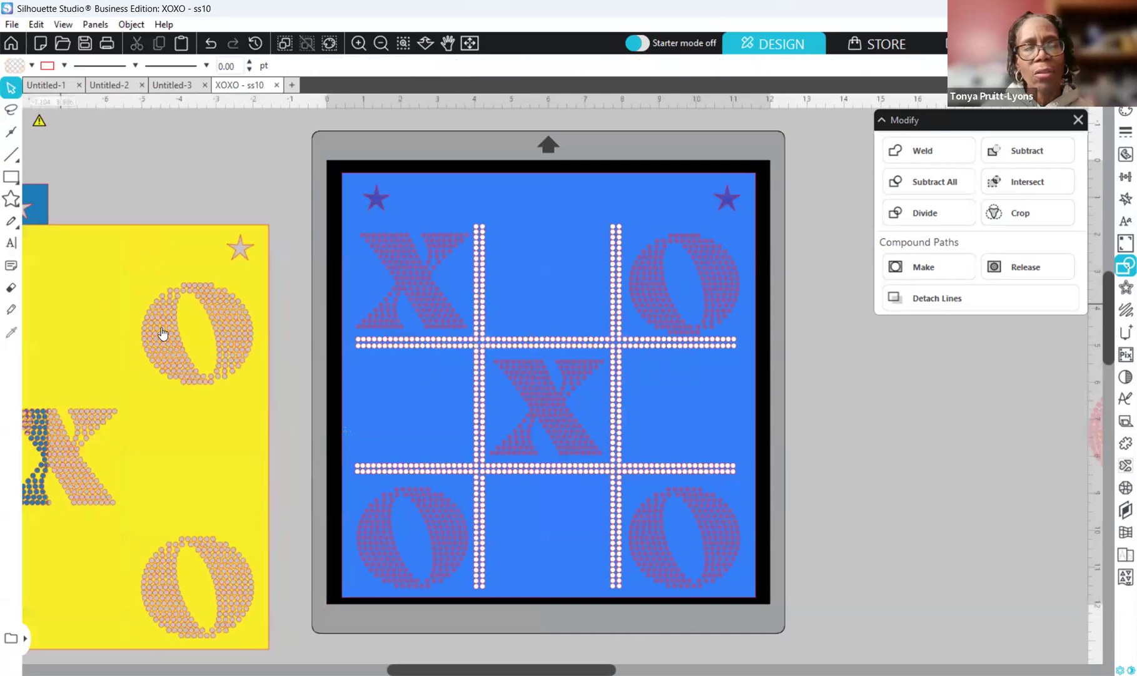
left_click_drag(224, 440, 189, 423)
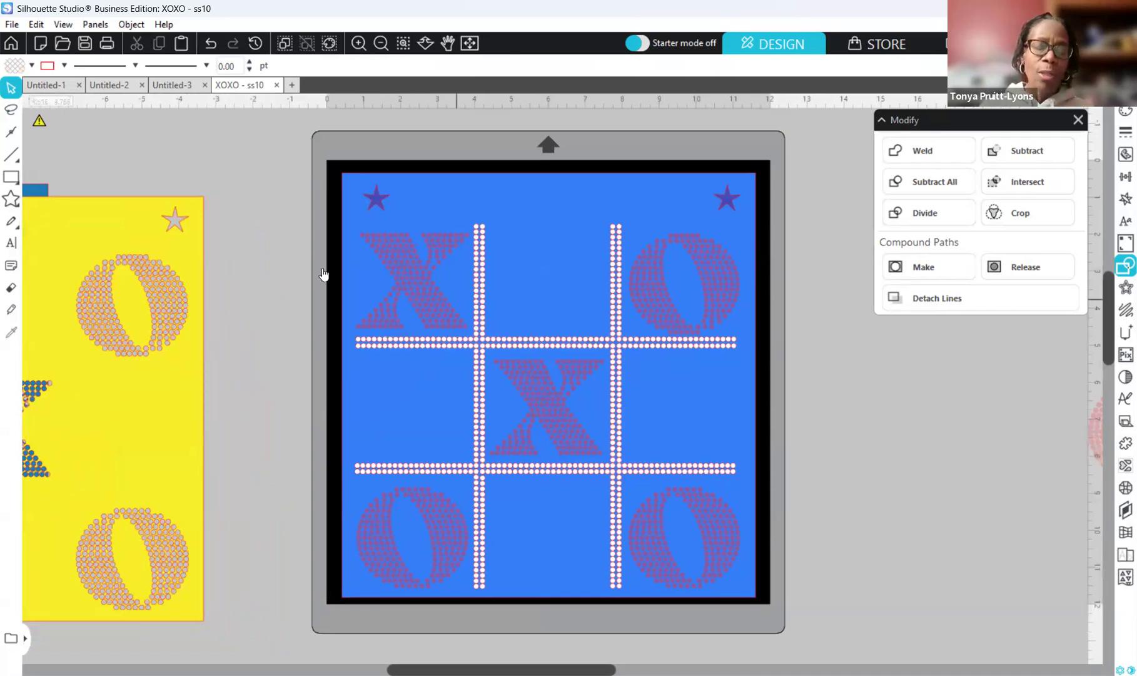
Select all purple RGB (135,89,165) rhinestones on the mat by fill color and group them.
left_click(95, 25)
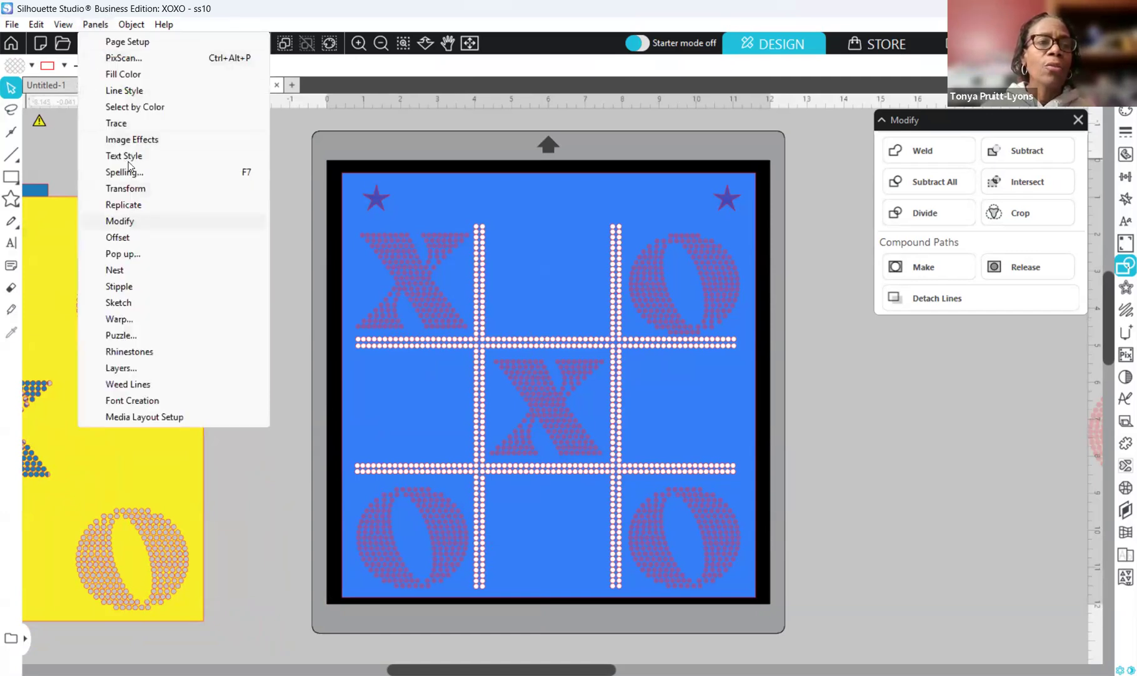
left_click(139, 110)
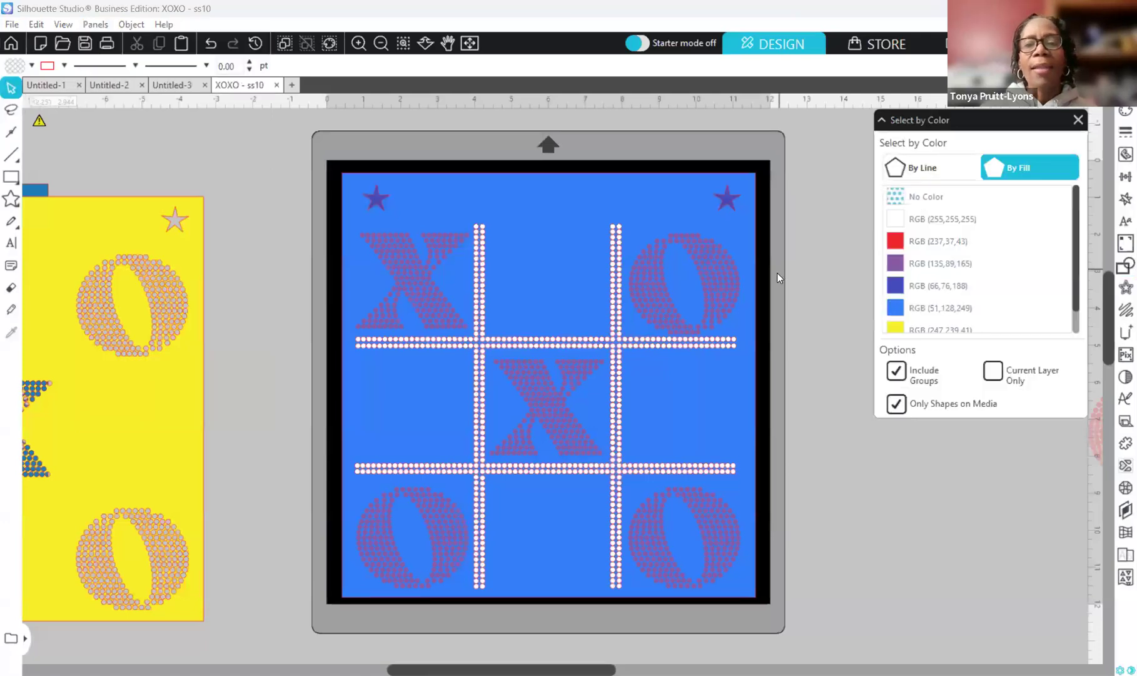
left_click(906, 265)
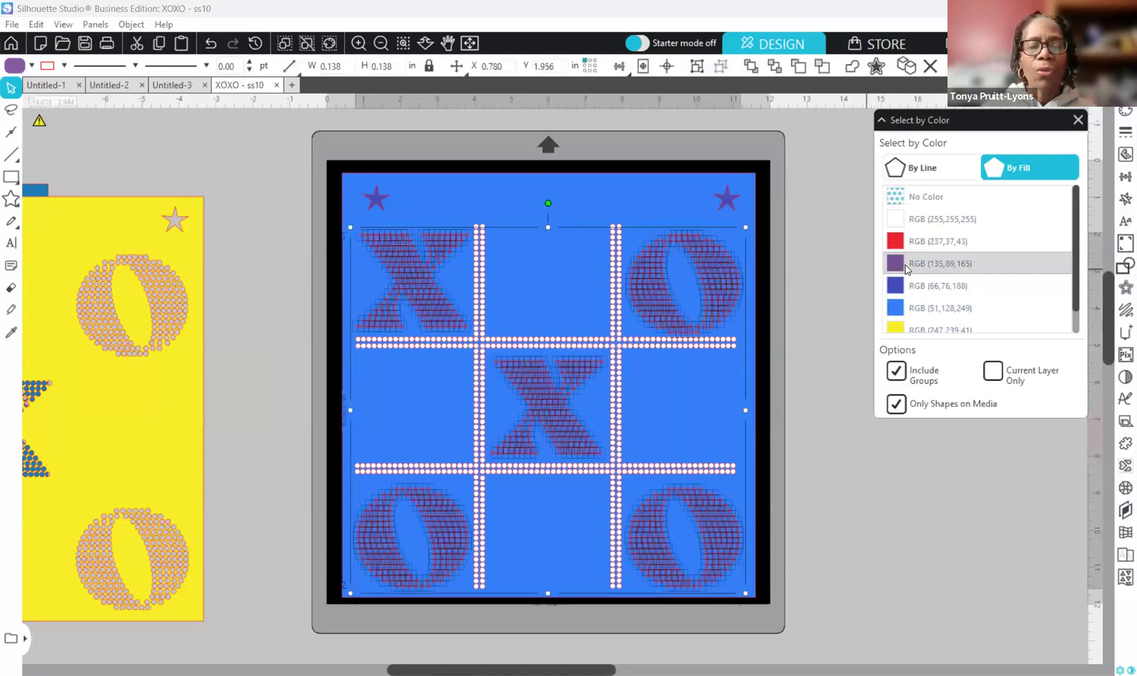
right_click(786, 294)
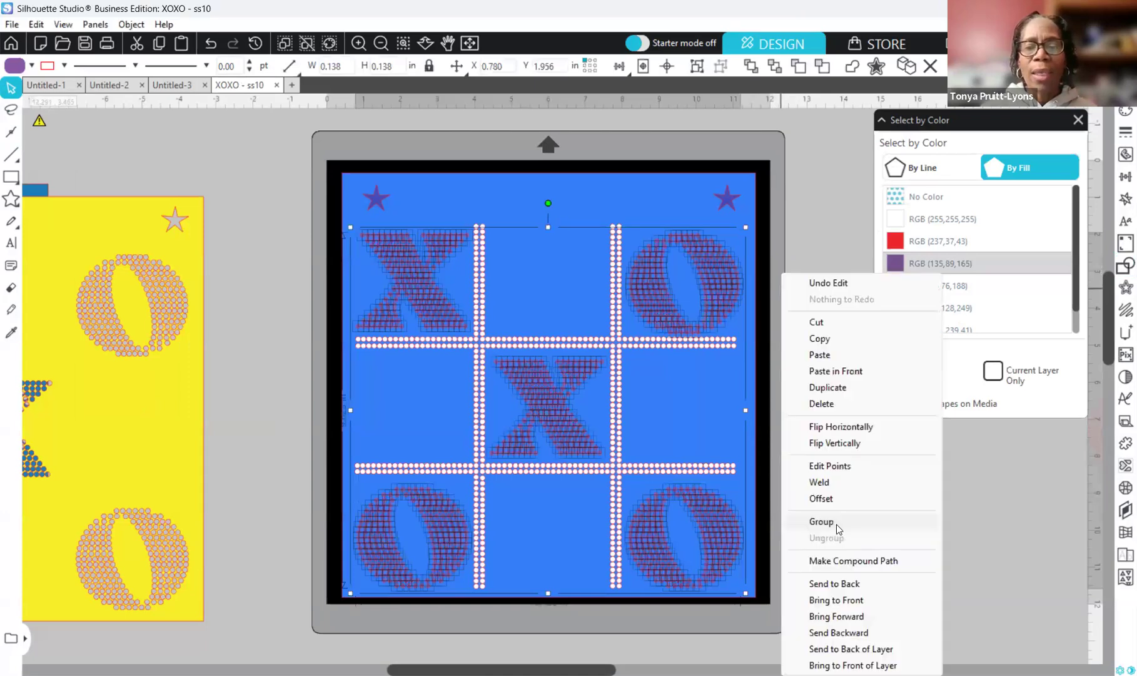
left_click(836, 525)
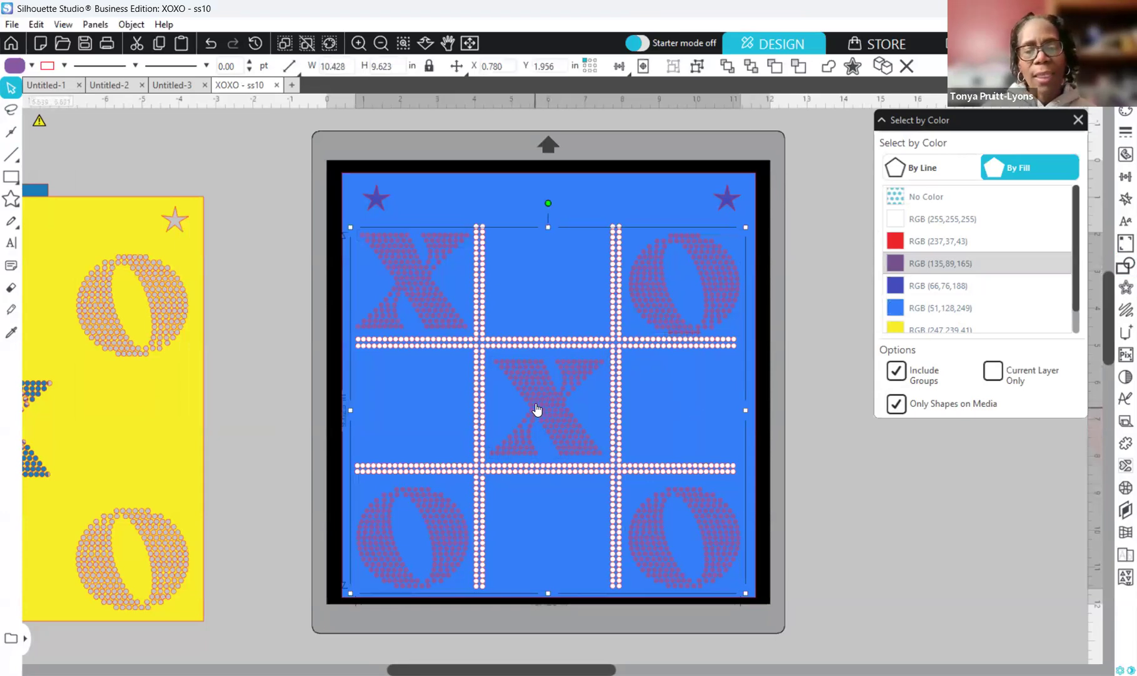
Move the grouped purple rhinestones off the mat to the right.
left_click_drag(556, 415, 1065, 445)
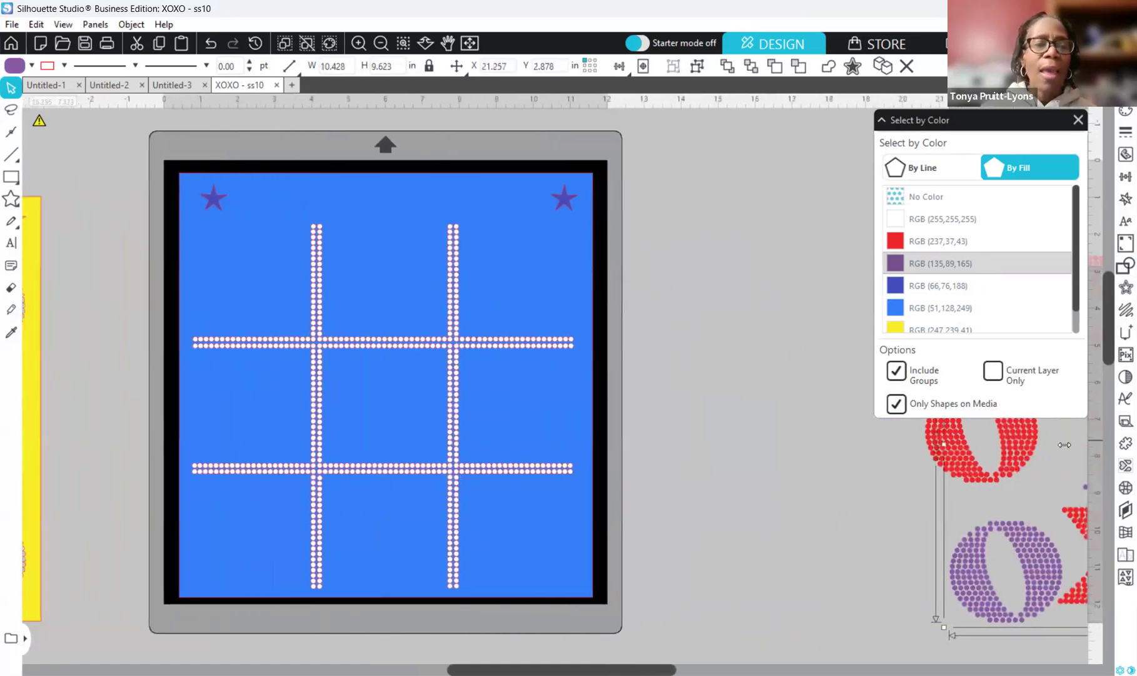
left_click_drag(665, 669, 604, 668)
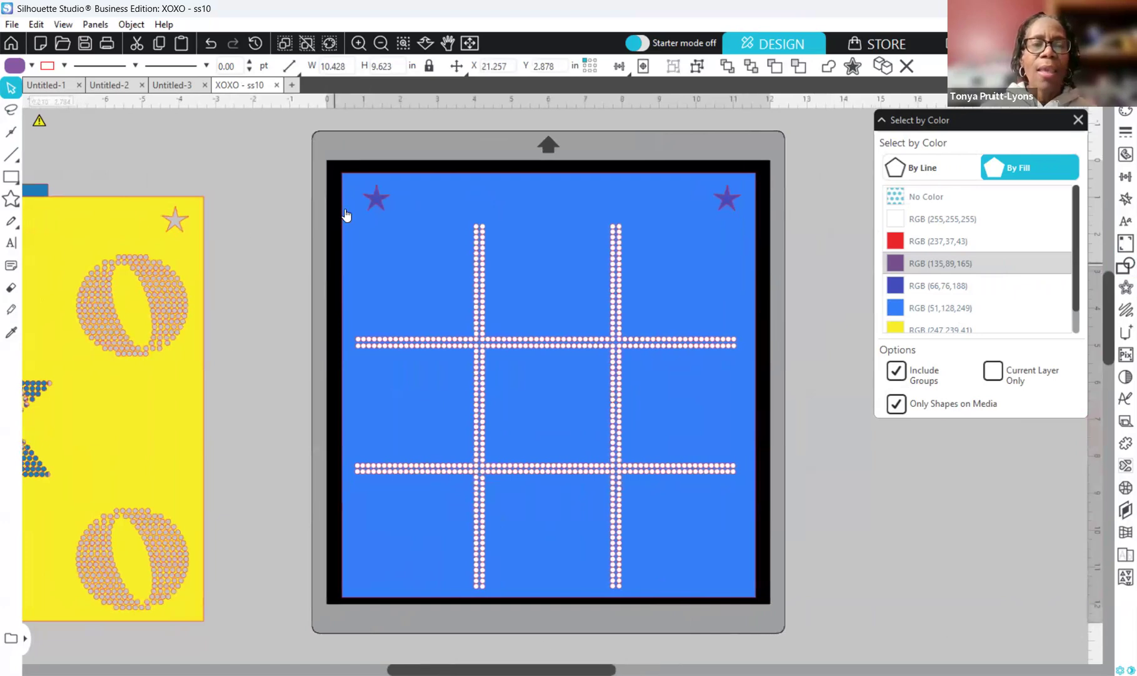
Select the blue rectangle with both corner stars and the white rhinestone grid, and divide them.
left_click(378, 200)
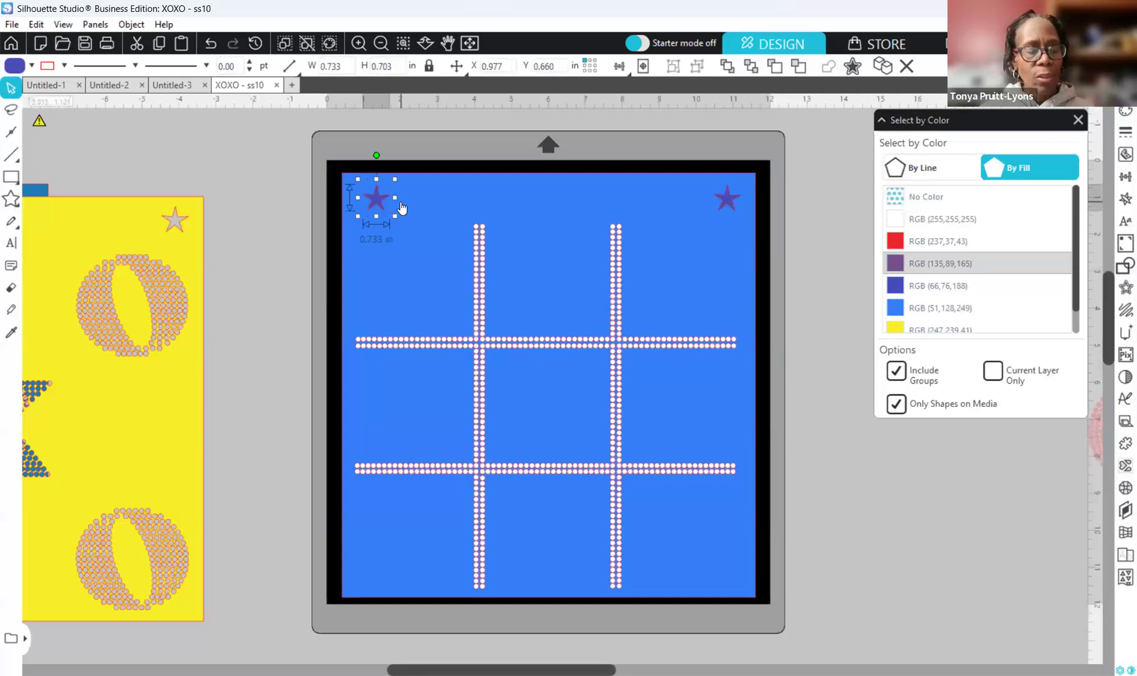
left_click(726, 206, "shift")
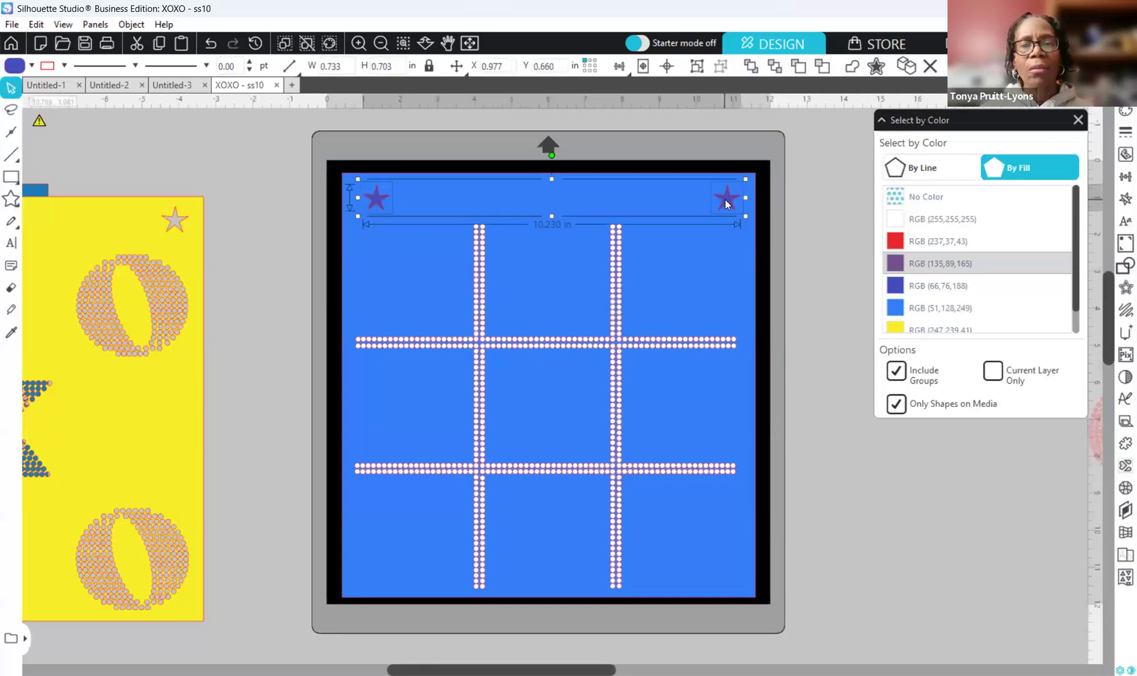
left_click(616, 274)
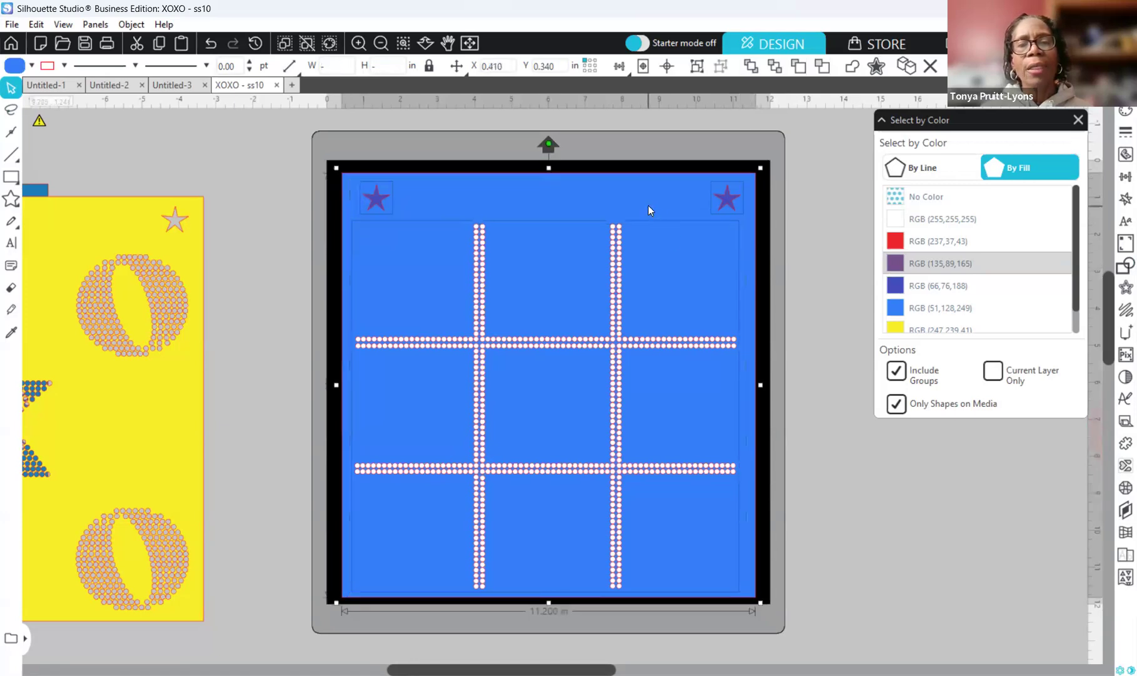
left_click(1121, 268)
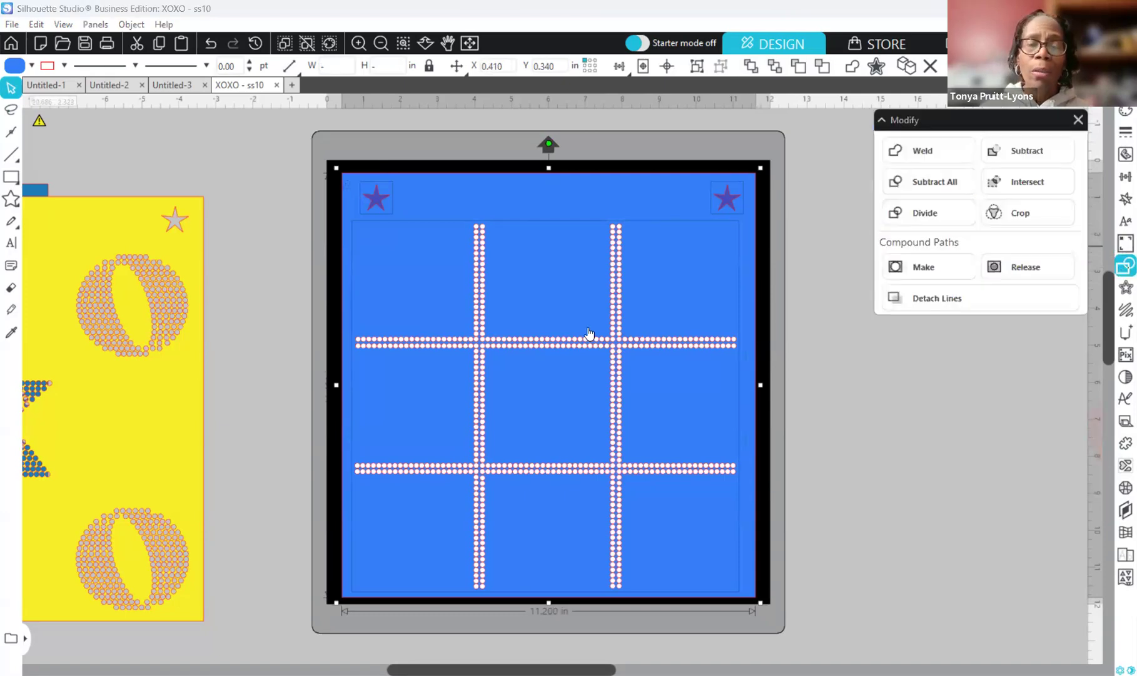
left_click(324, 146)
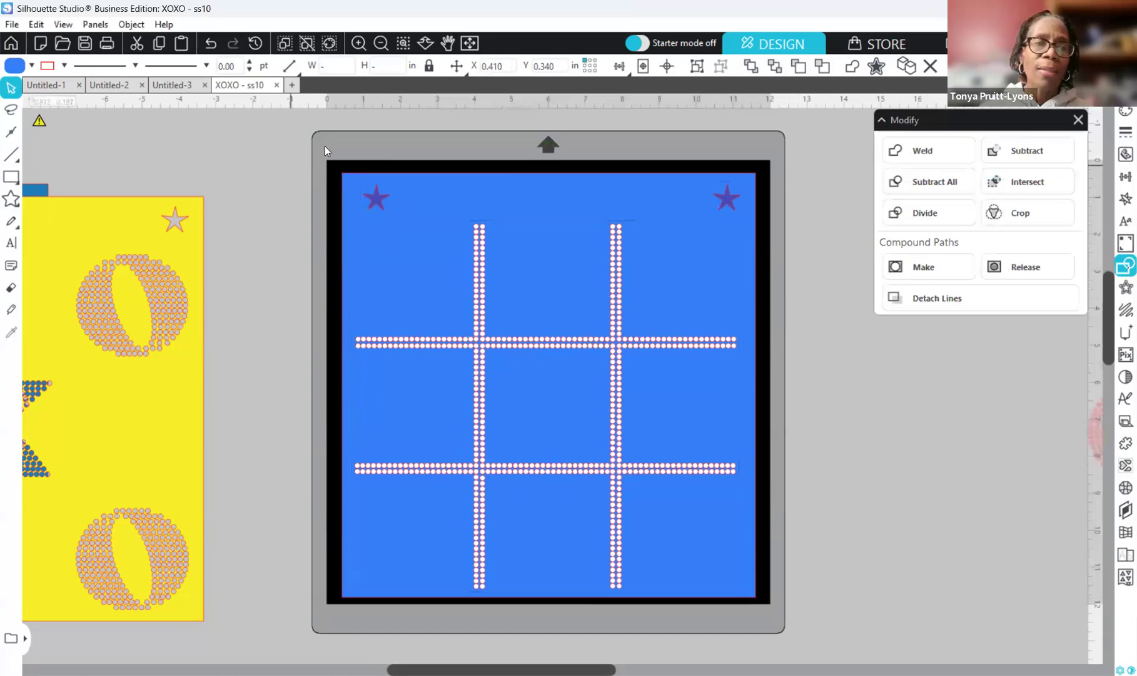
left_click_drag(523, 429, 793, 625)
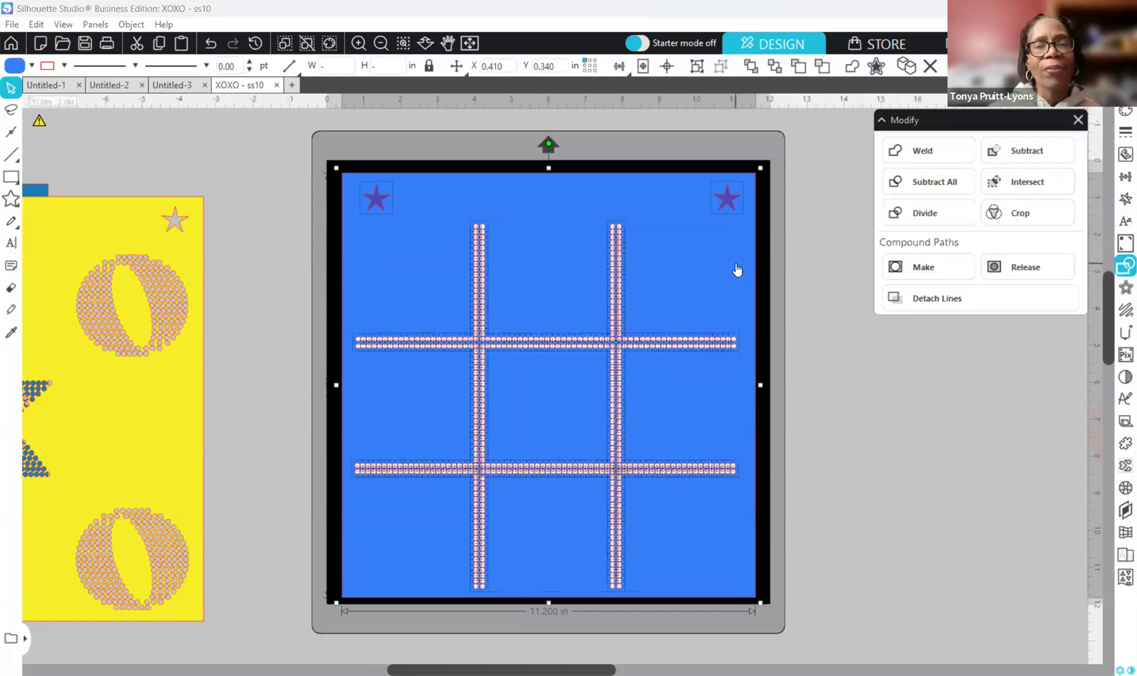
Deselect the divided pieces and move the blue template by itself off the mat to the left.
left_click(810, 313)
left_click_drag(723, 277, 152, 298)
left_click(256, 295)
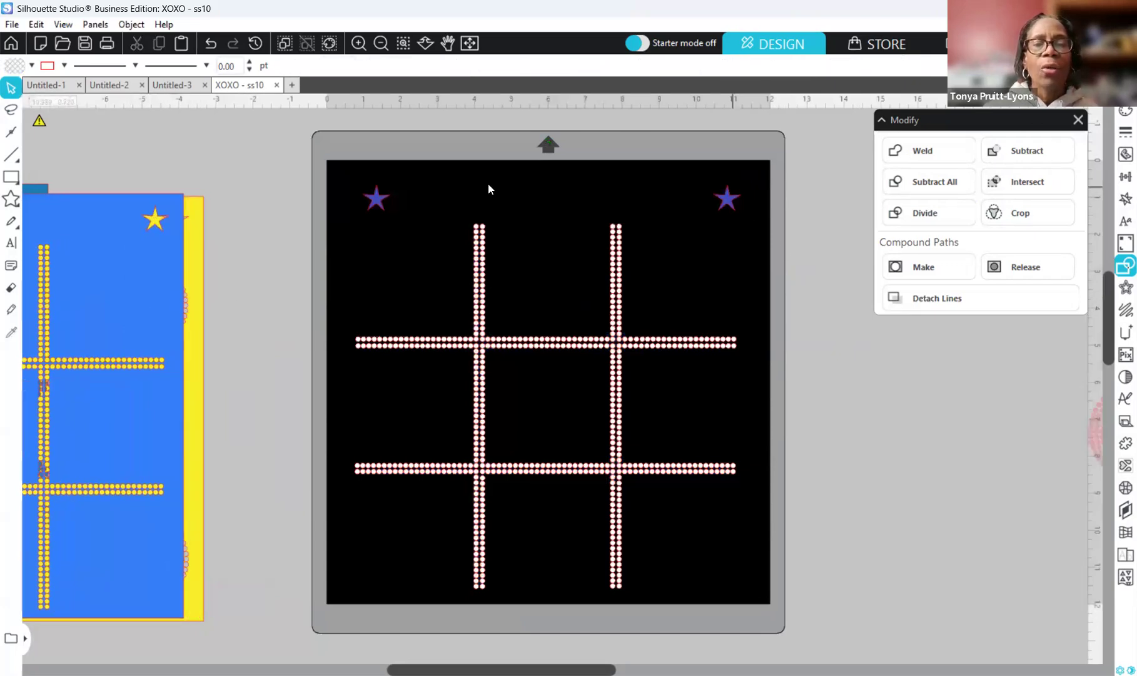
Delete the two leftover corner stars from the mat.
left_click(379, 208)
left_click_drag(379, 213, 730, 213)
key("Delete")
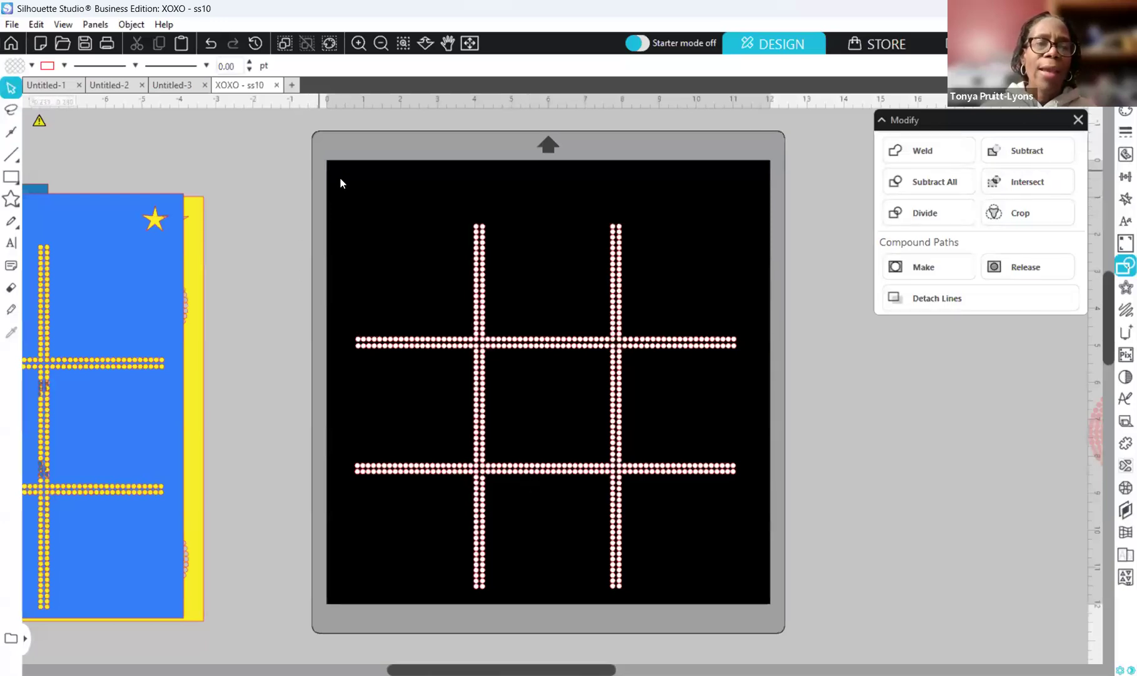
Group all the white grid rhinestones left on the mat and move the group off the mat to the right.
left_click_drag(335, 168, 787, 607)
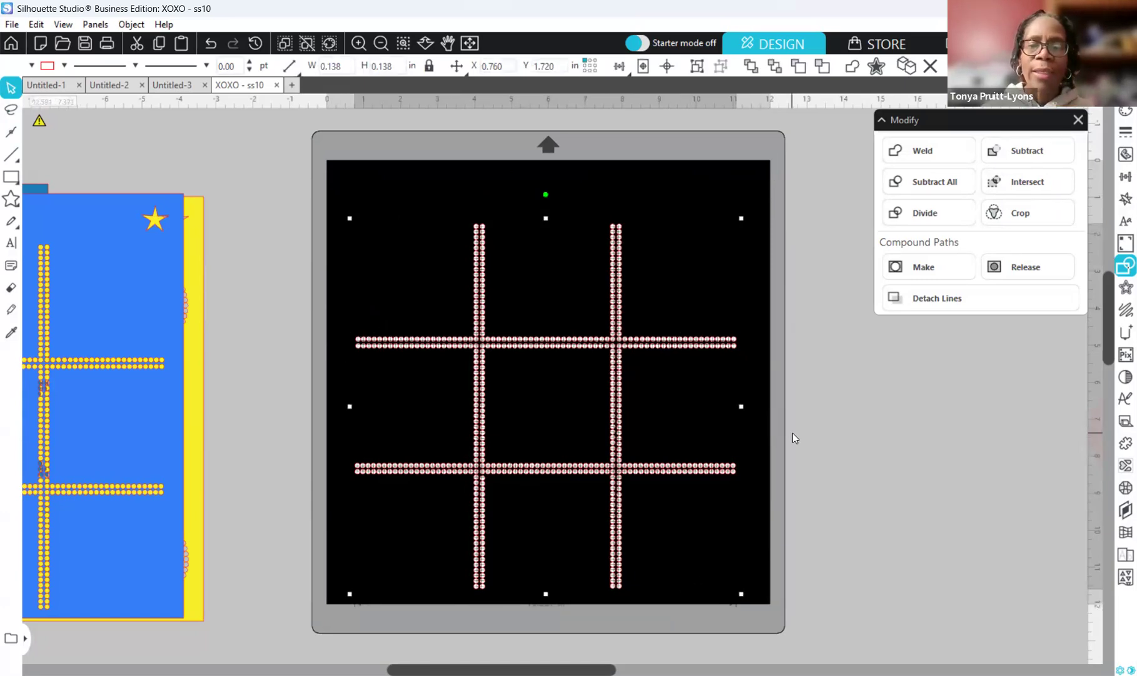
right_click(811, 311)
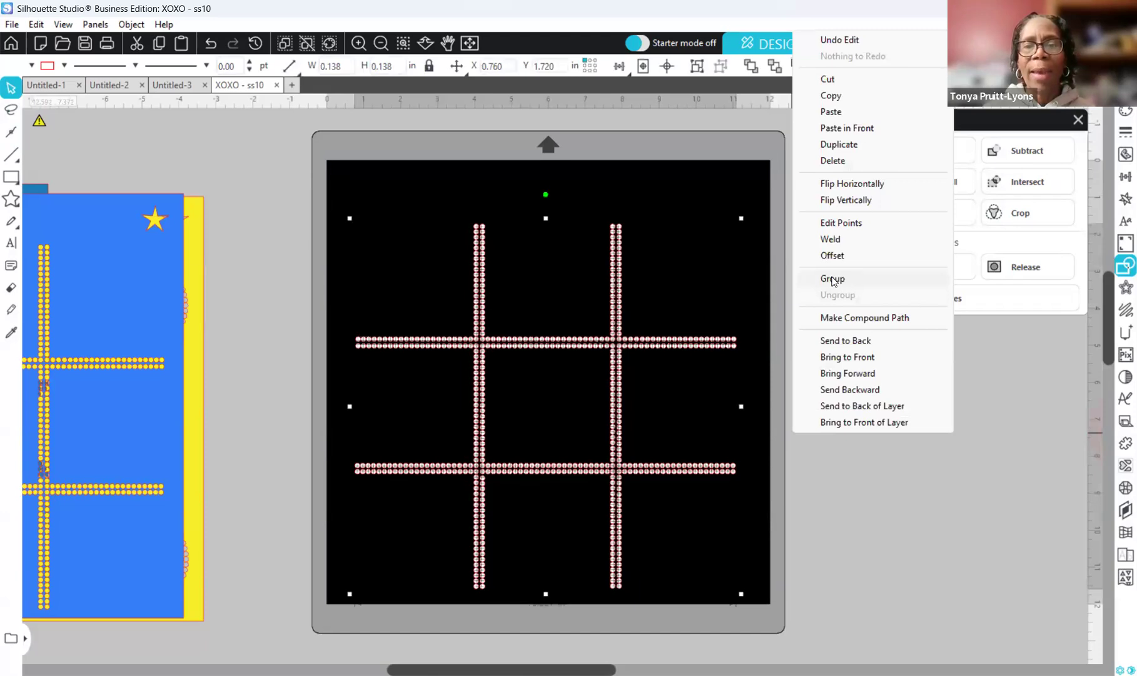
left_click(832, 279)
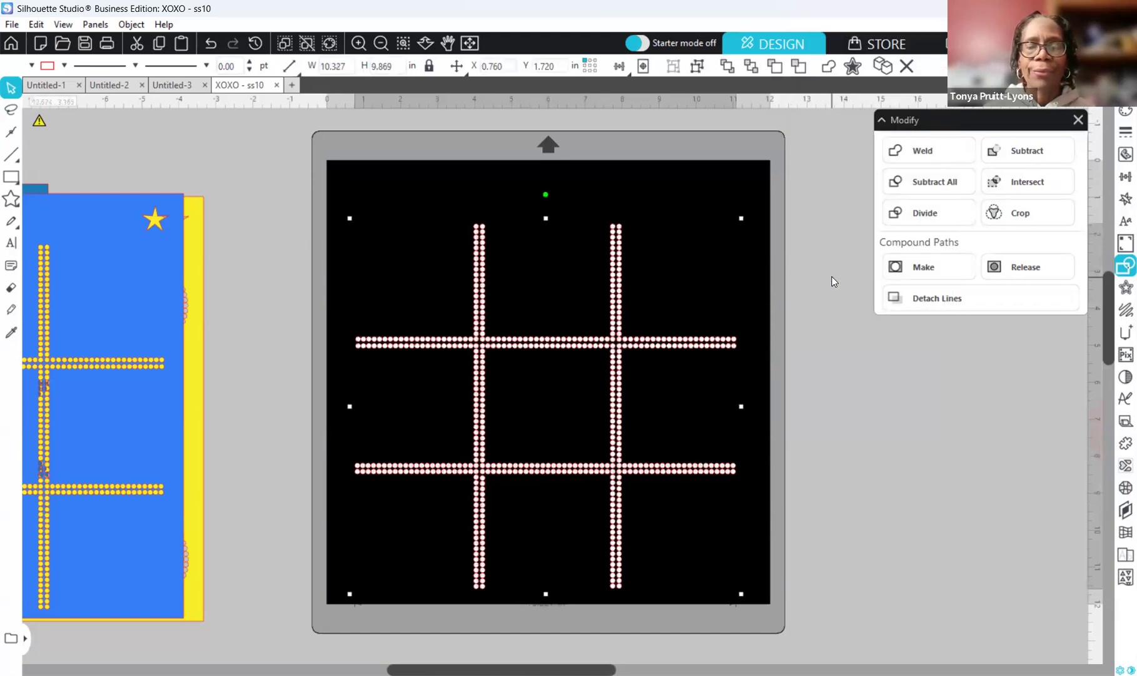
left_click_drag(744, 518, 1088, 507)
left_click_drag(556, 669, 453, 668)
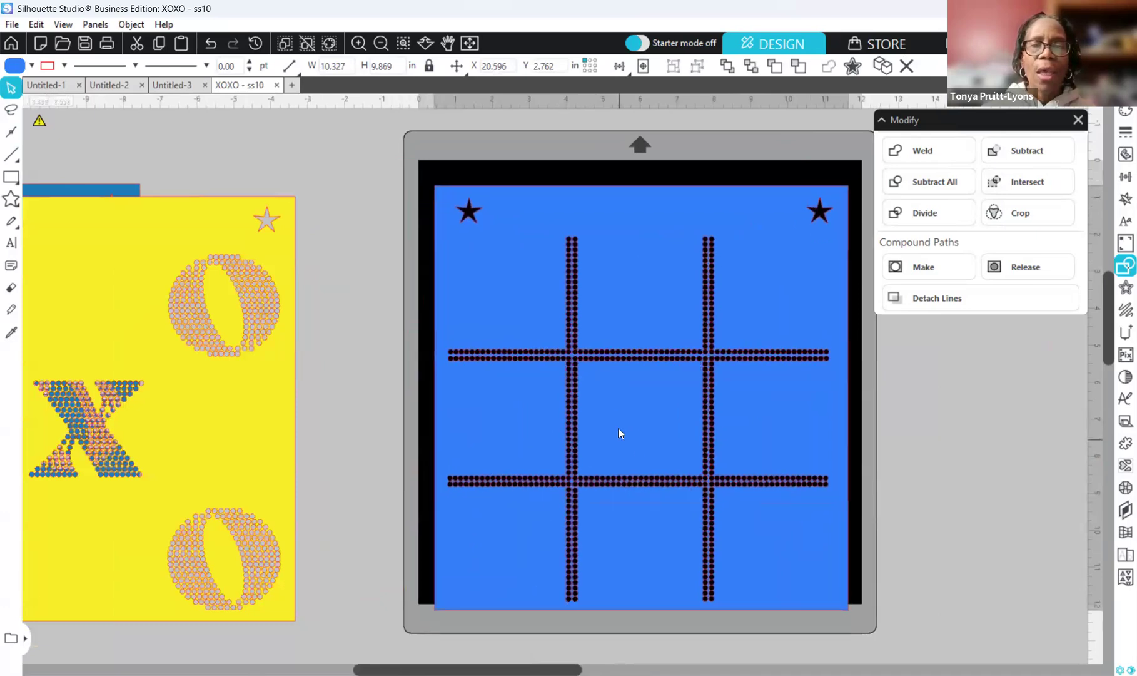
Move the light blue grid template back onto the mat and bring the yellow and dark blue templates closer to it.
left_click_drag(152, 446, 704, 420)
left_click_drag(686, 480, 482, 505)
left_click(117, 398)
left_click_drag(71, 332, 348, 340)
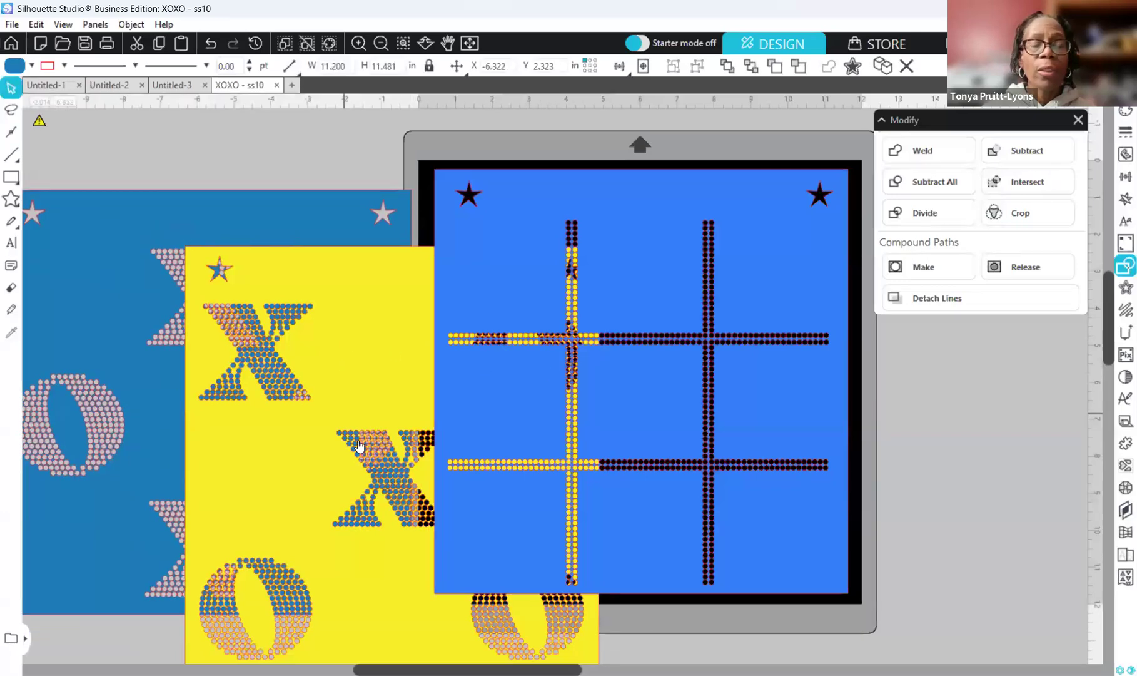